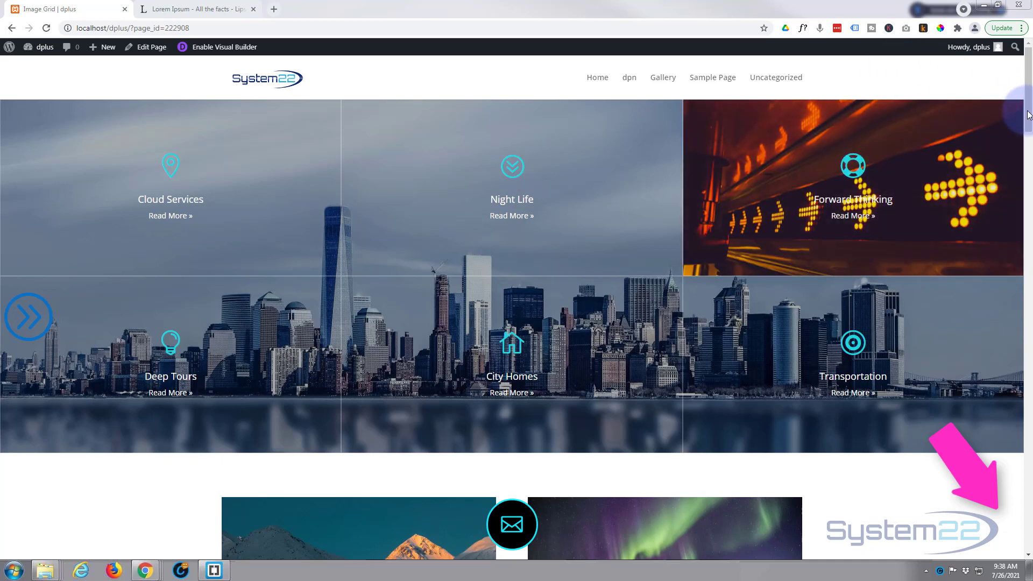
Preview the live page's envelope-icon contact form by opening and closing it at different scroll positions.
left_click_drag(1028, 115, 1020, 338)
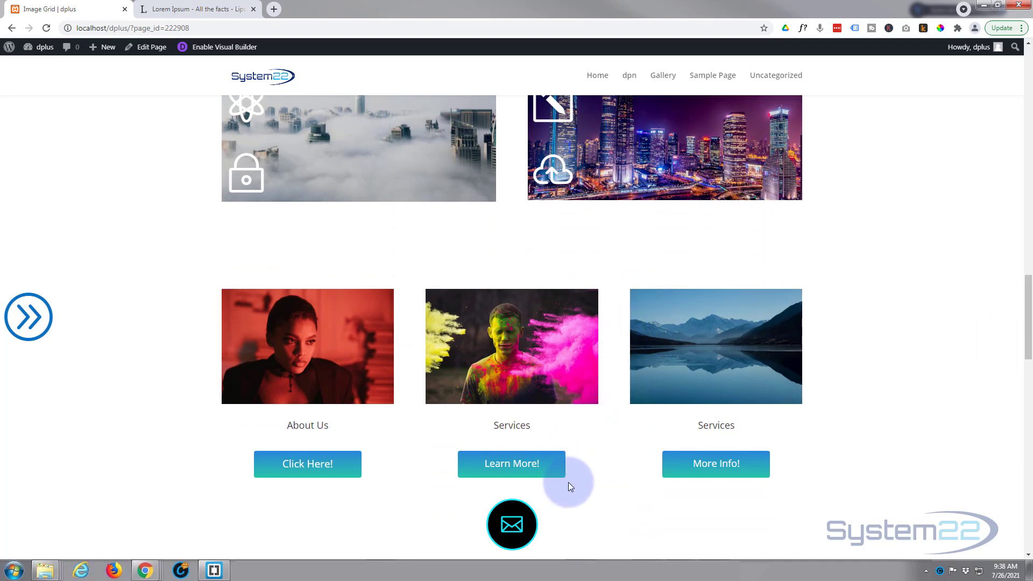
left_click(534, 516)
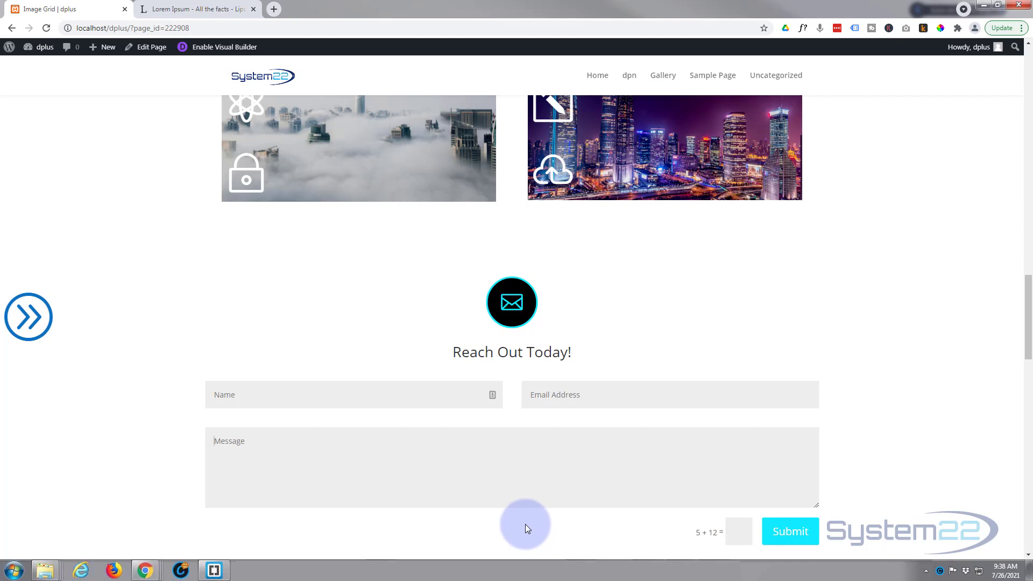
left_click(525, 524)
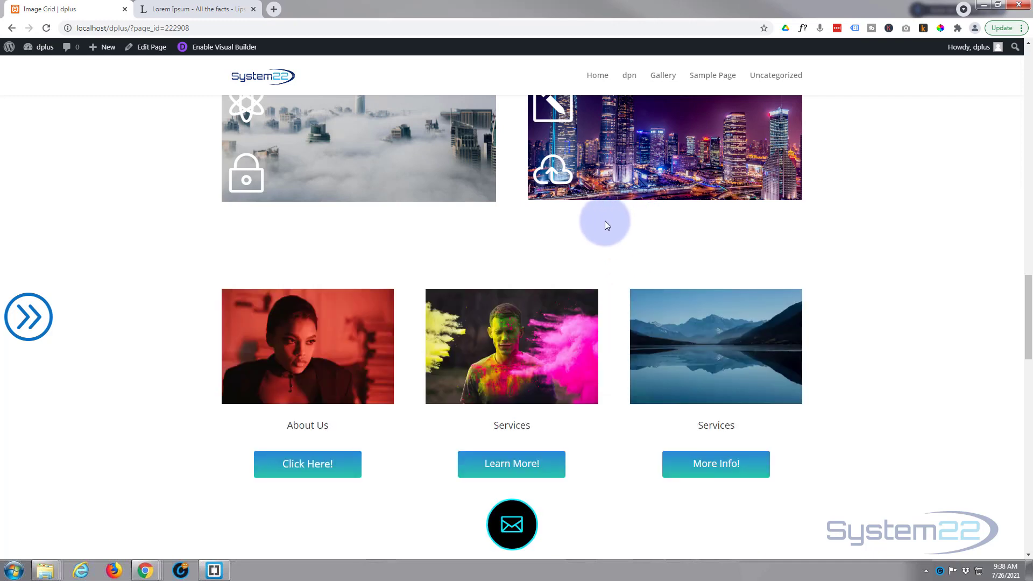
scroll(604, 221, "down", 9)
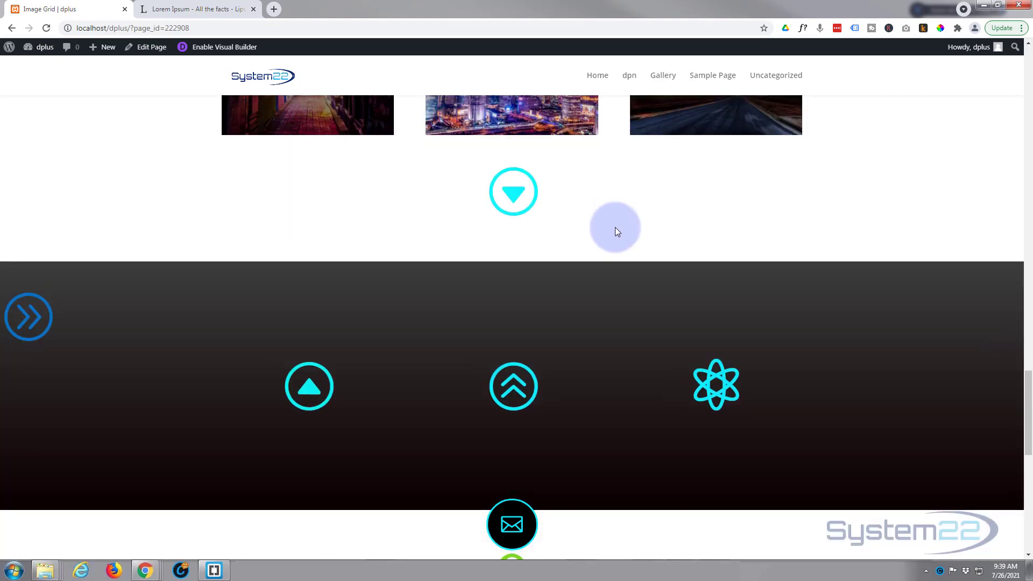
scroll(615, 227, "up", 6)
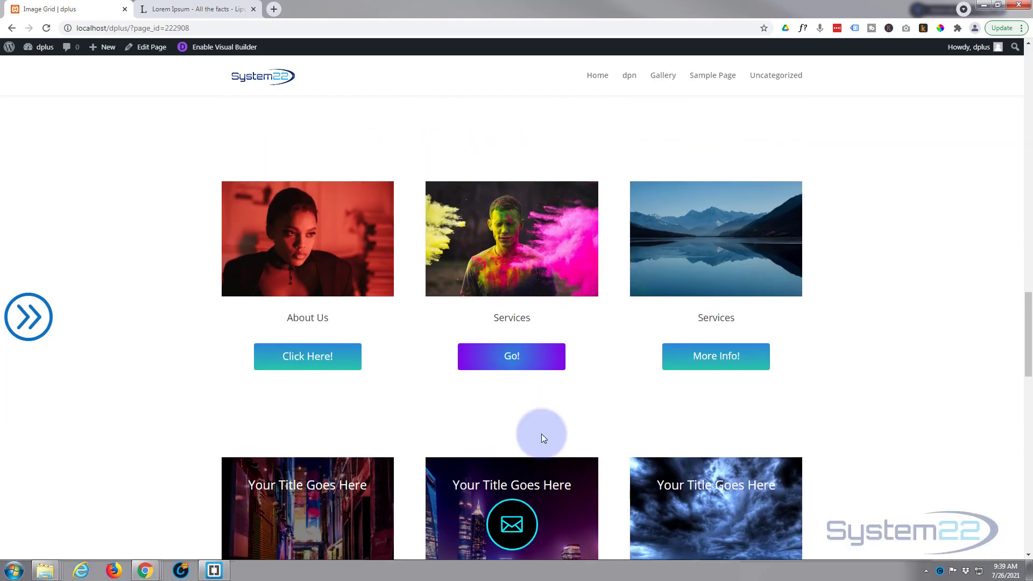
left_click(505, 524)
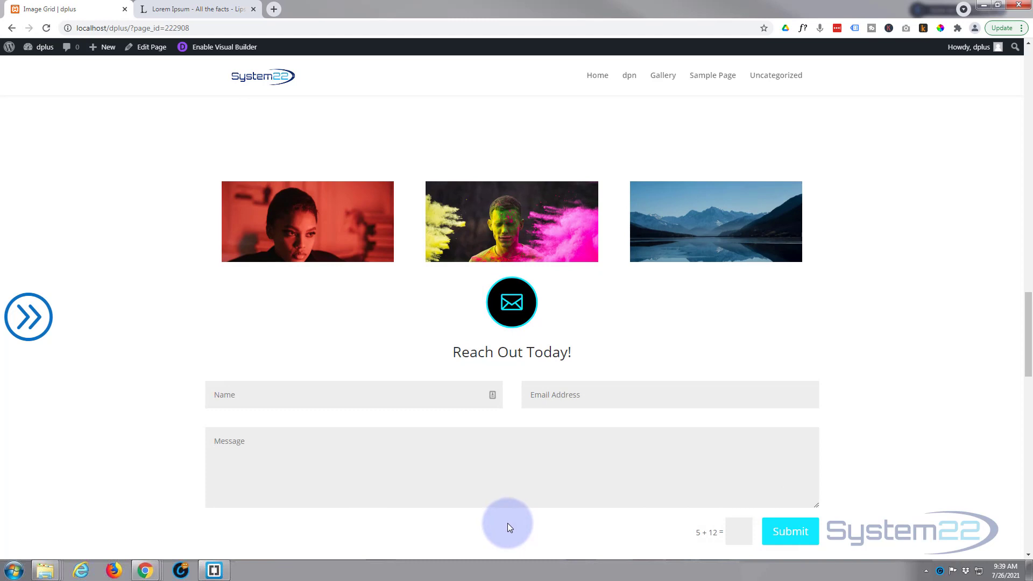
left_click(499, 209)
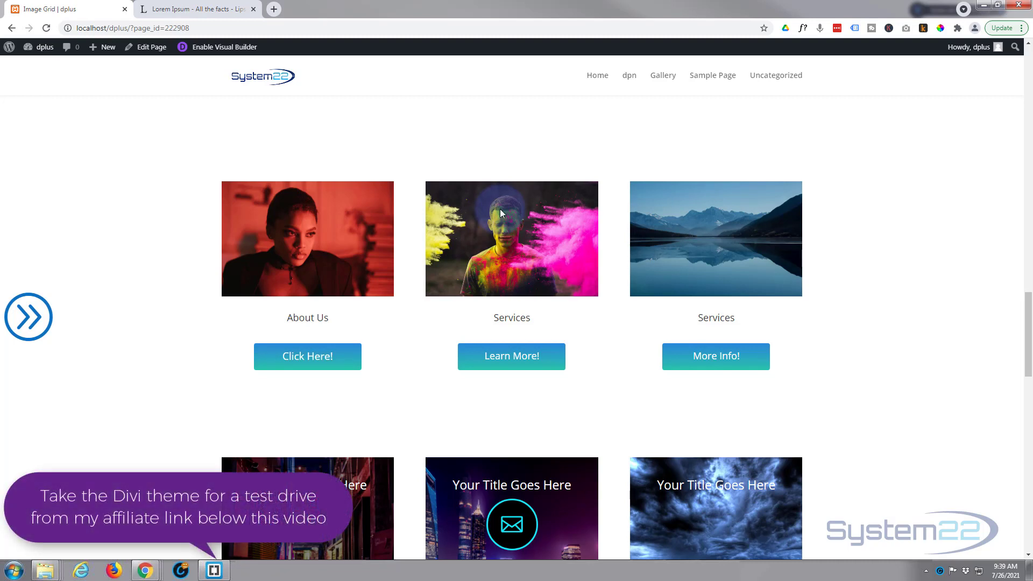
Open the Image Grid page in the Visual Builder and switch it to wireframe view.
left_click(211, 49)
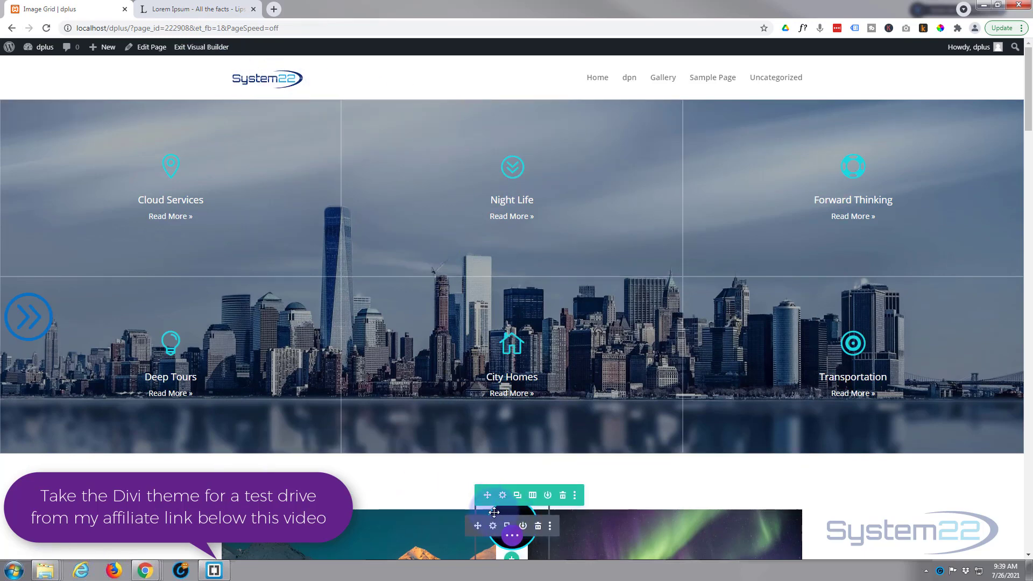
left_click(513, 536)
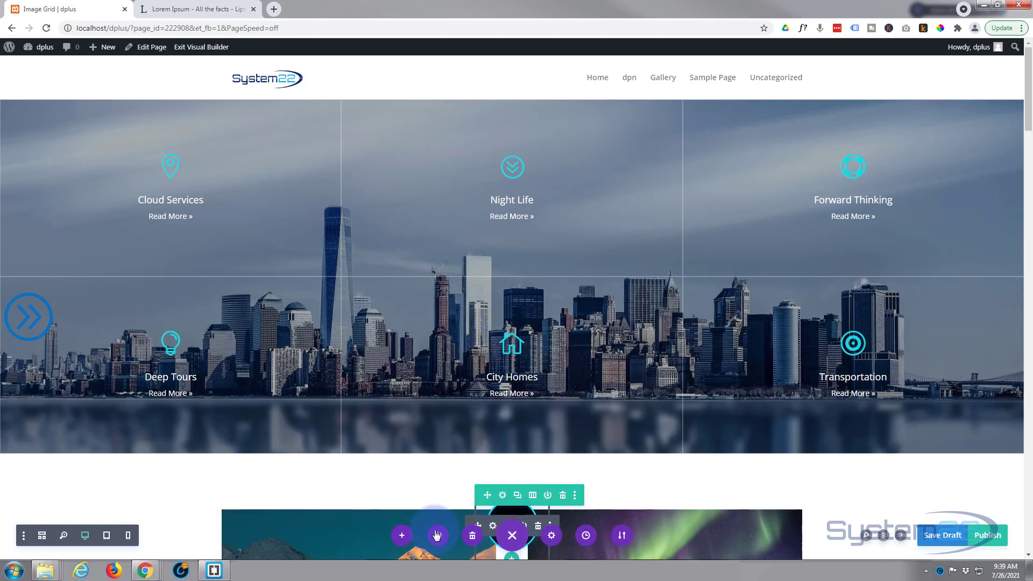
left_click(42, 535)
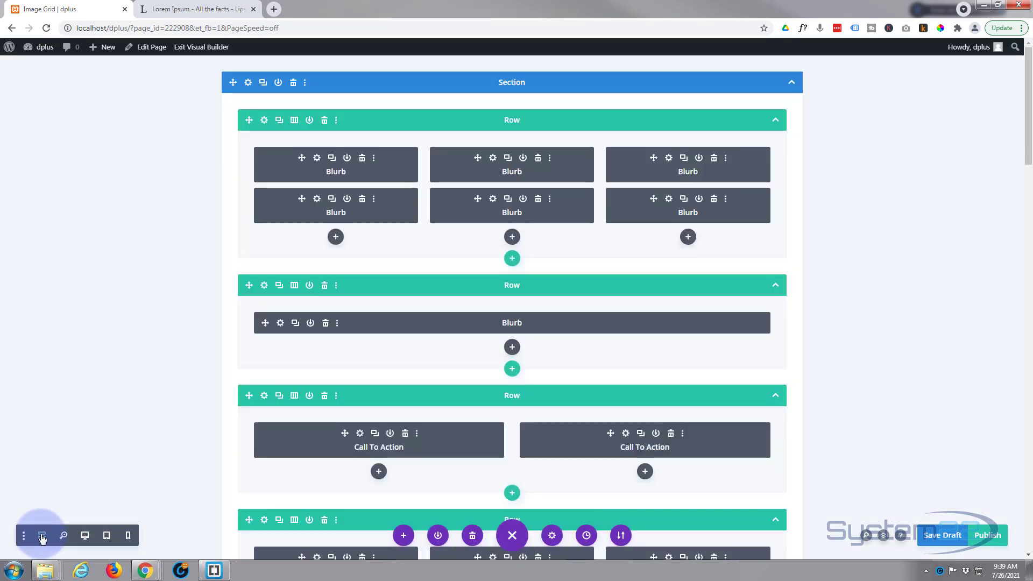
Delete the row containing the Blurb and Contact Form modules from the page's last section.
scroll(221, 431, "down", 10)
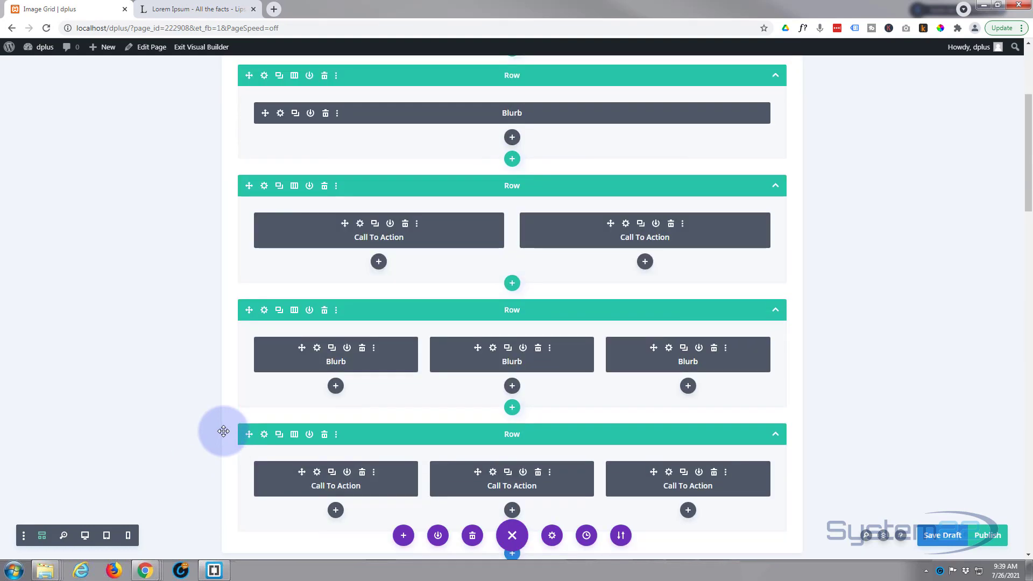
scroll(223, 431, "down", 20)
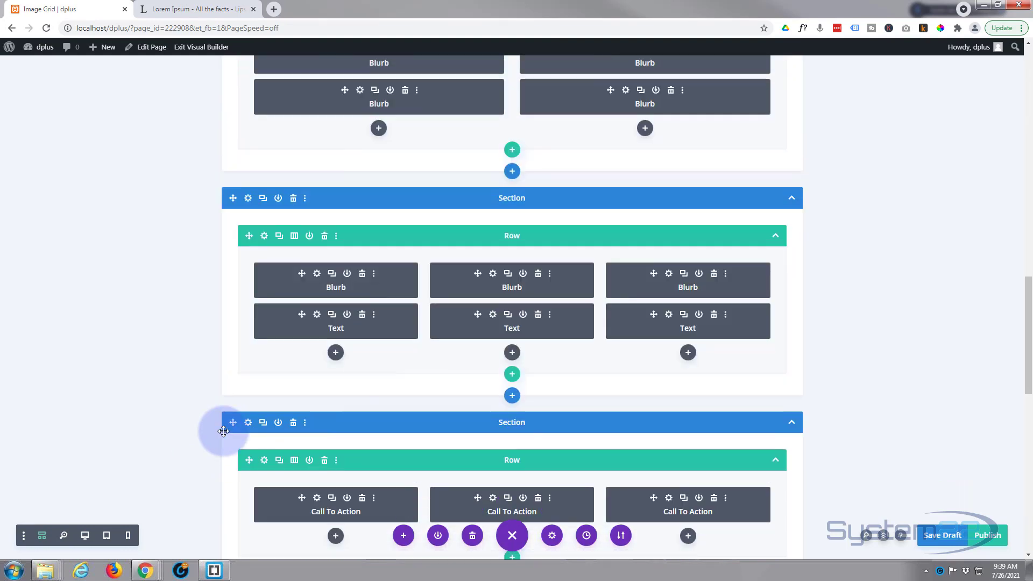
scroll(223, 431, "down", 5)
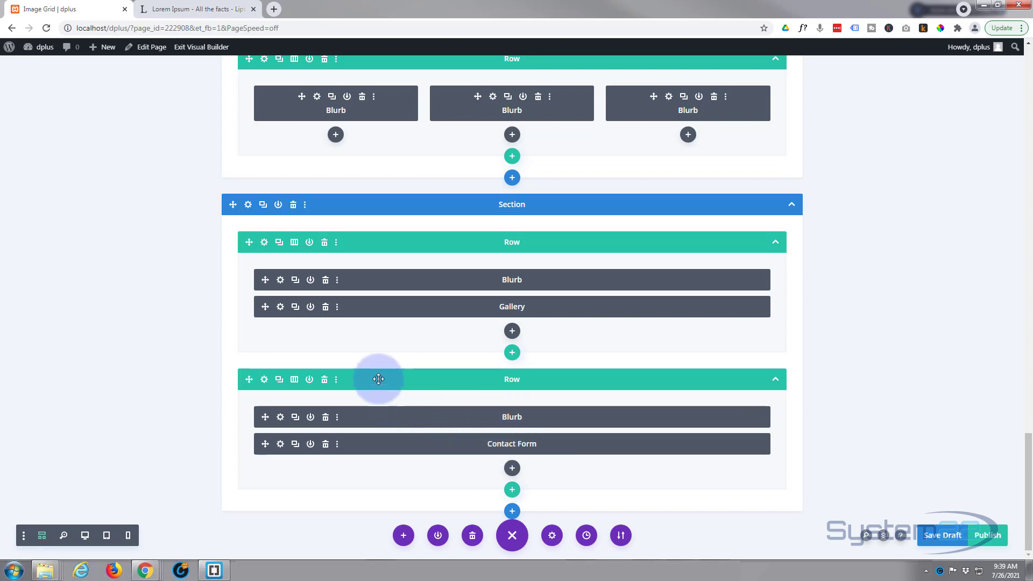
left_click(325, 380)
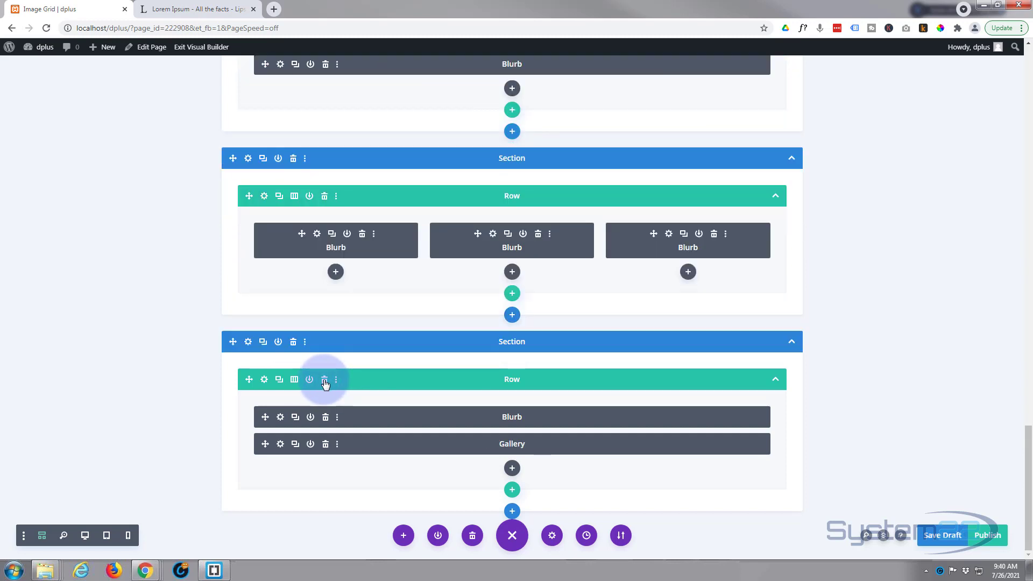
Add a single-column row below the gallery row in the last section and insert a Blurb module.
left_click(511, 490)
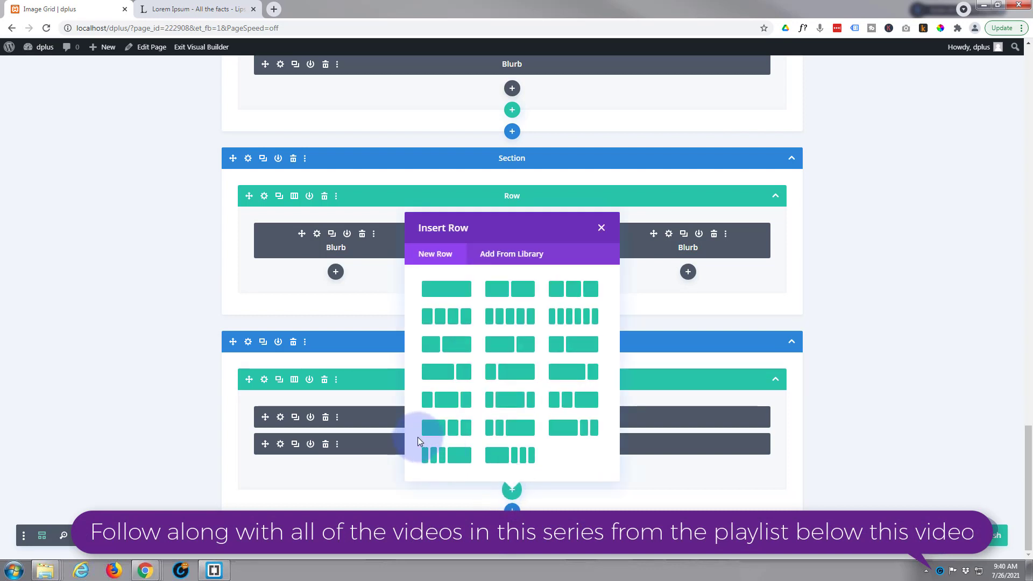
left_click(446, 291)
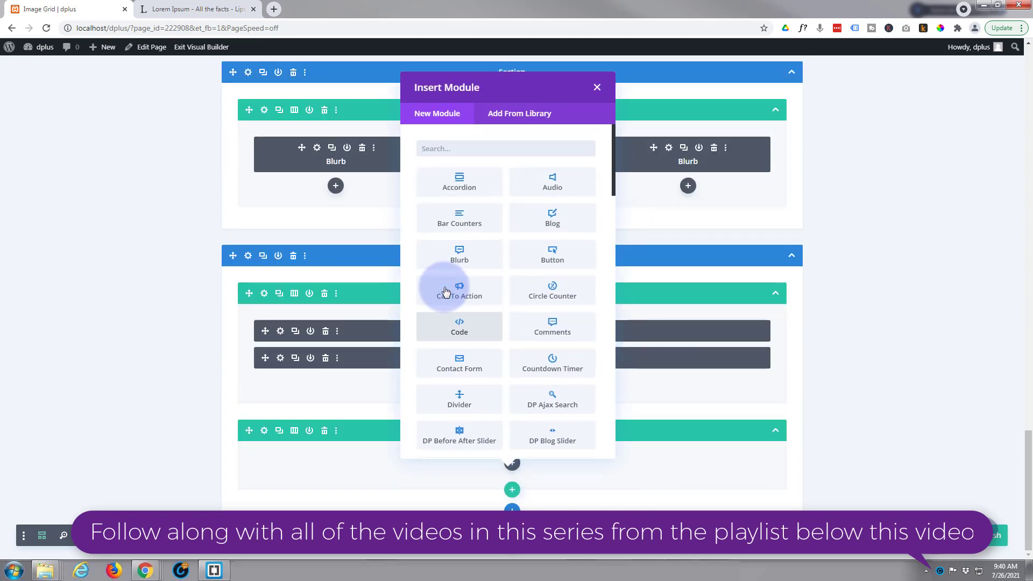
left_click(457, 258)
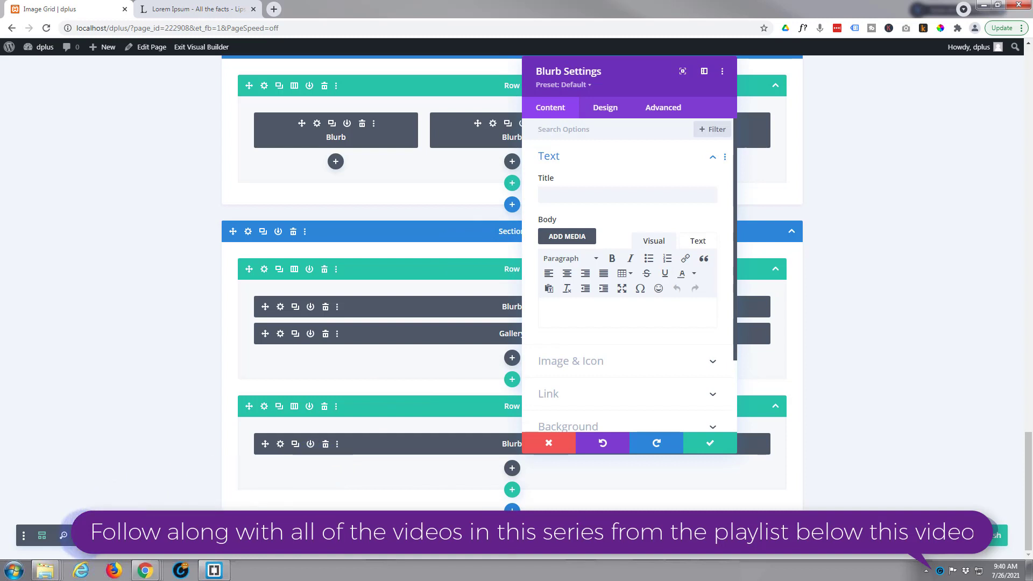
Switch to desktop view and give the new blurb the title "Contact Us".
left_click(85, 535)
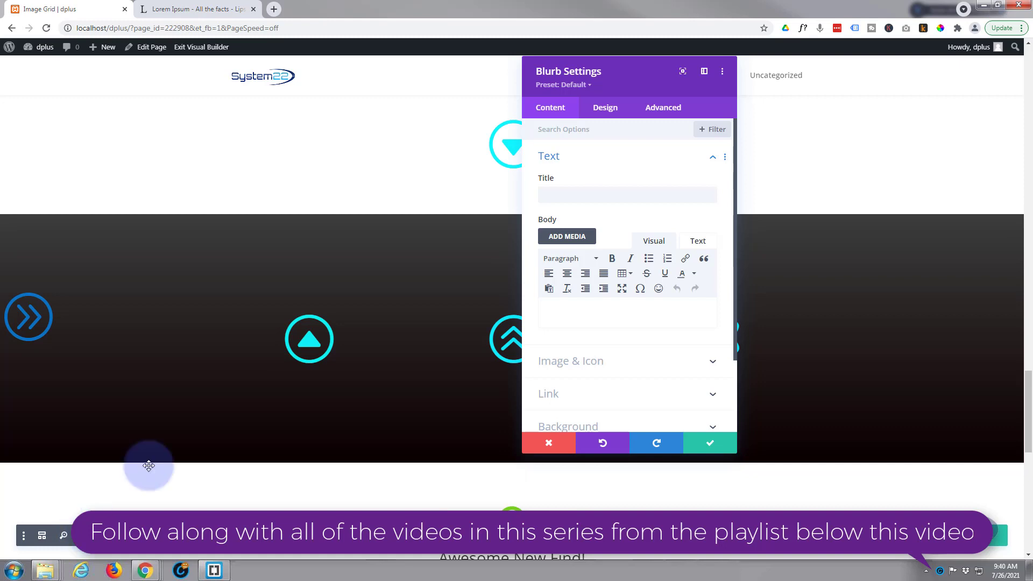
left_click(562, 191)
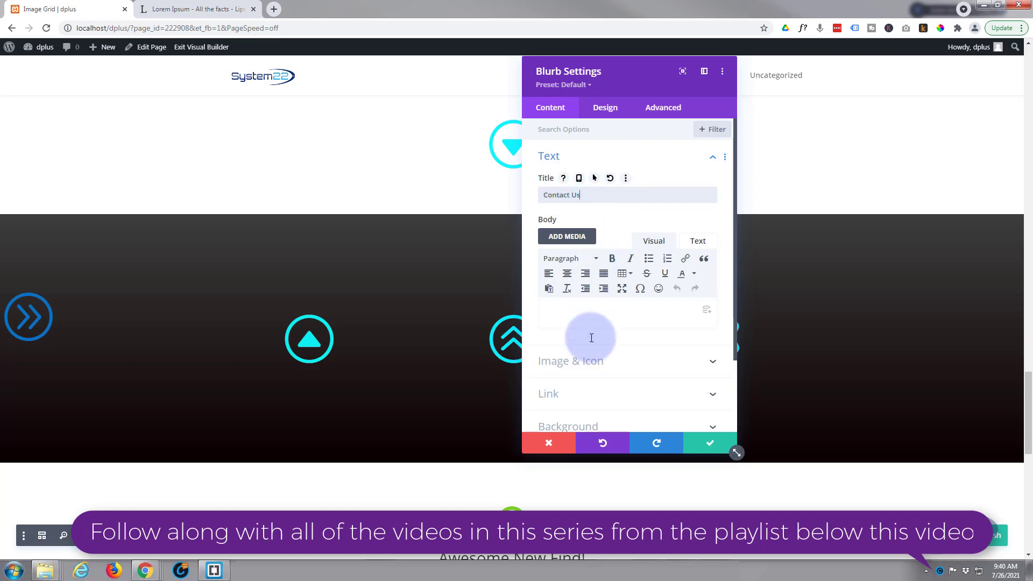
scroll(608, 324, "down", 1)
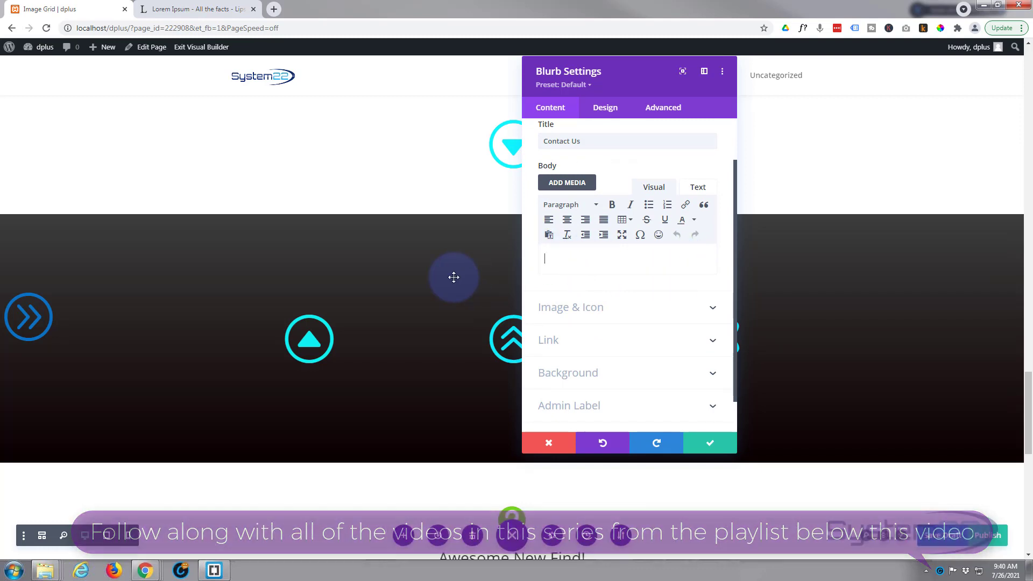
scroll(453, 277, "down", 9)
scroll(453, 277, "down", 3)
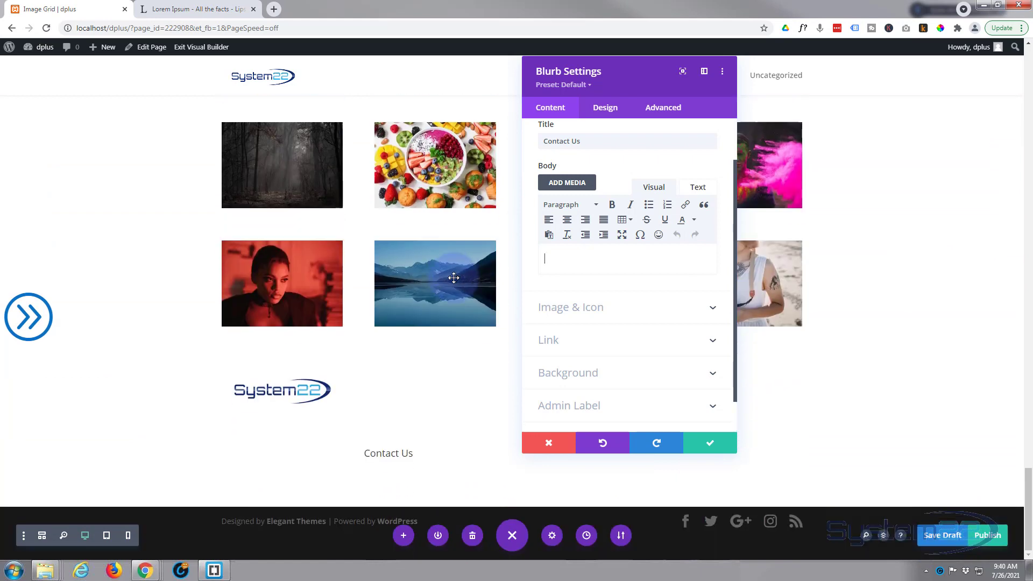
left_click(401, 458)
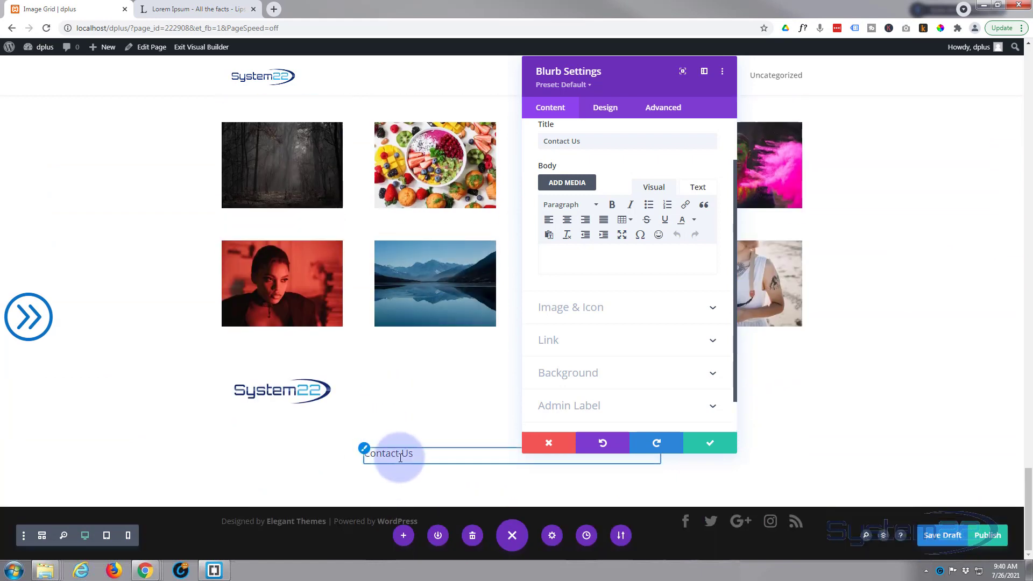
left_click(598, 287)
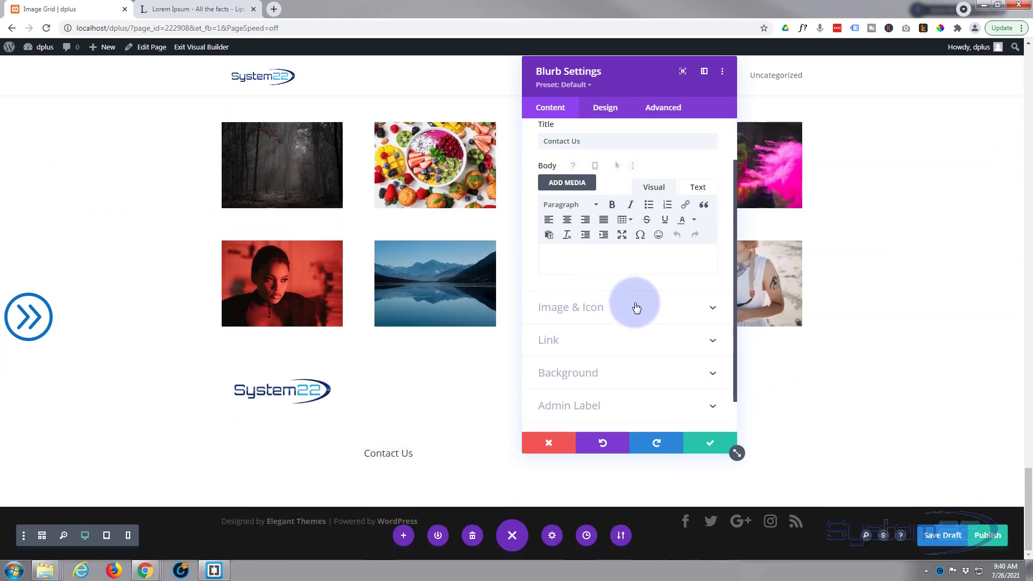
Enable the icon option for the Contact Us blurb and choose the envelope icon.
left_click(636, 307)
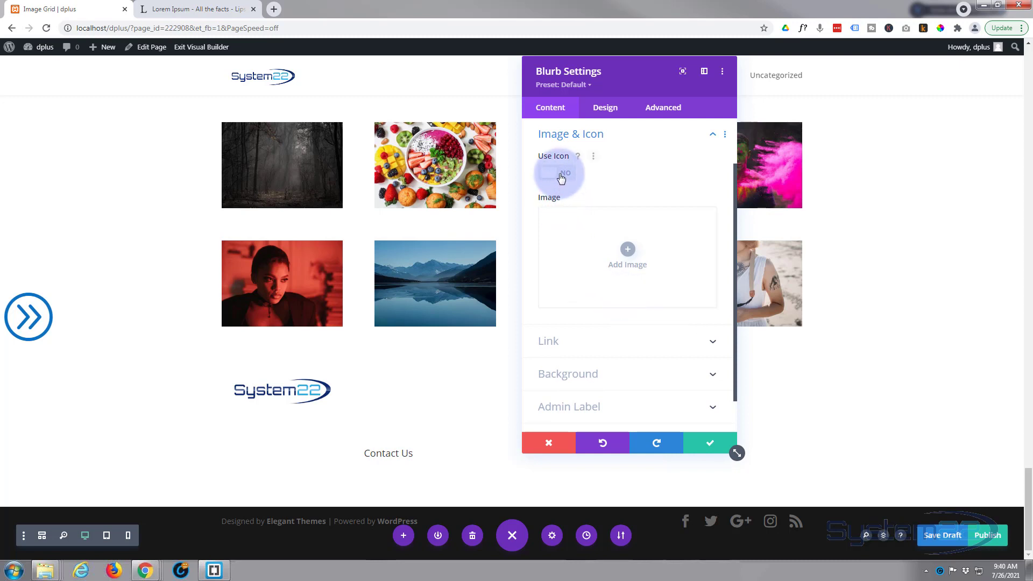
left_click(561, 178)
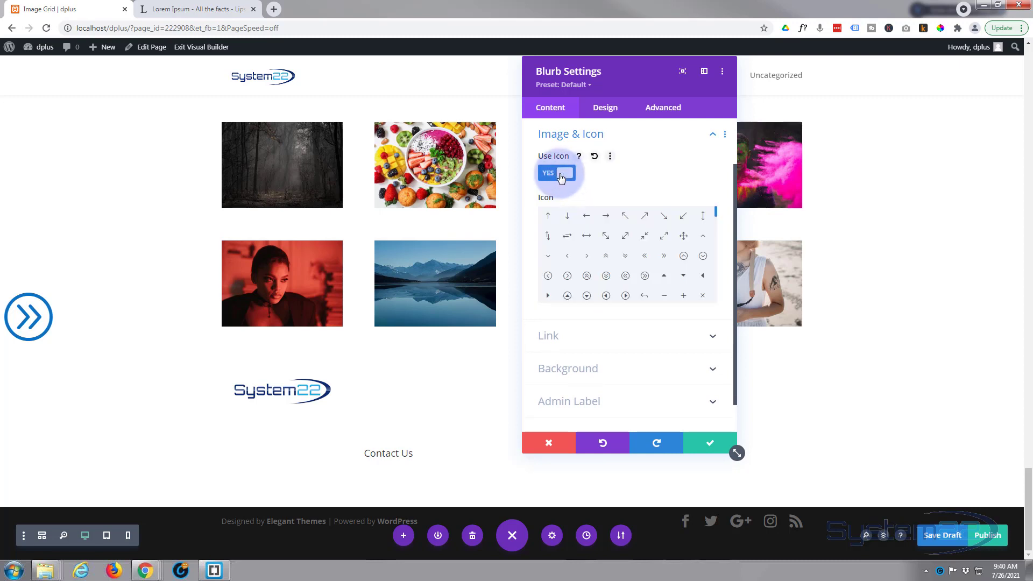
left_click(715, 215)
left_click_drag(716, 214, 594, 240)
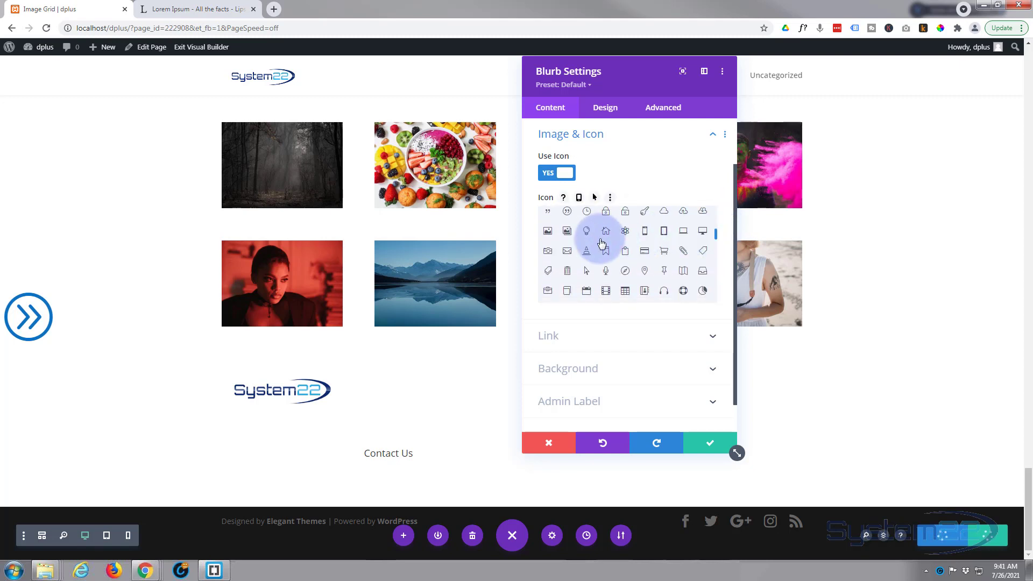
left_click(567, 252)
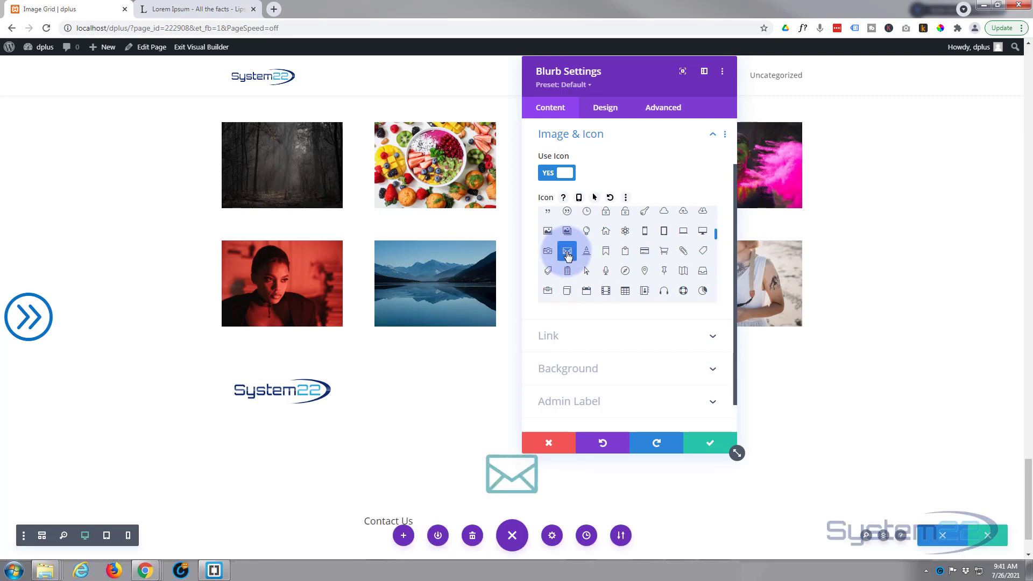
scroll(492, 361, "down", 1)
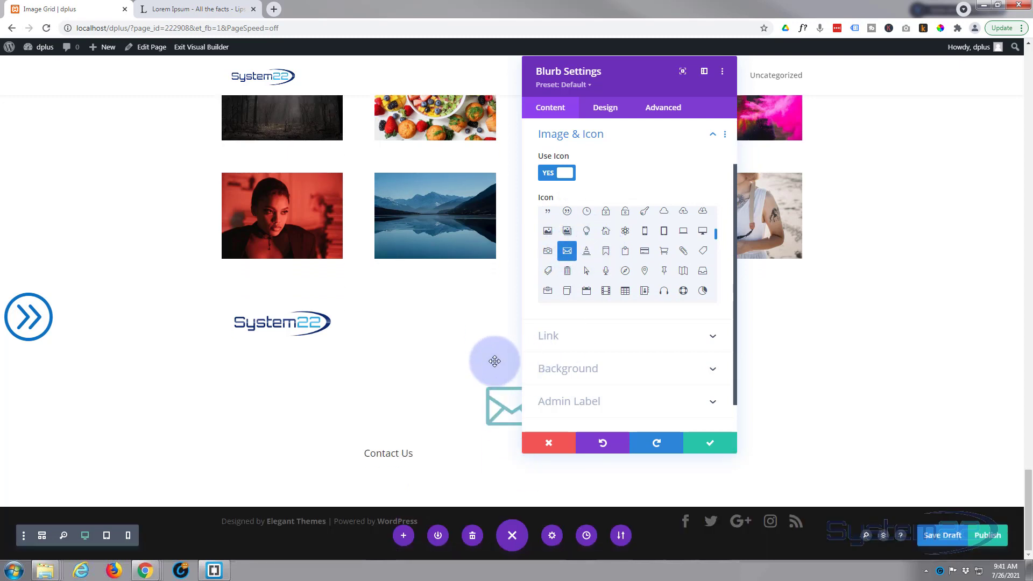
Move the blurb settings window clear of the envelope icon and set the icon color to cyan #0ee3f2.
left_click_drag(851, 75, 850, 71)
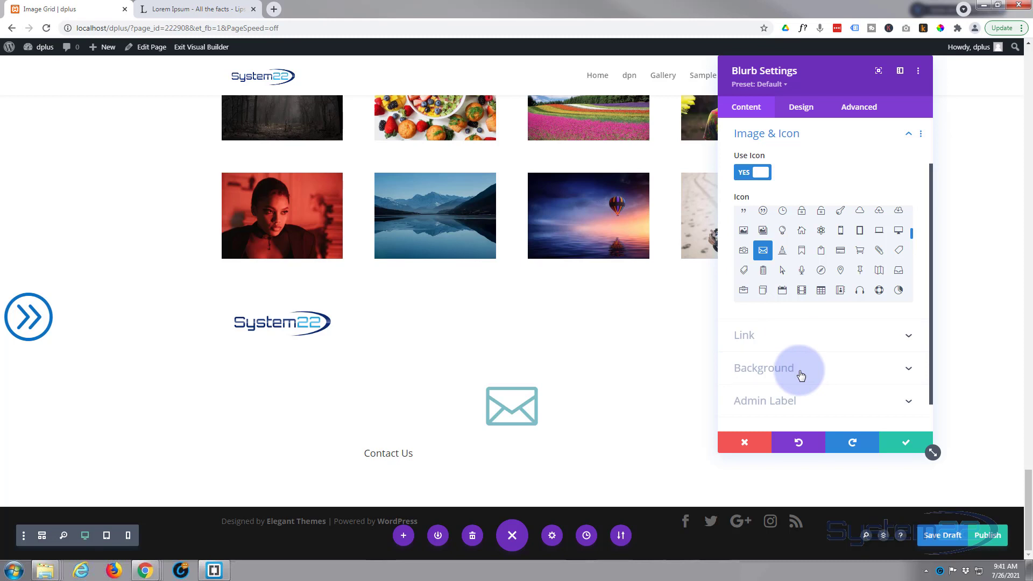
left_click(803, 107)
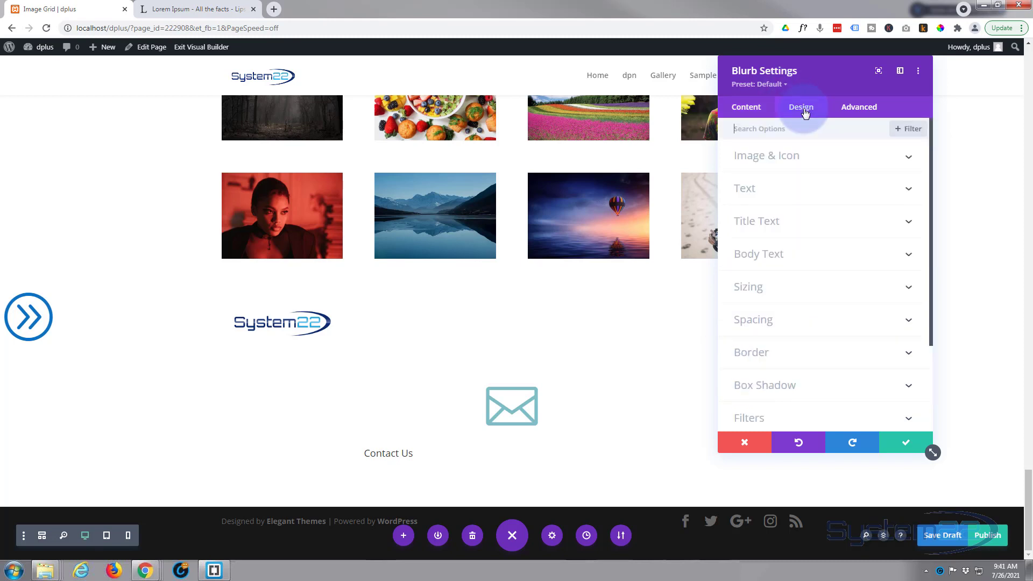
left_click(815, 158)
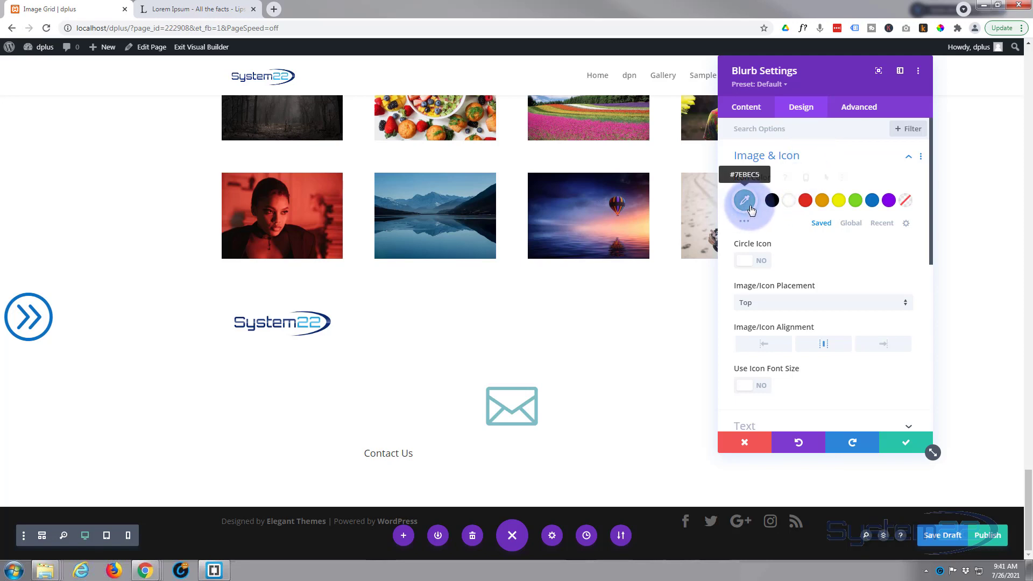
left_click(745, 201)
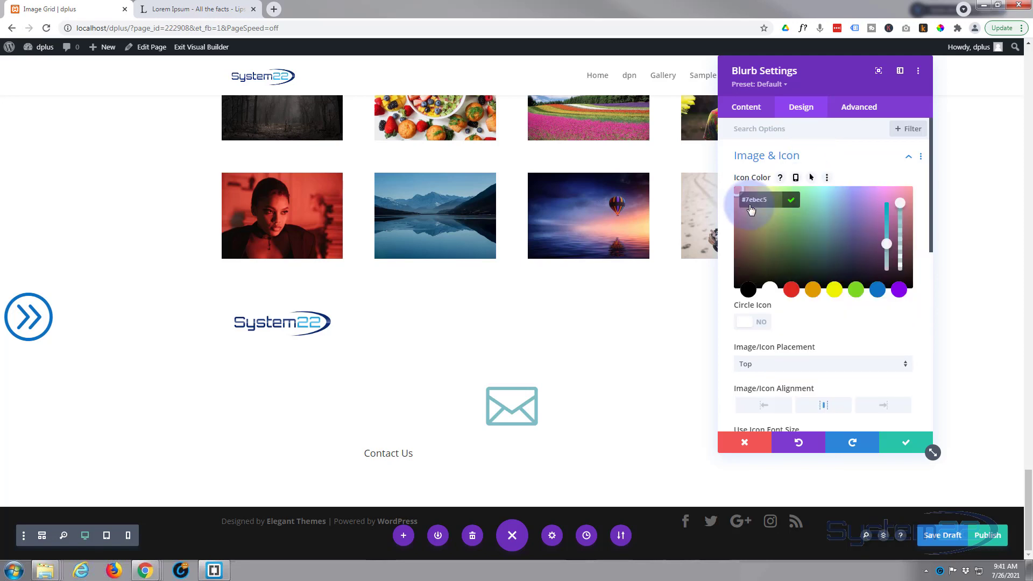
left_click(878, 289)
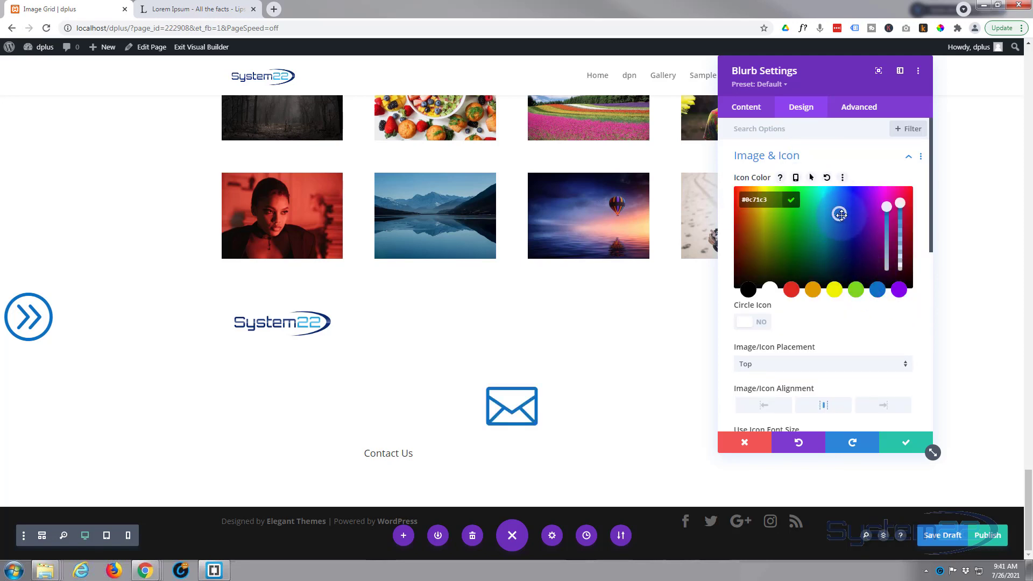
left_click_drag(841, 215, 830, 196)
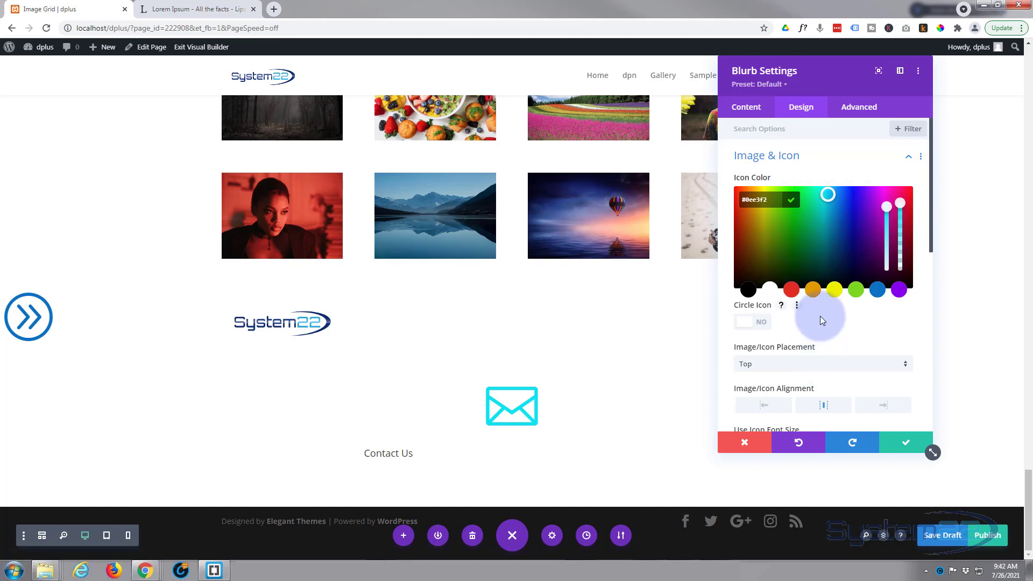
left_click(761, 325)
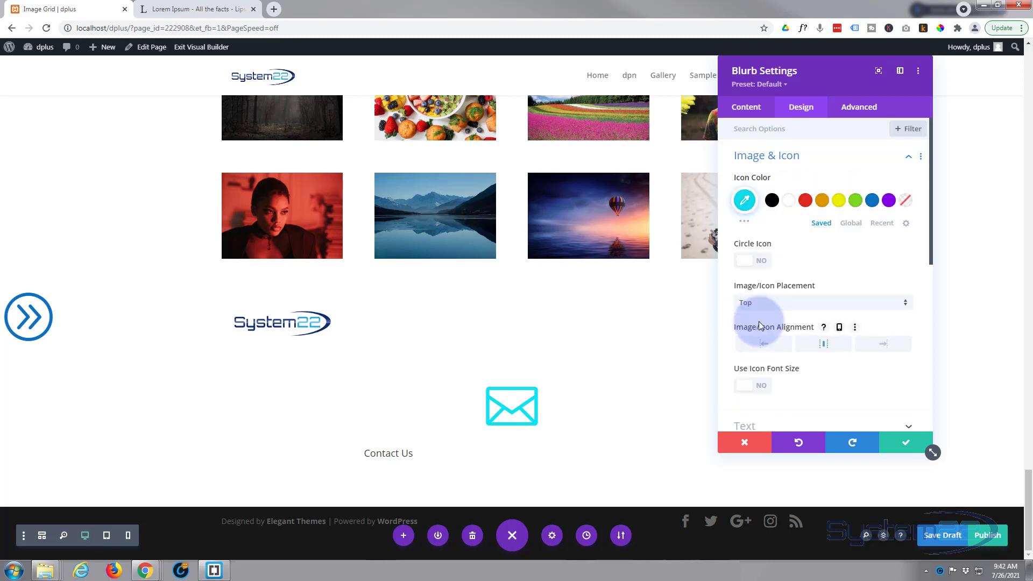
Place the blurb's envelope icon in a black #000000 circle and enable the circle border.
left_click(763, 263)
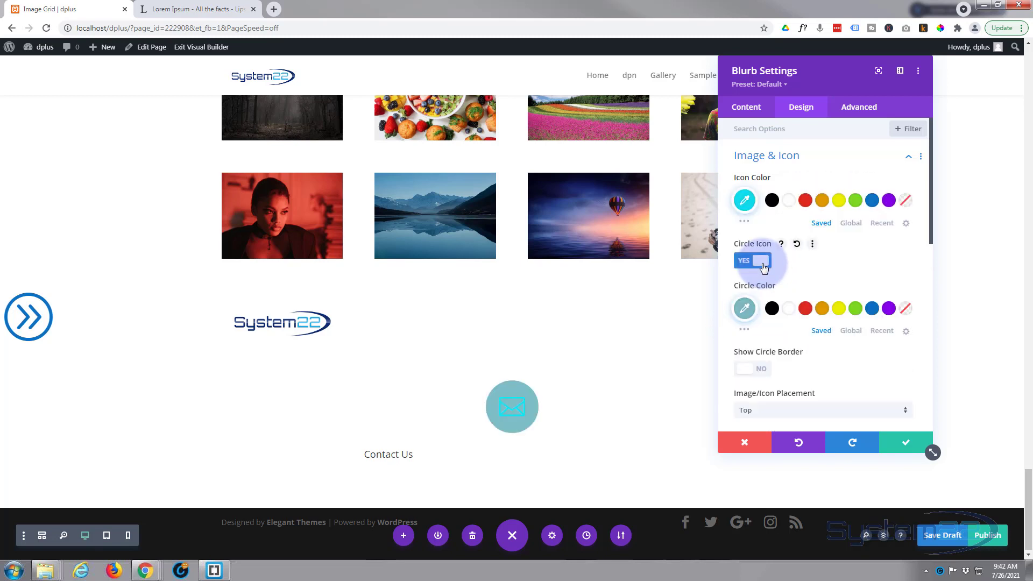
left_click(772, 309)
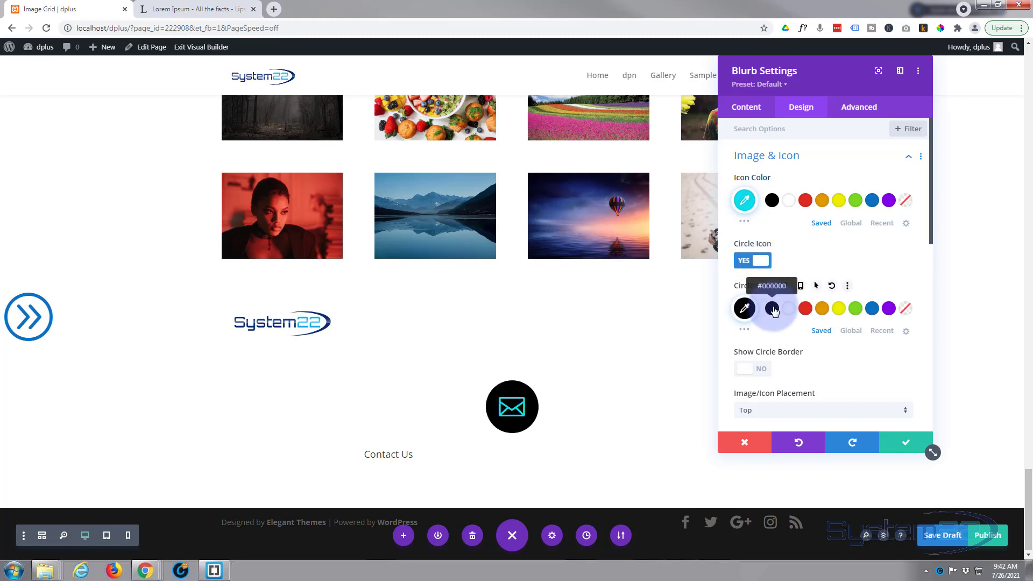
scroll(789, 343, "down", 2)
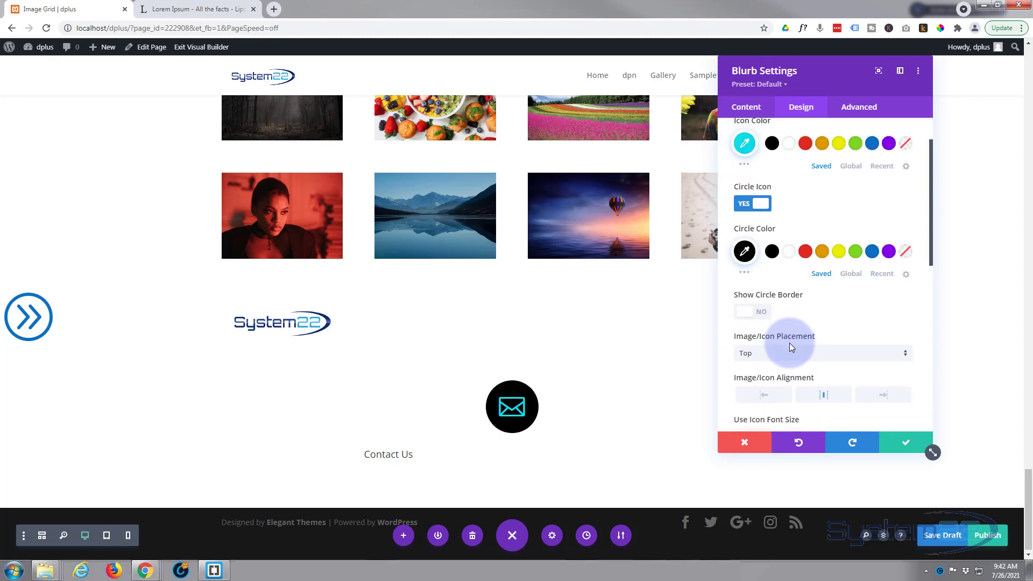
left_click(760, 264)
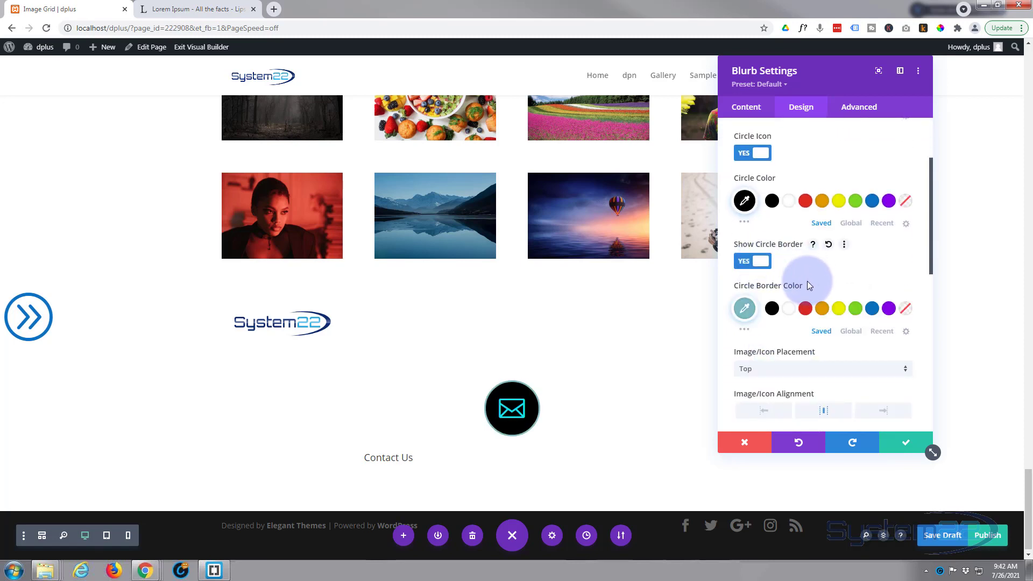
Copy the blurb's cyan icon color and apply it to the circle border.
scroll(807, 281, "up", 2)
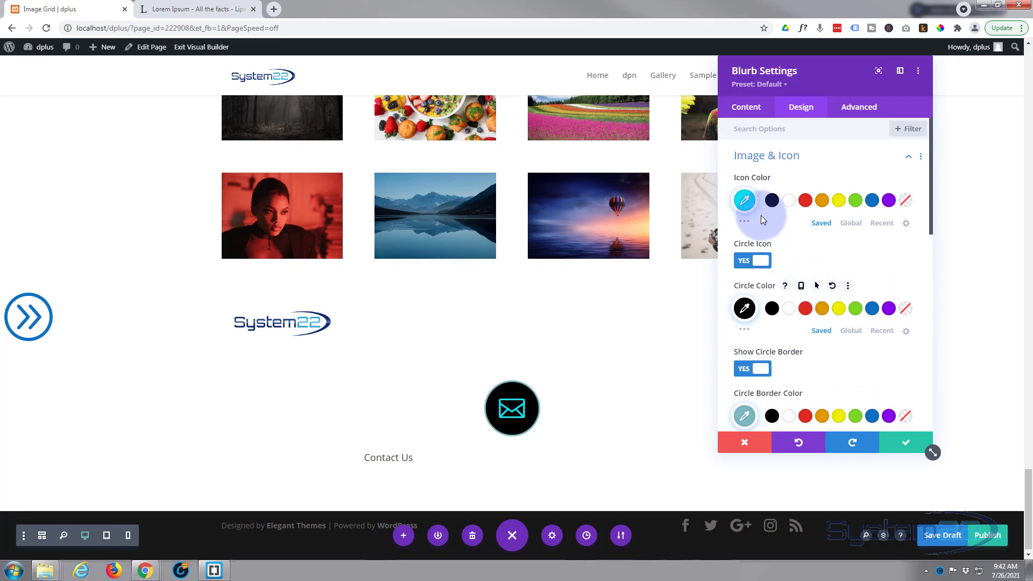
right_click(746, 203)
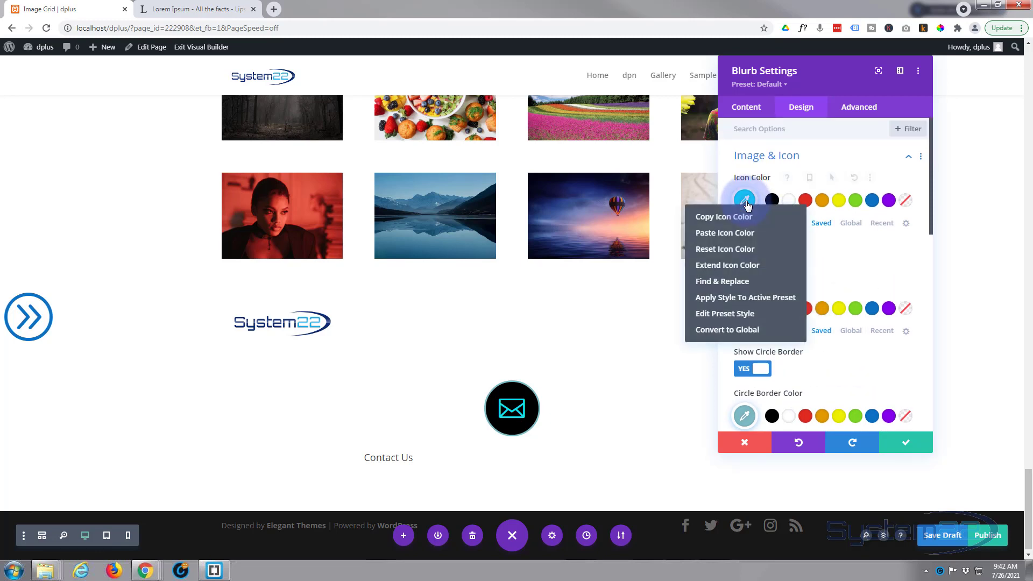
left_click(732, 233)
scroll(779, 267, "down", 3)
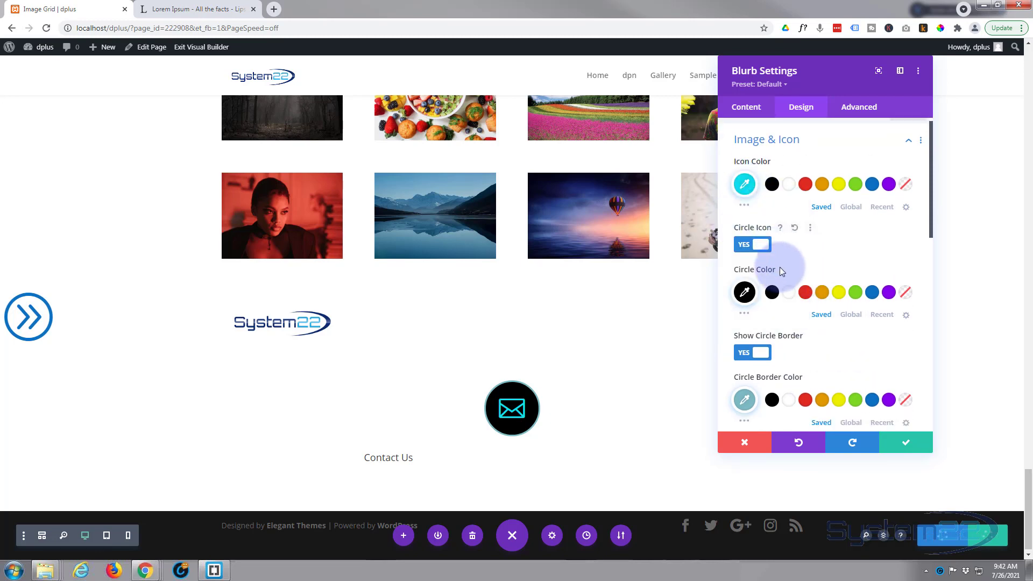
right_click(744, 255)
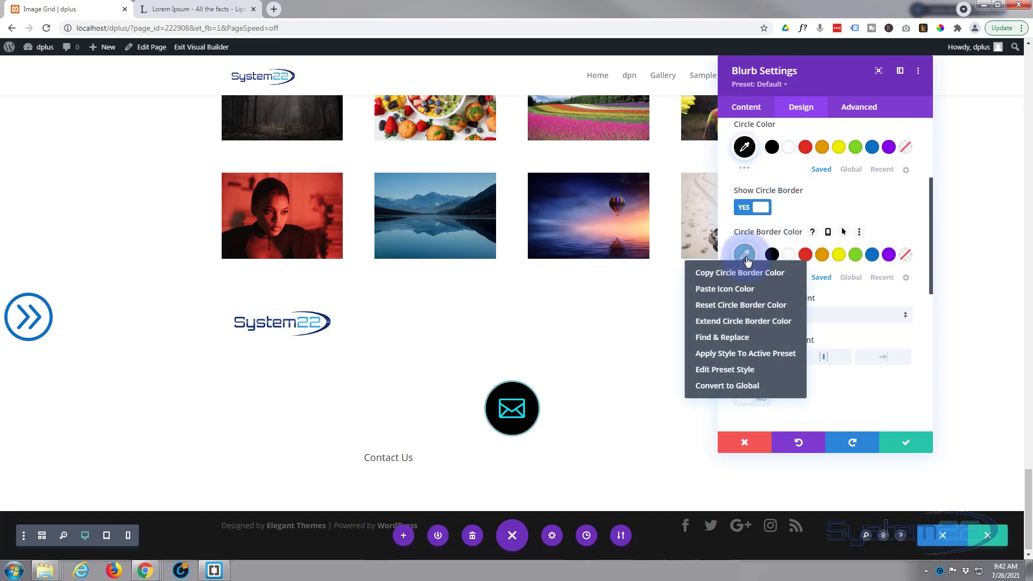
left_click(745, 291)
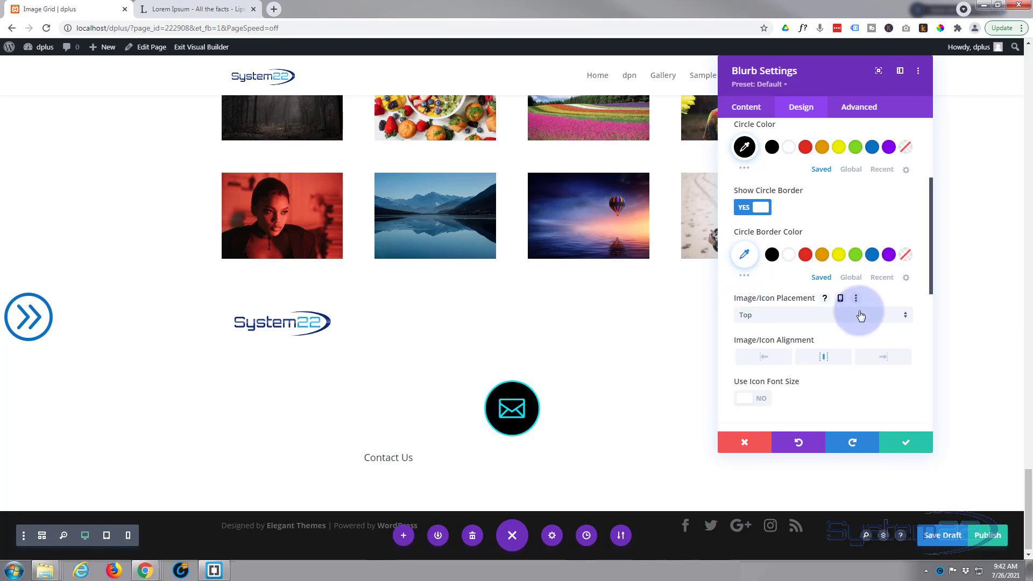
Enable a custom icon font size for the blurb and set it to 37px.
scroll(855, 305, "down", 2)
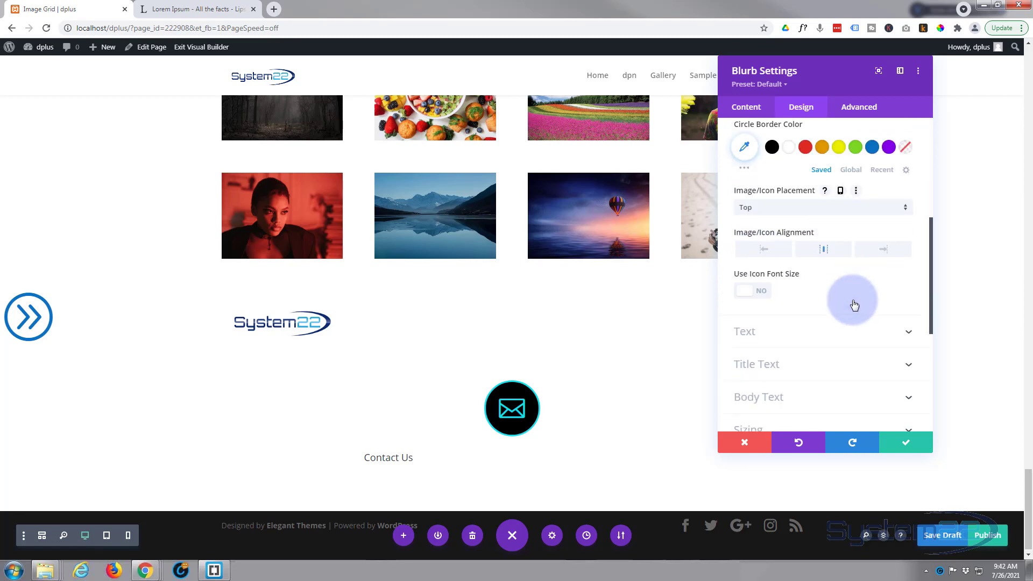
left_click(761, 293)
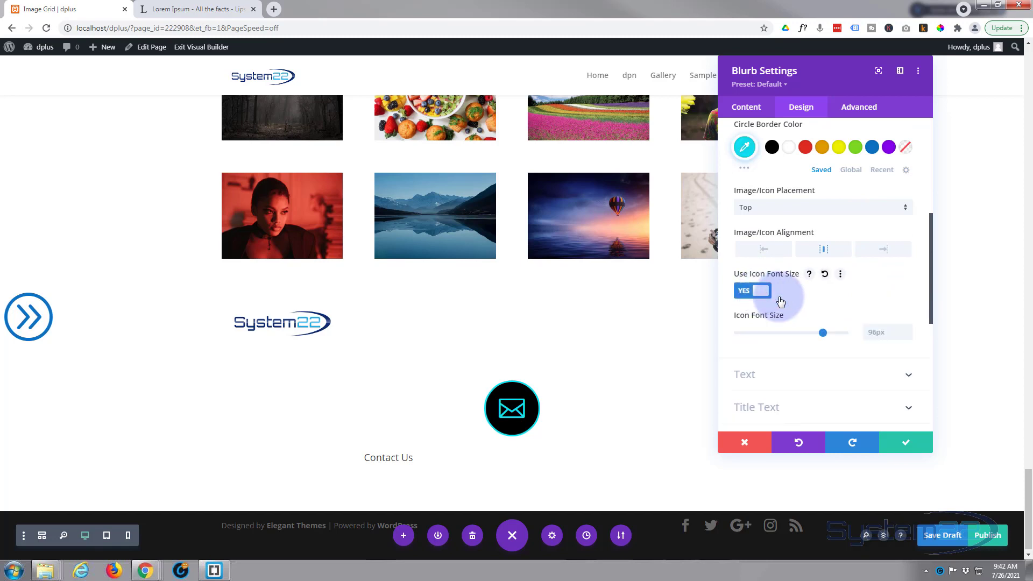
left_click_drag(823, 334, 770, 333)
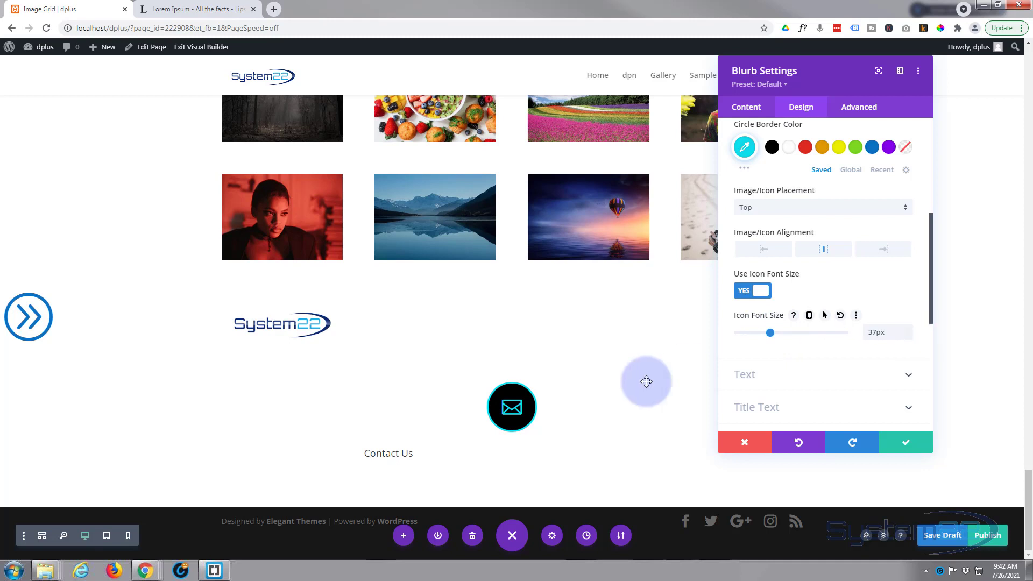
Center the blurb's title text, set its size to 30px and save the blurb settings.
left_click(795, 407)
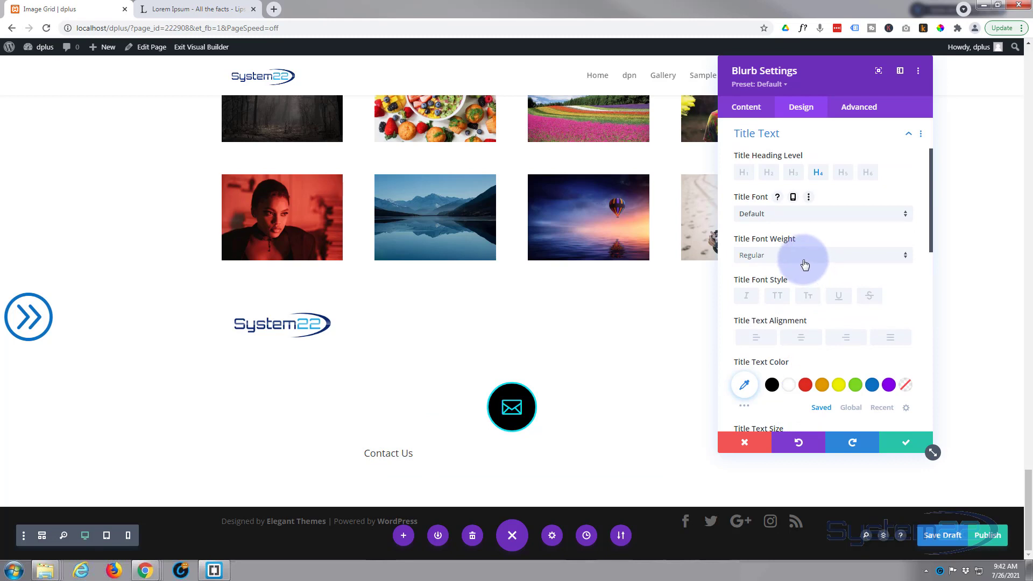
left_click(809, 339)
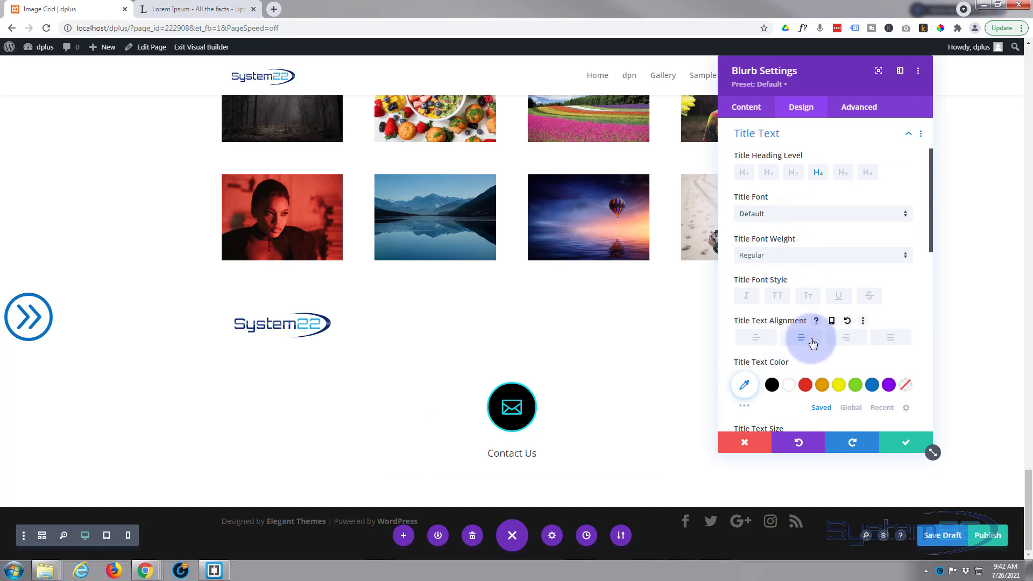
scroll(810, 339, "down", 3)
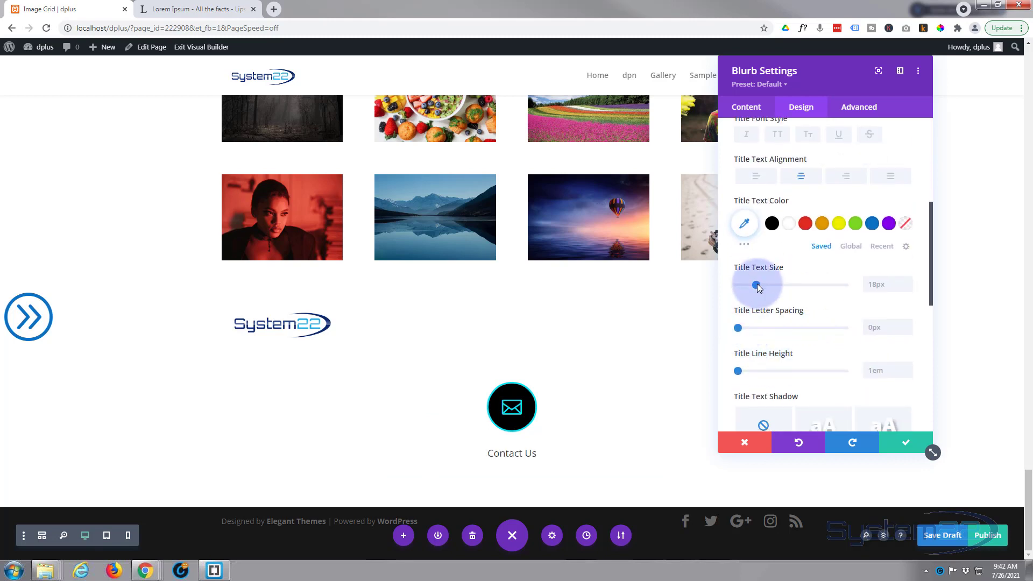
left_click_drag(757, 283, 769, 283)
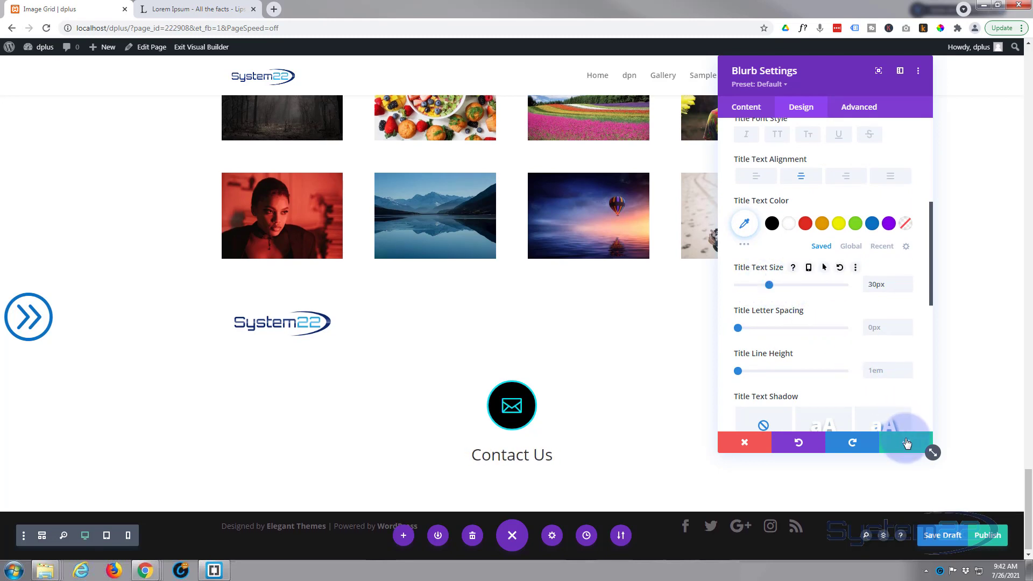
left_click(905, 441)
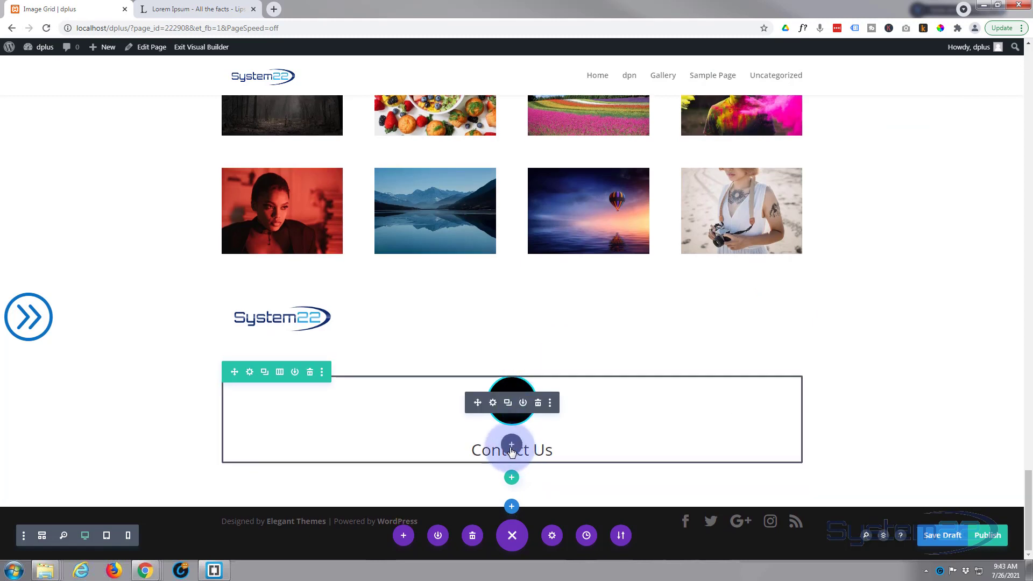
Insert a Contact Form module directly below the Contact Us blurb.
left_click(511, 446)
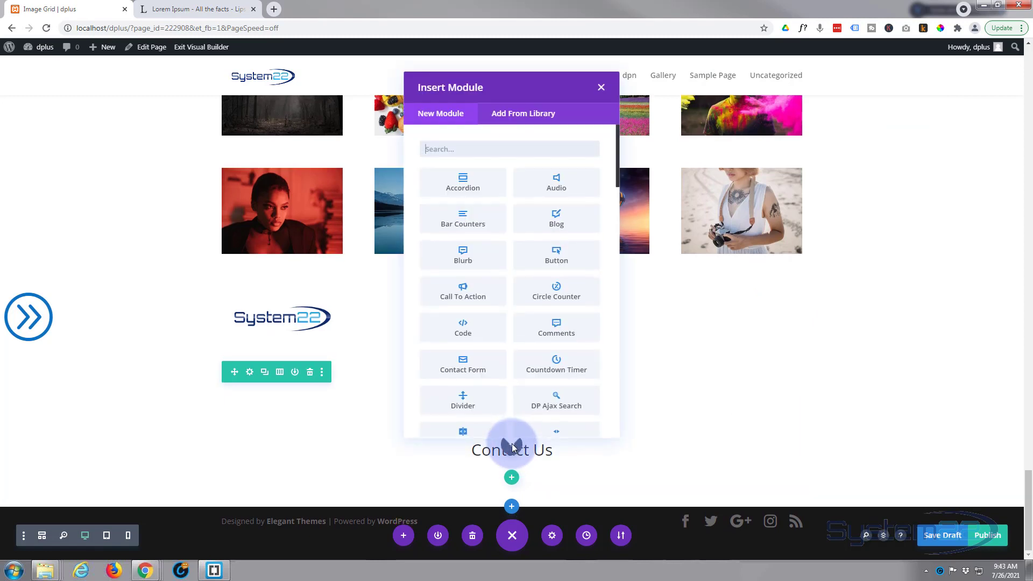
left_click(468, 370)
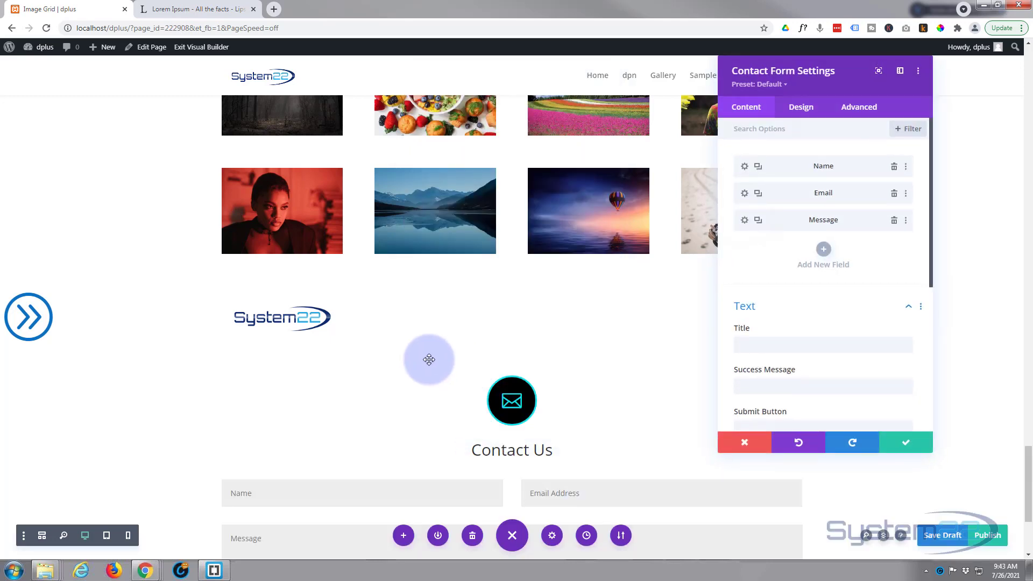
scroll(538, 280, "down", 2)
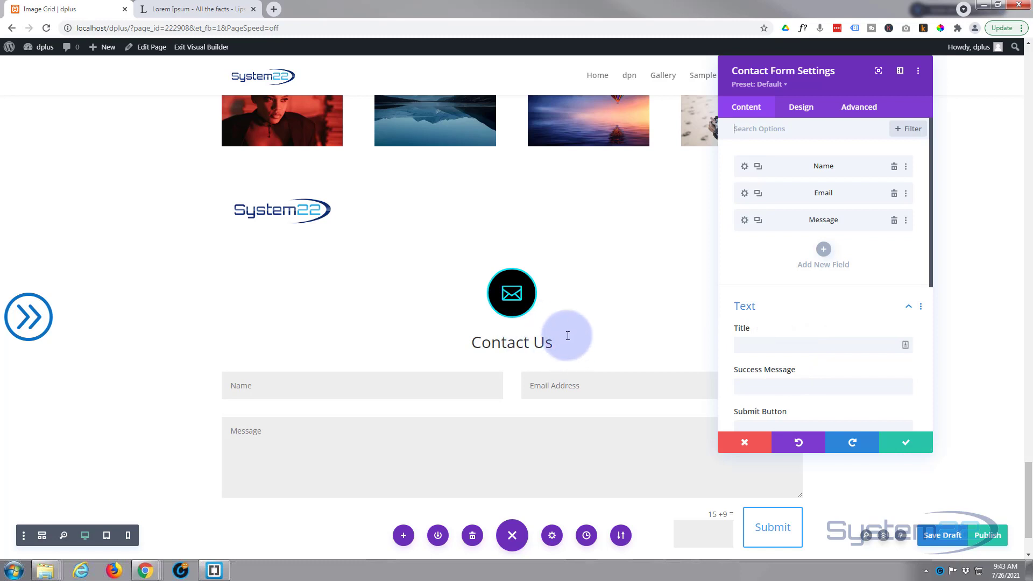
Set the contact form's success message to "Message sent" and its submit button text to "Send".
left_click(749, 386)
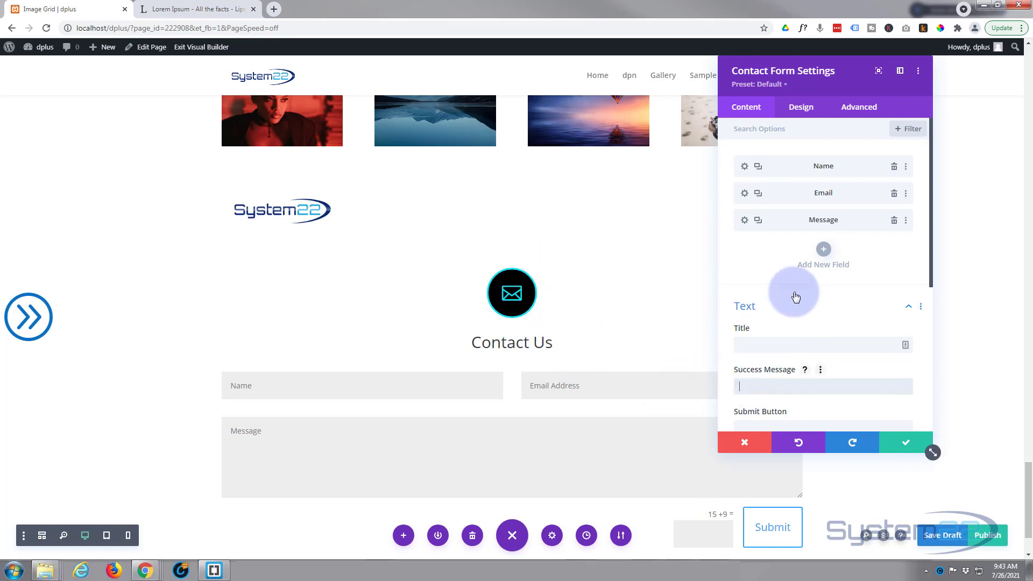
type("Message sent")
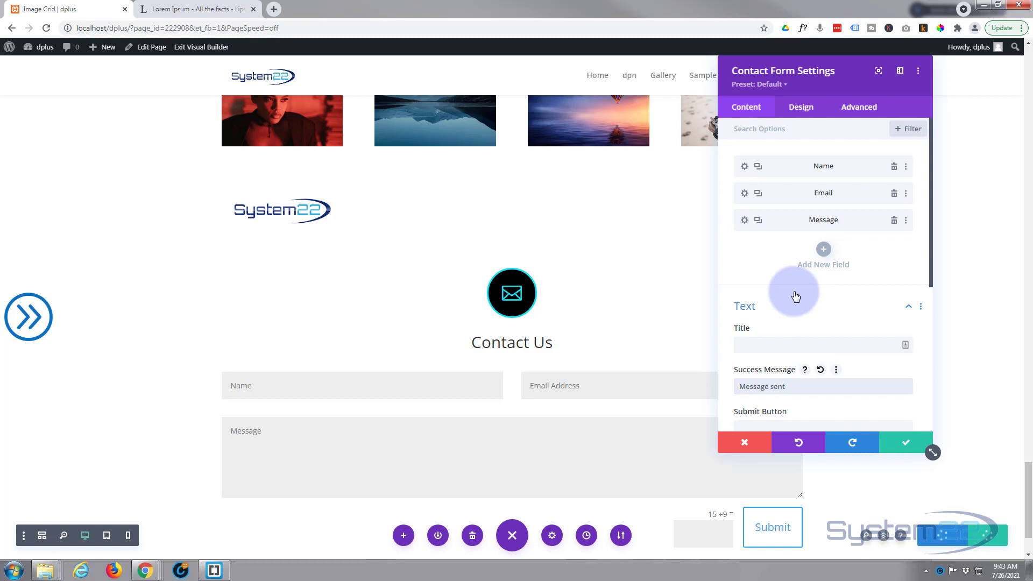
scroll(798, 328, "down", 1)
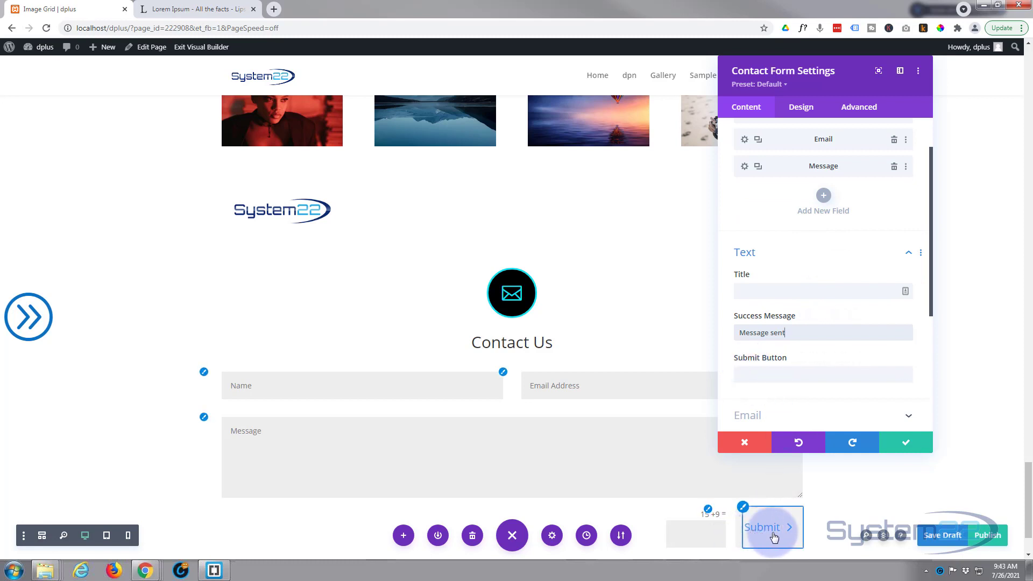
left_click(749, 375)
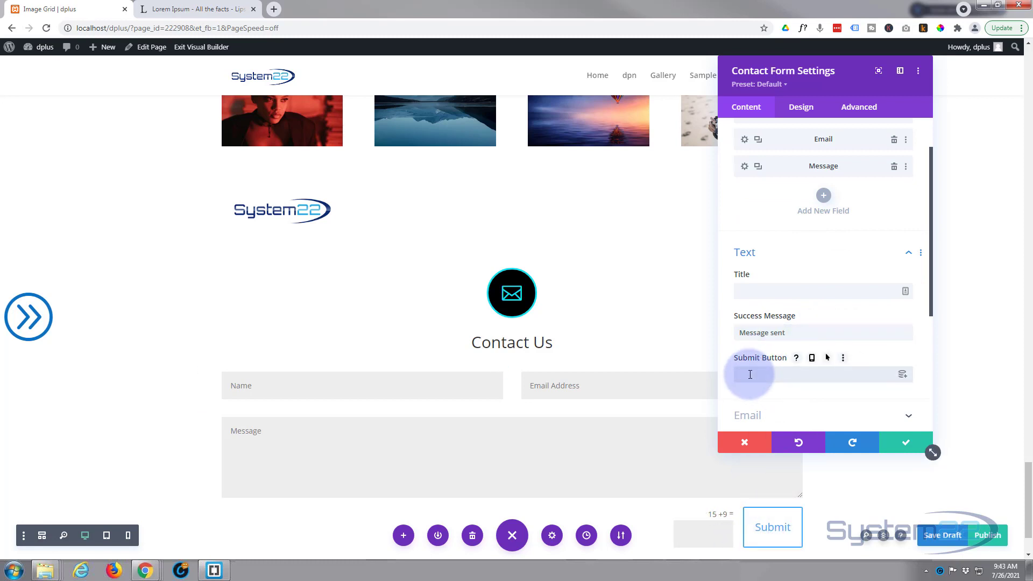
type("Send")
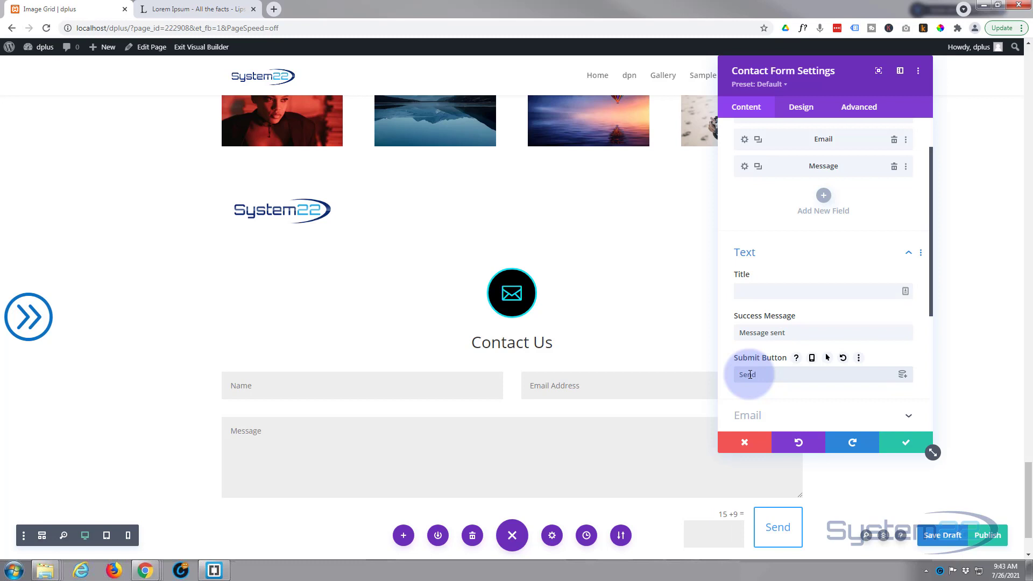
Enter the recipient's email address in the contact form's email settings.
scroll(823, 350, "down", 2)
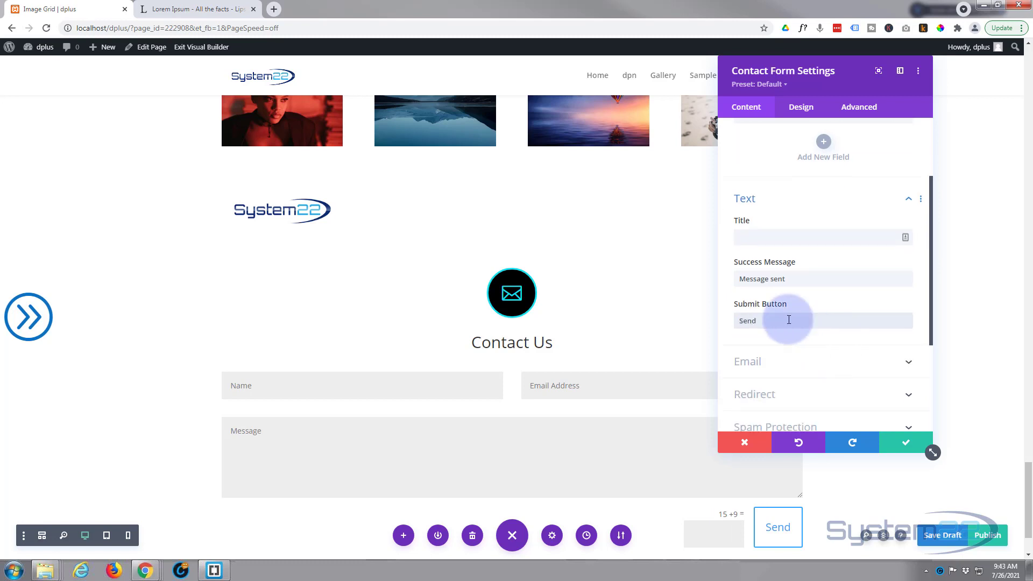
left_click(797, 365)
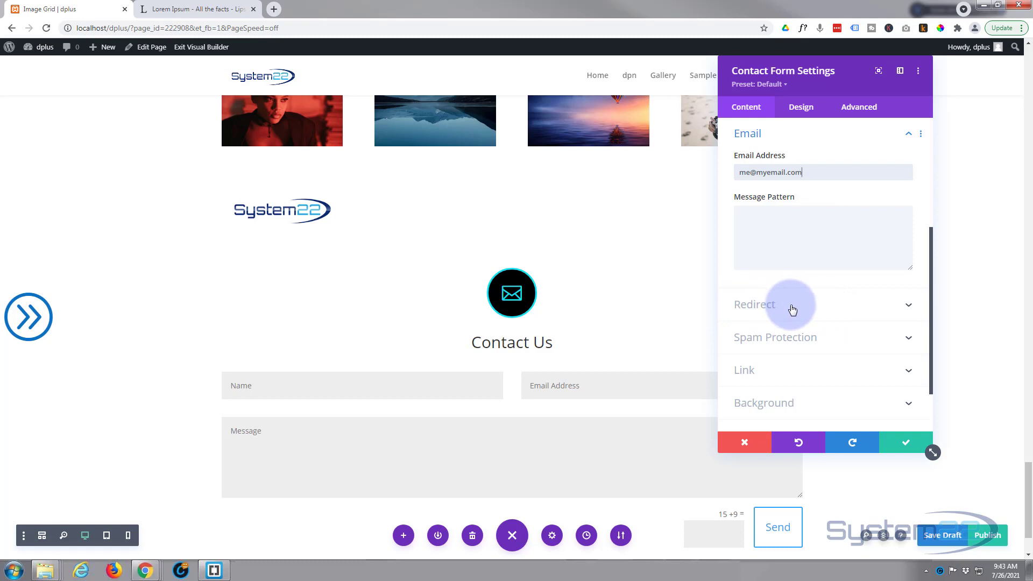
Review the contact form's spam protection and basic captcha options, leaving them as they are.
scroll(792, 310, "down", 1)
left_click(853, 293)
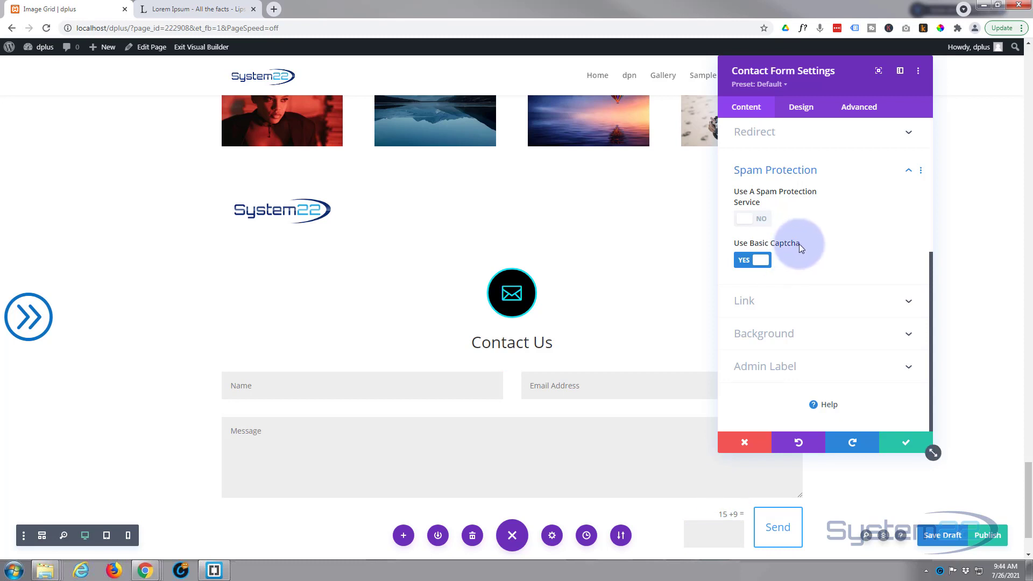
mouse_move(808, 252)
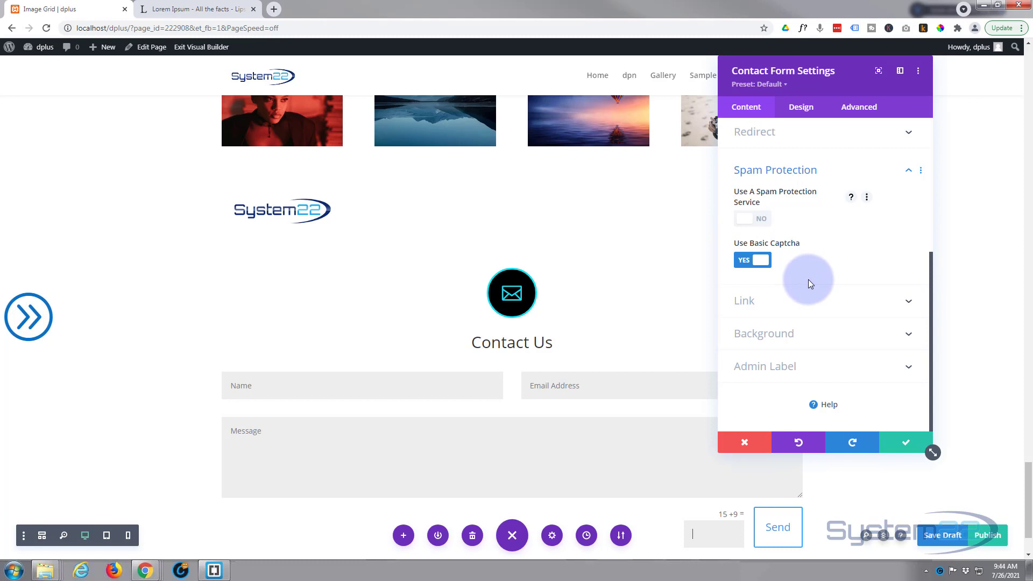
scroll(809, 282, "up", 1)
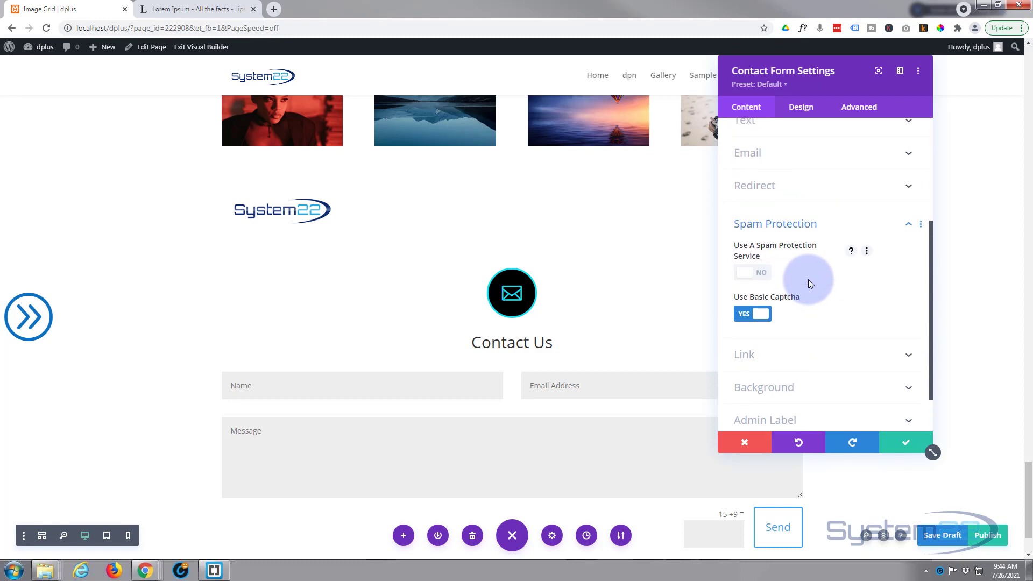
scroll(809, 282, "up", 2)
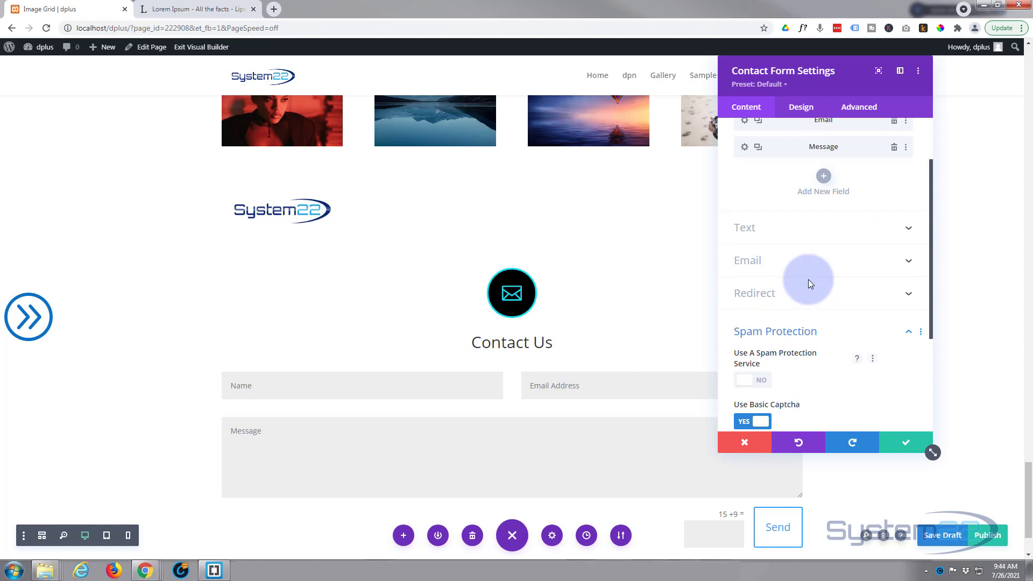
left_click(815, 329)
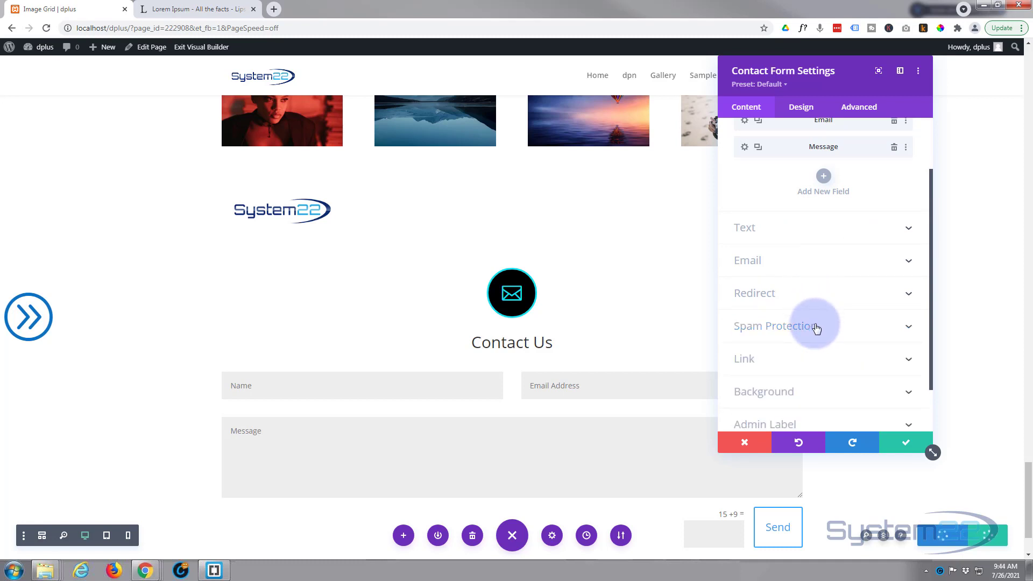
scroll(807, 276, "down", 1)
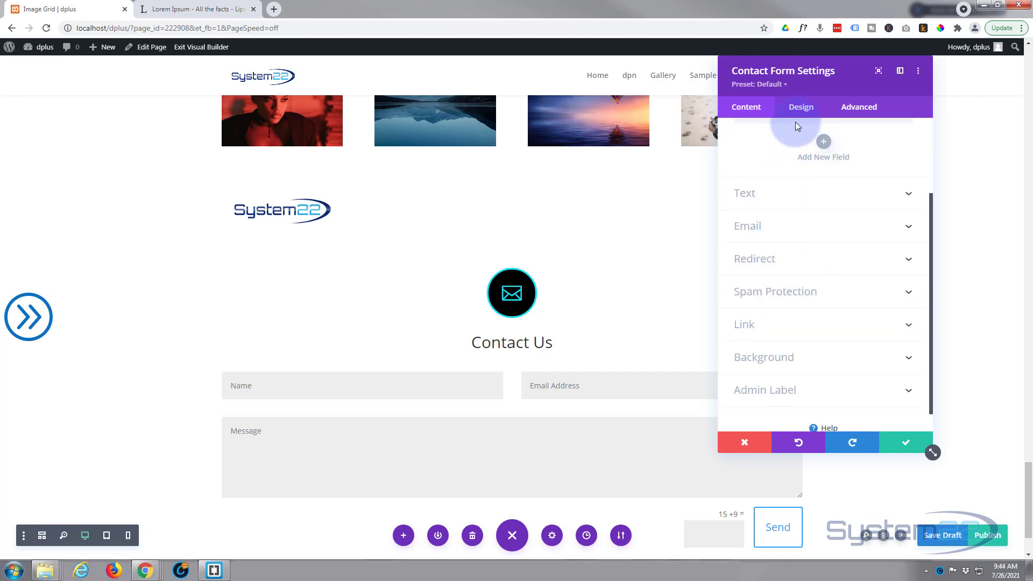
Enable custom styles for the contact form's button and paste the copied icon colour as its background colour.
left_click(800, 108)
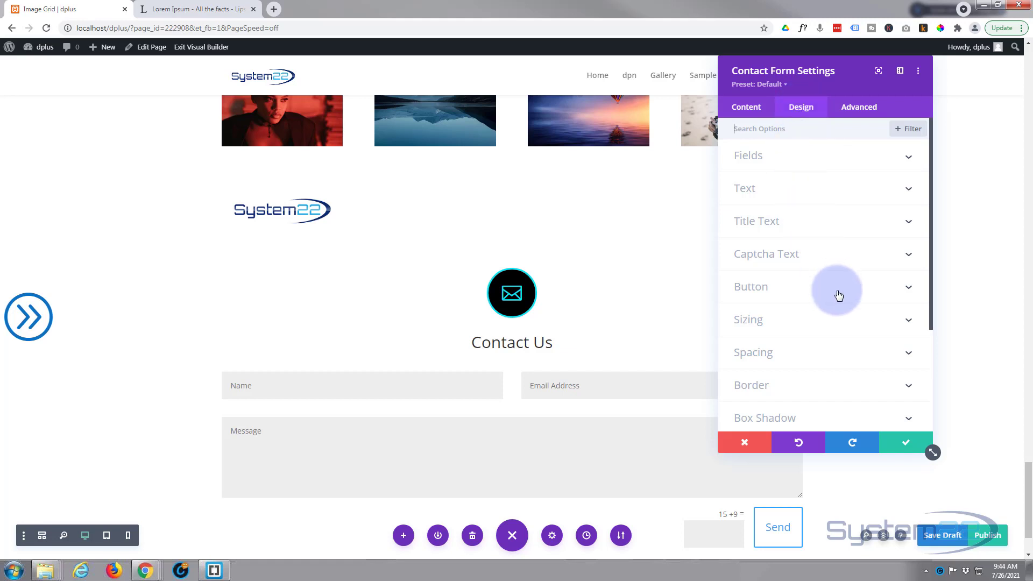
left_click(814, 287)
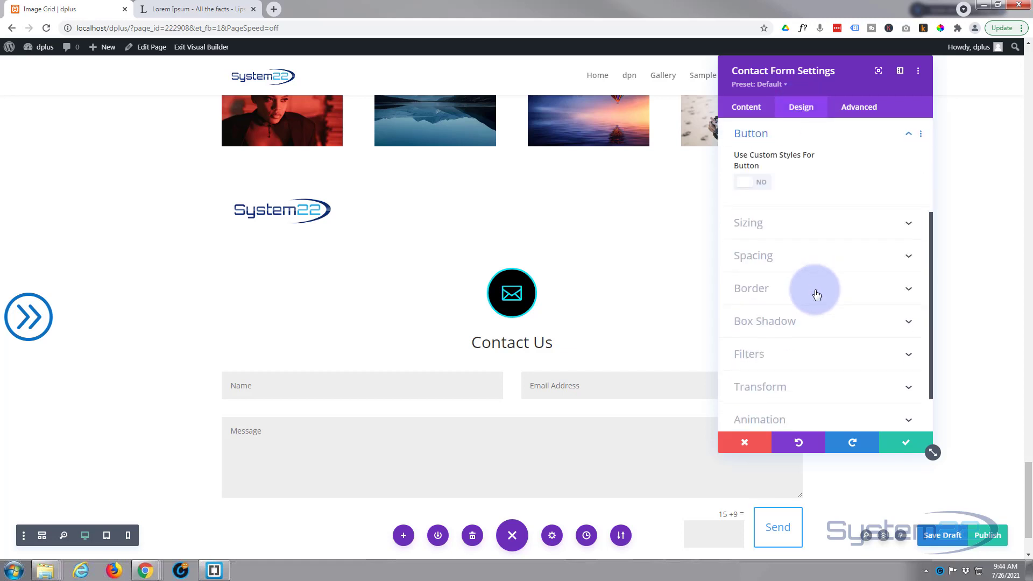
left_click(761, 183)
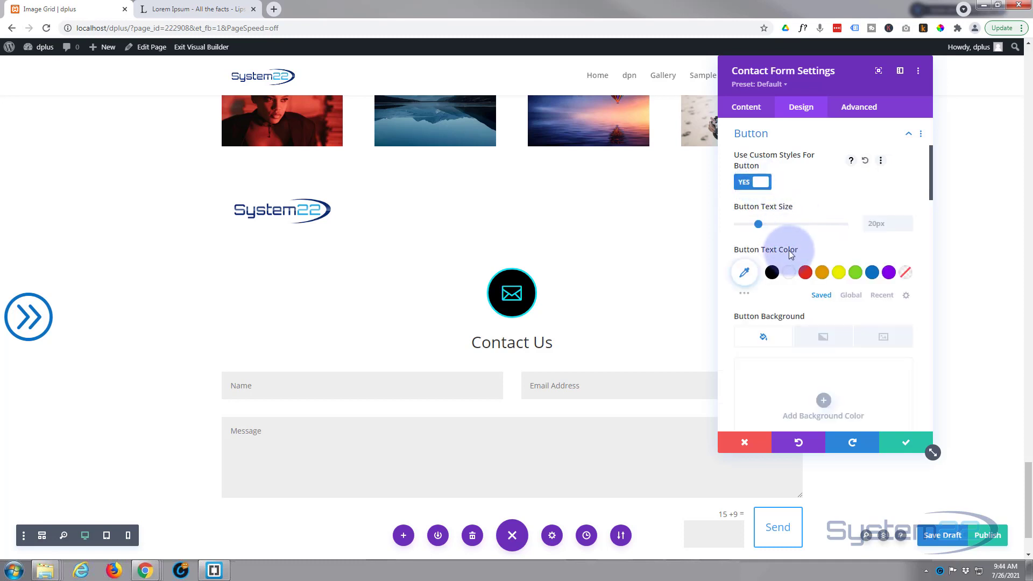
scroll(860, 227, "down", 1)
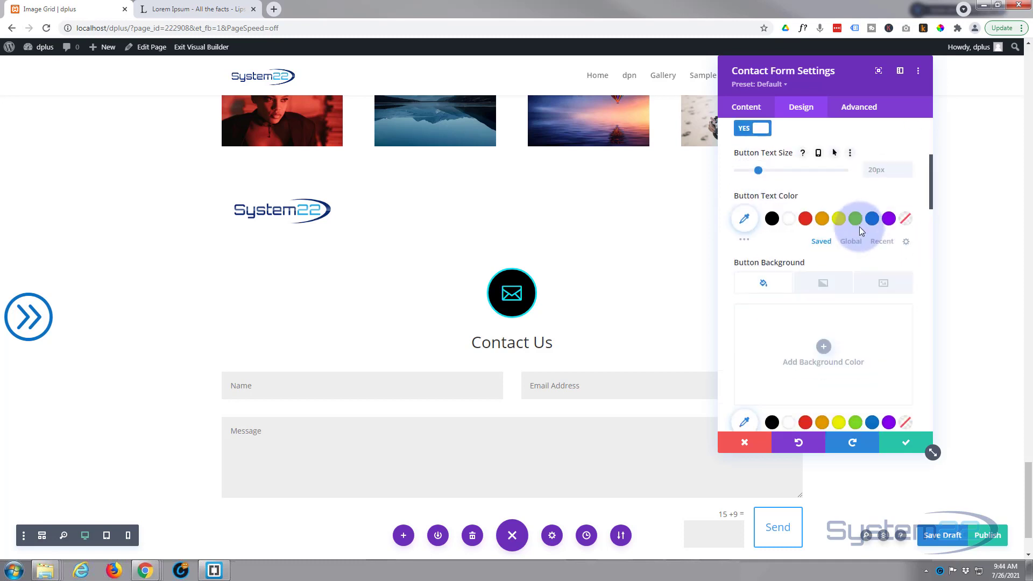
right_click(744, 423)
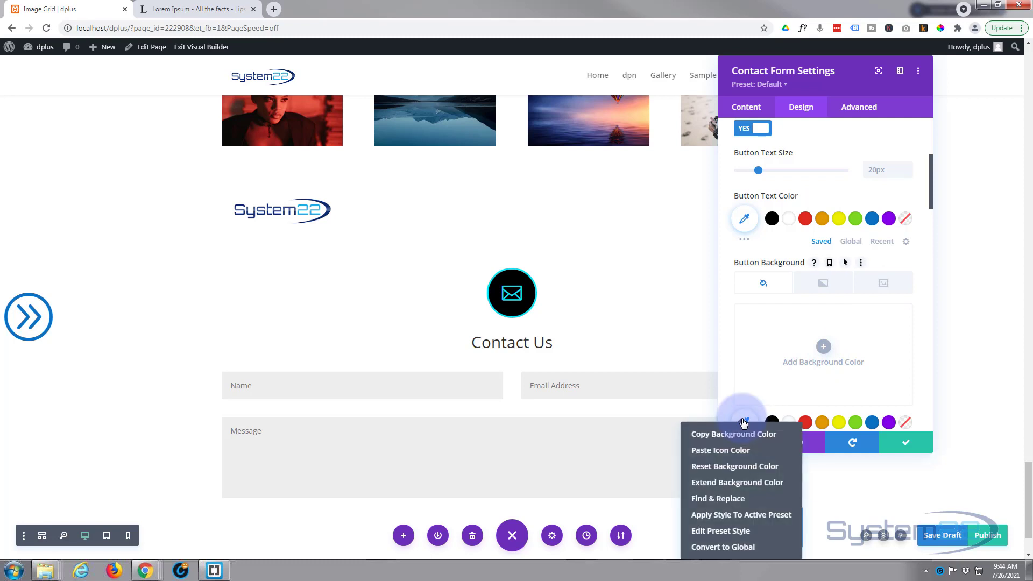
left_click(716, 451)
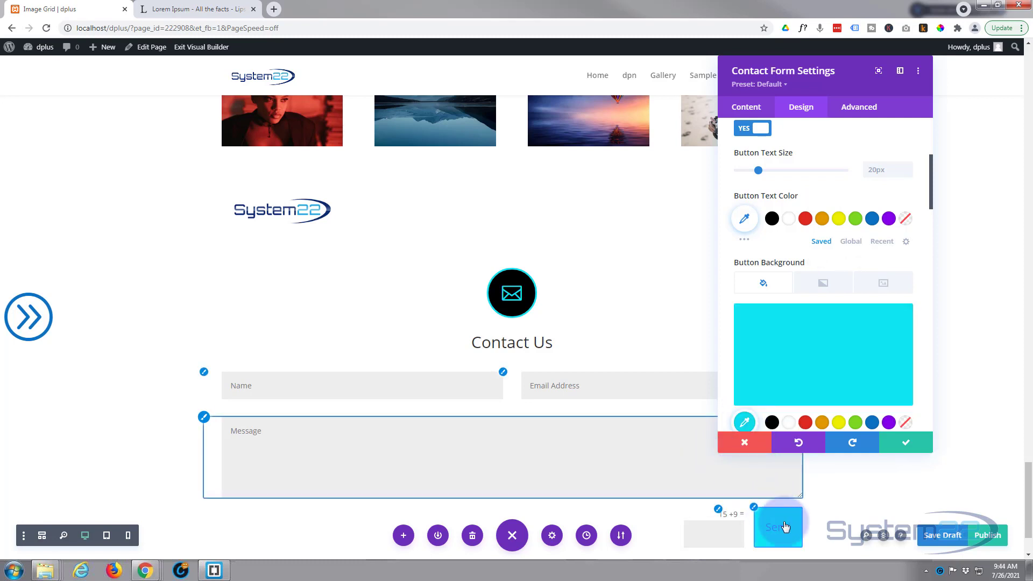
Set the contact form button's border width to 0px.
scroll(805, 321, "down", 3)
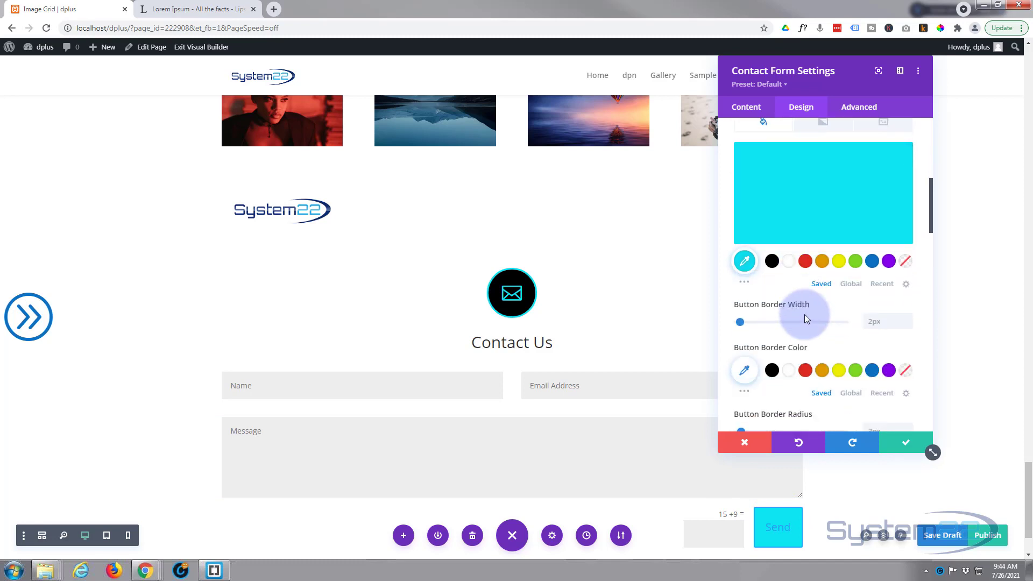
left_click(906, 324)
left_click(906, 325)
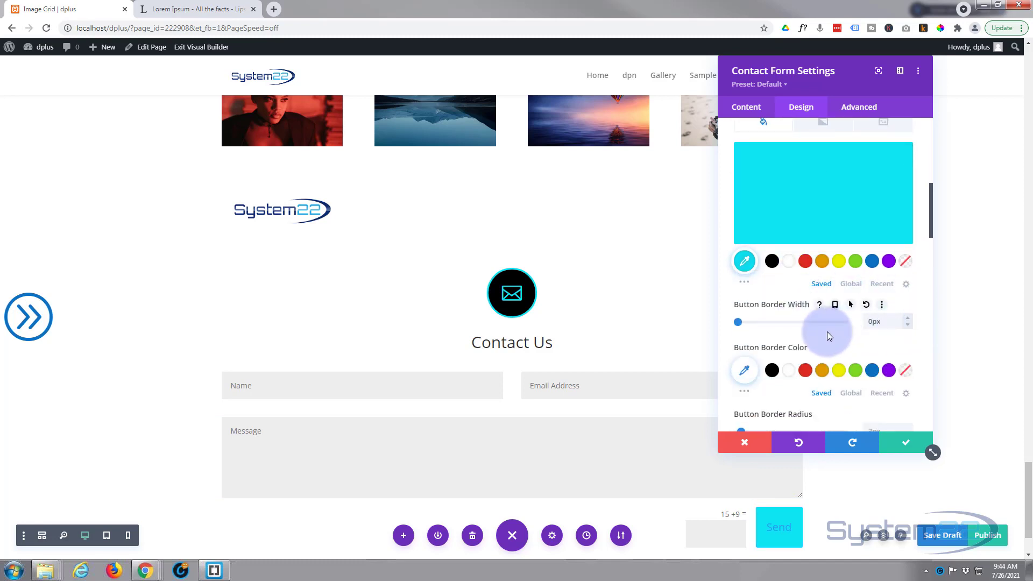
Set the contact form button's text colour to white (#ffffff) and save the module settings.
scroll(827, 333, "up", 2)
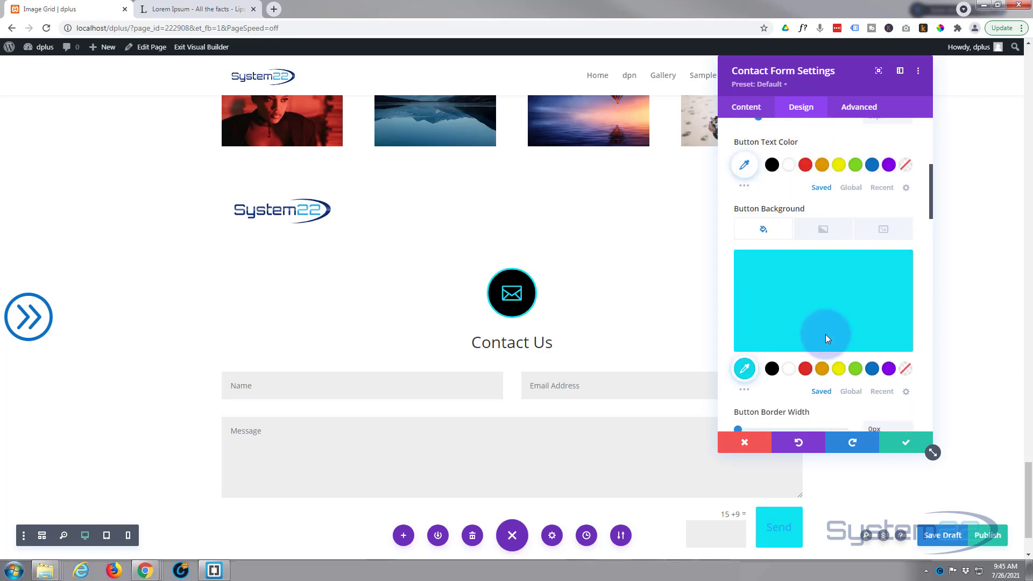
scroll(825, 338, "up", 2)
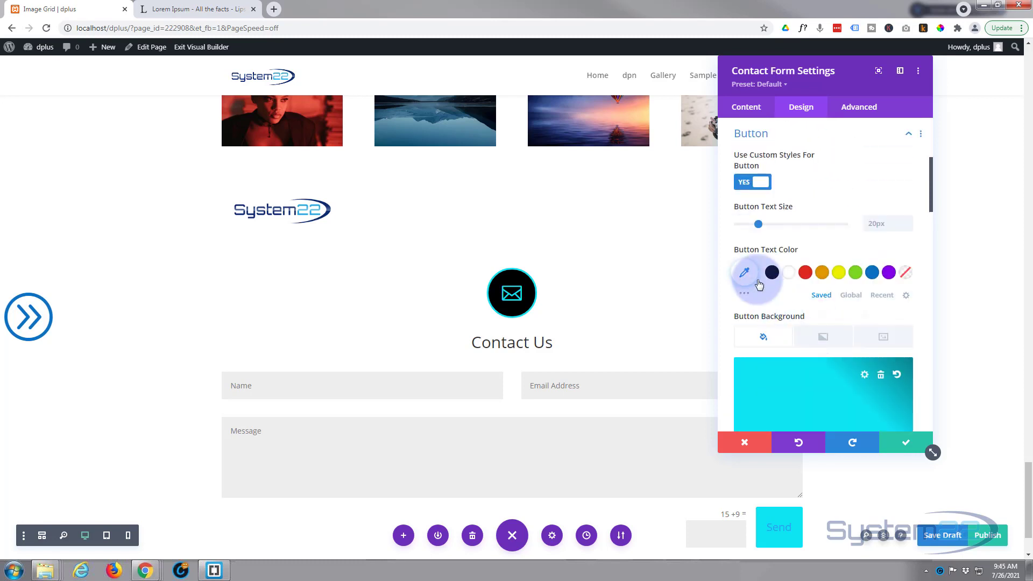
left_click(786, 275)
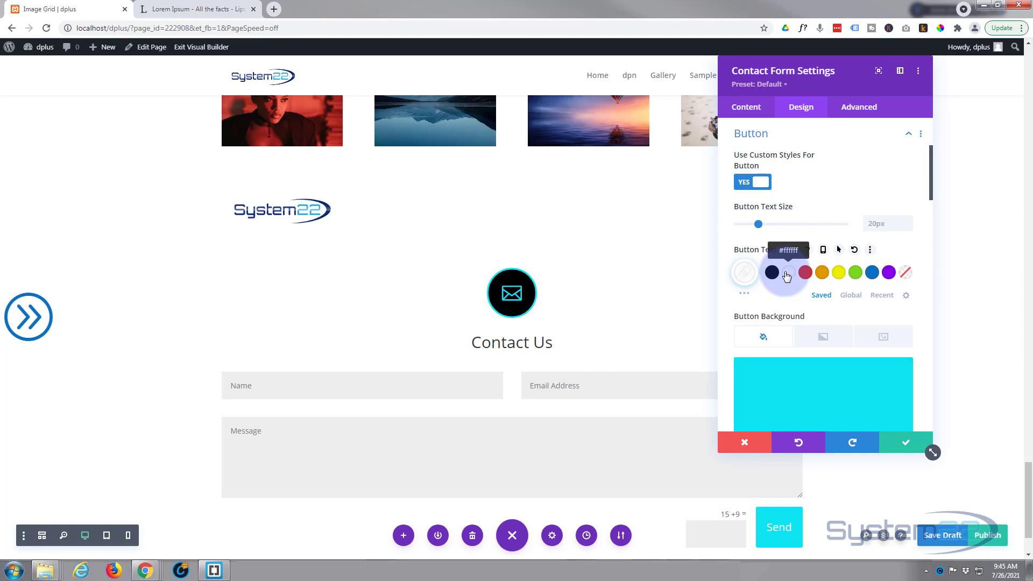
scroll(879, 309, "down", 2)
left_click(881, 315)
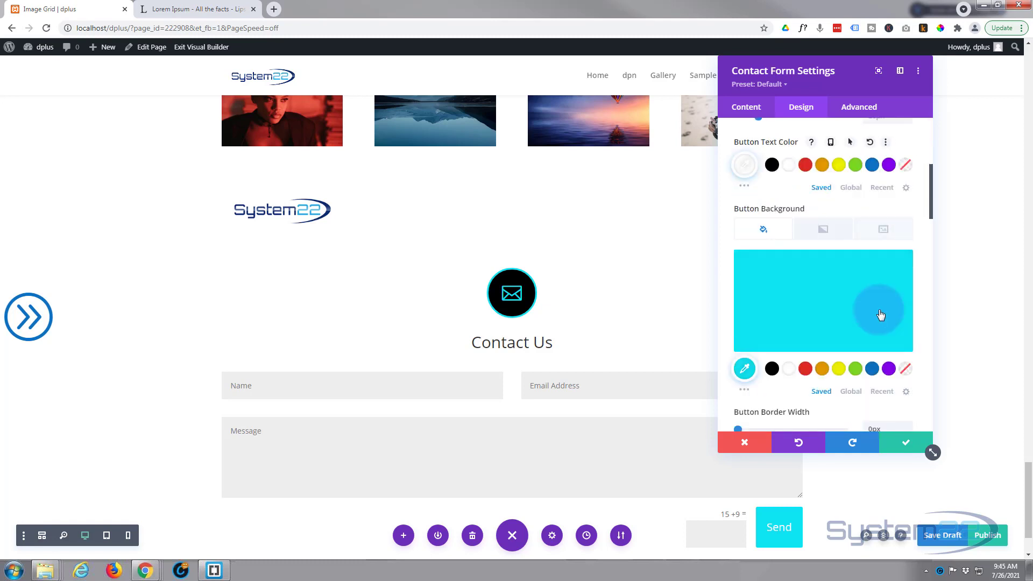
scroll(880, 315, "down", 7)
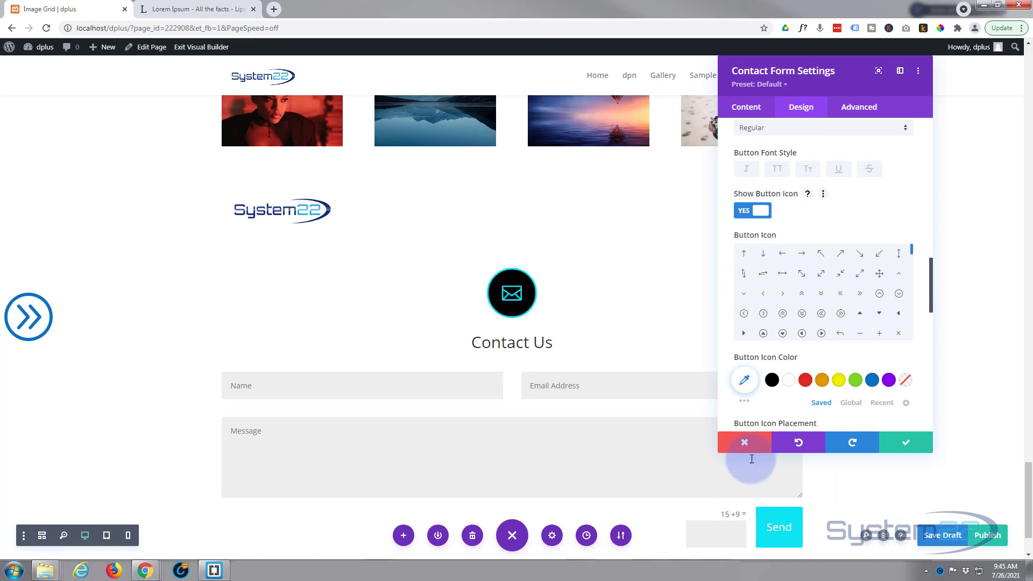
left_click(913, 447)
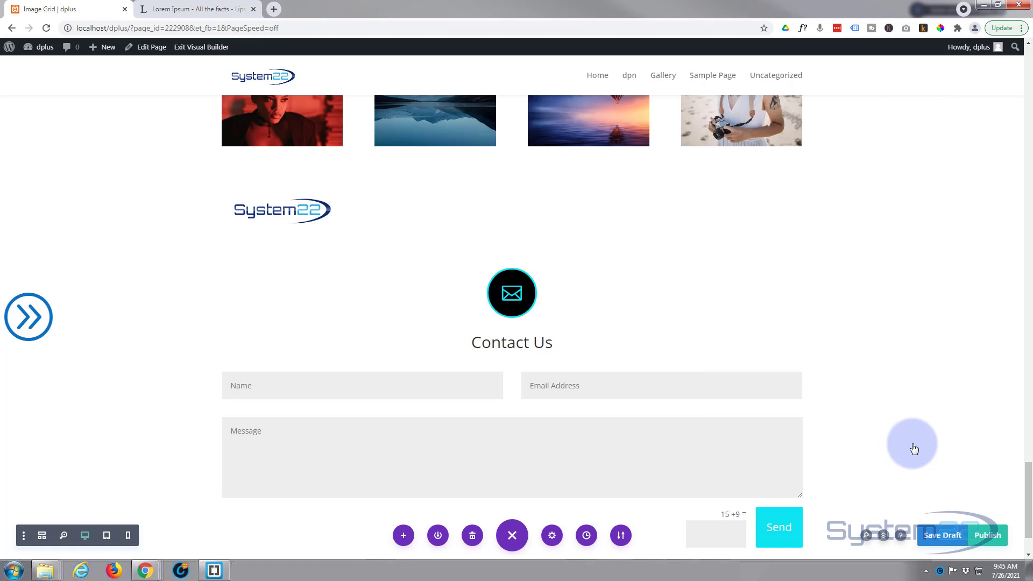
Set the contact row's width and max width to 100% and its row alignment to centre.
mouse_move(263, 274)
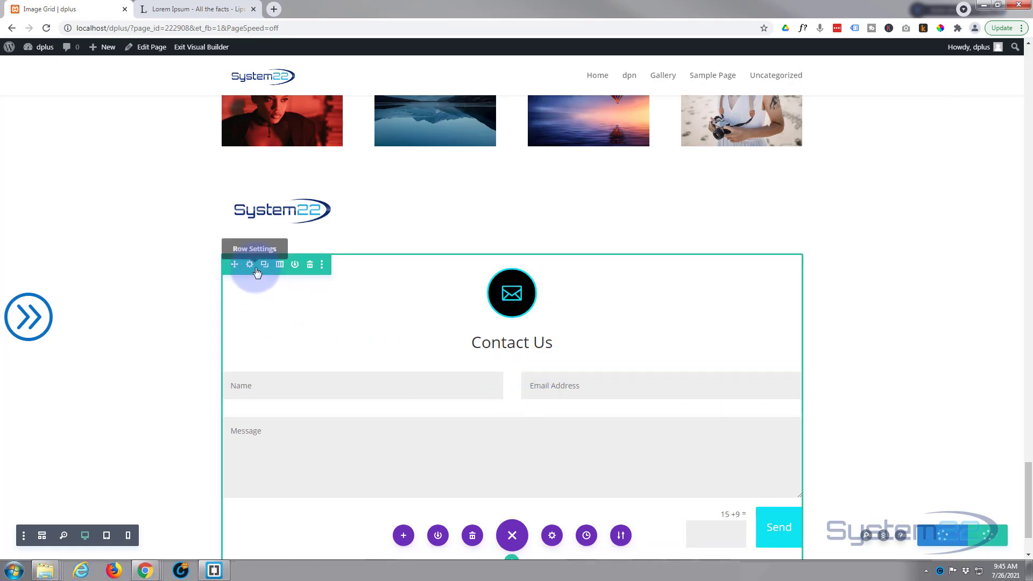
left_click(250, 265)
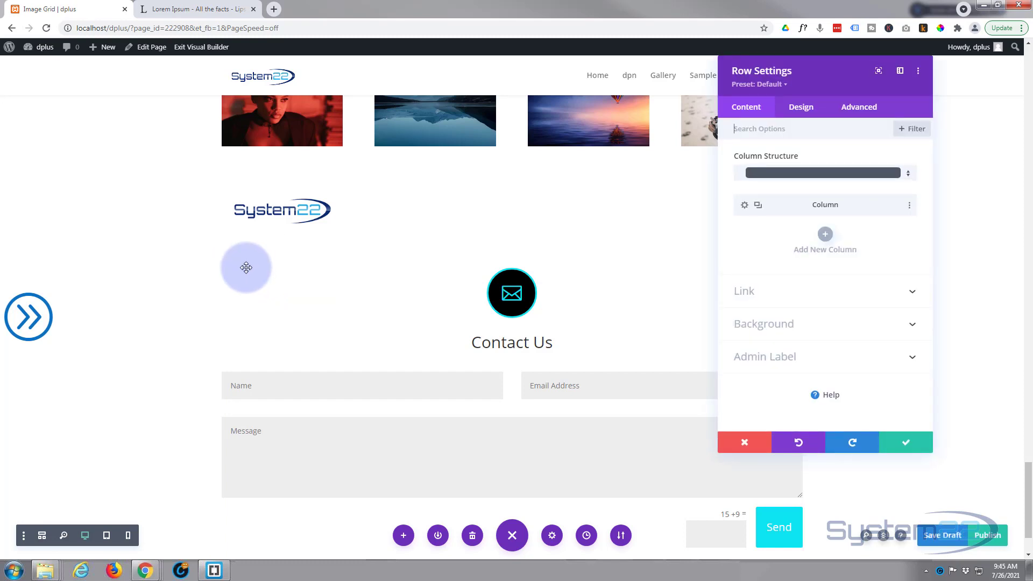
left_click(807, 108)
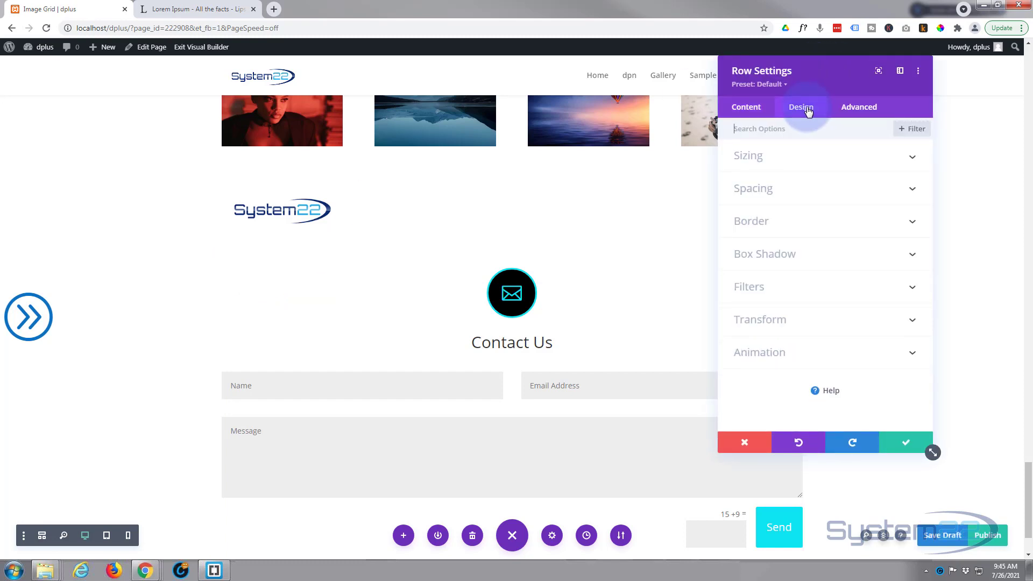
left_click(815, 168)
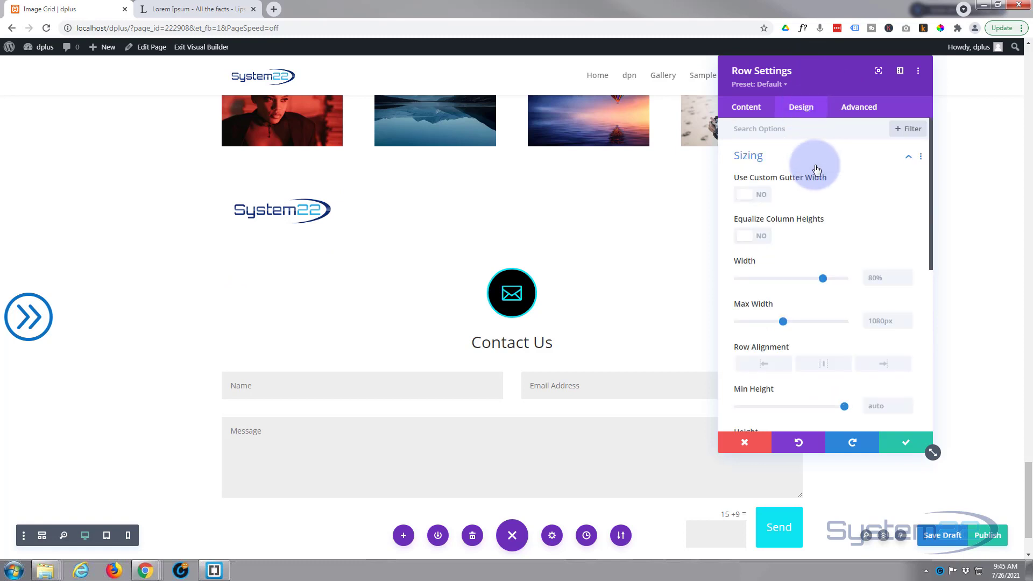
left_click_drag(822, 279, 845, 282)
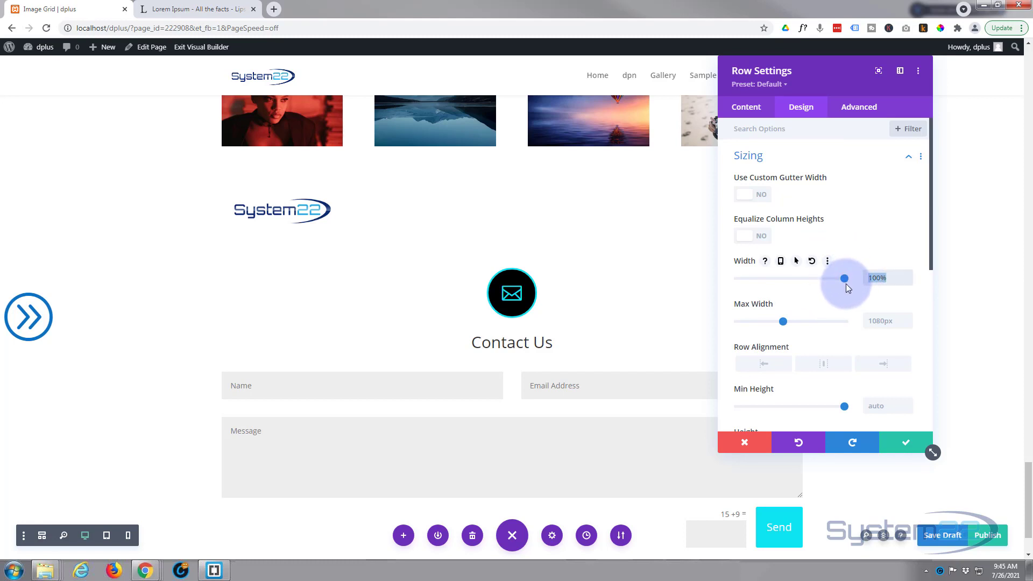
double_click(874, 322)
type("100%")
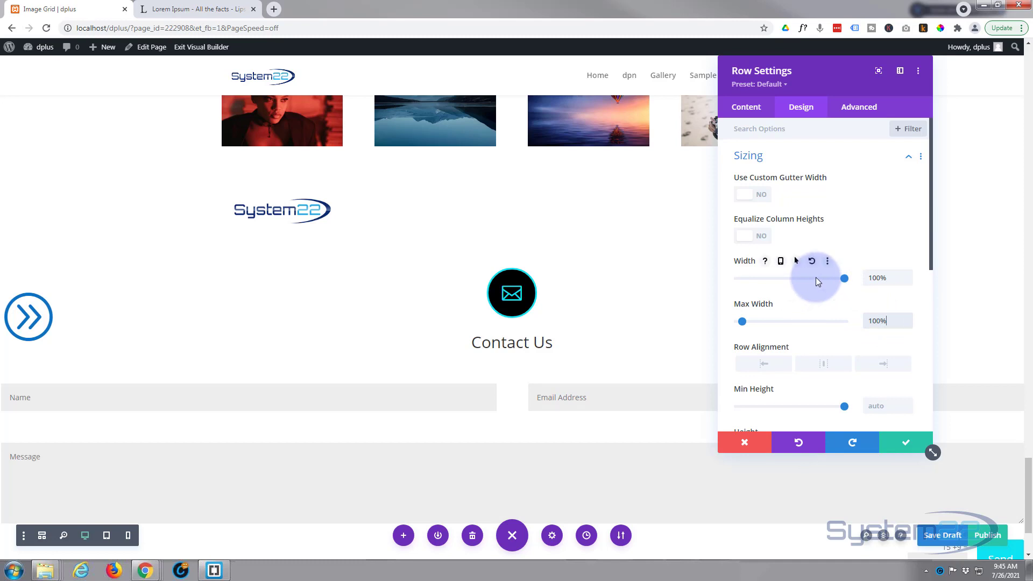
scroll(815, 277, "down", 1)
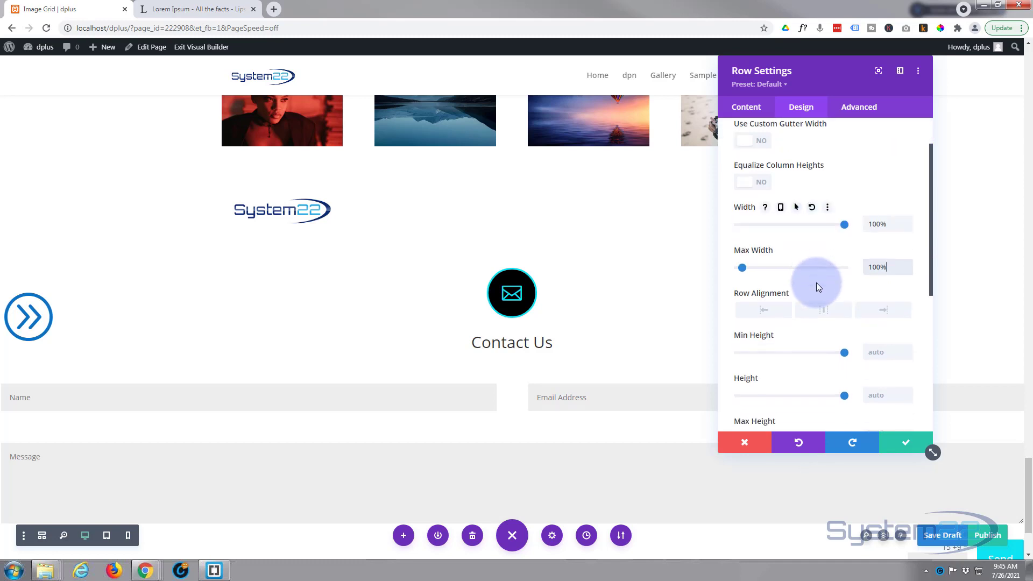
left_click(822, 312)
scroll(796, 242, "up", 2)
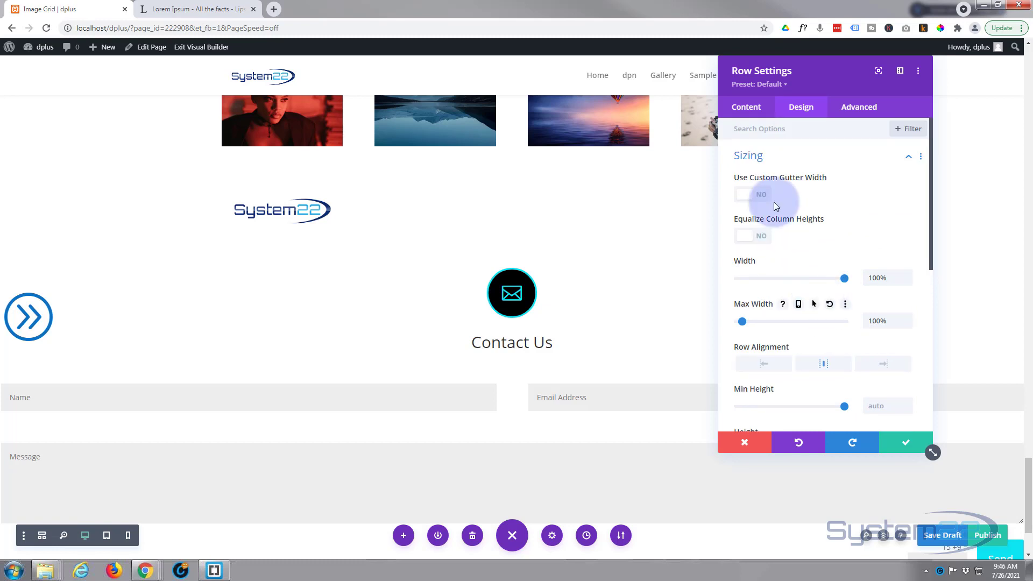
Enable hover options for the contact row's padding and switch to the hover values.
left_click(789, 163)
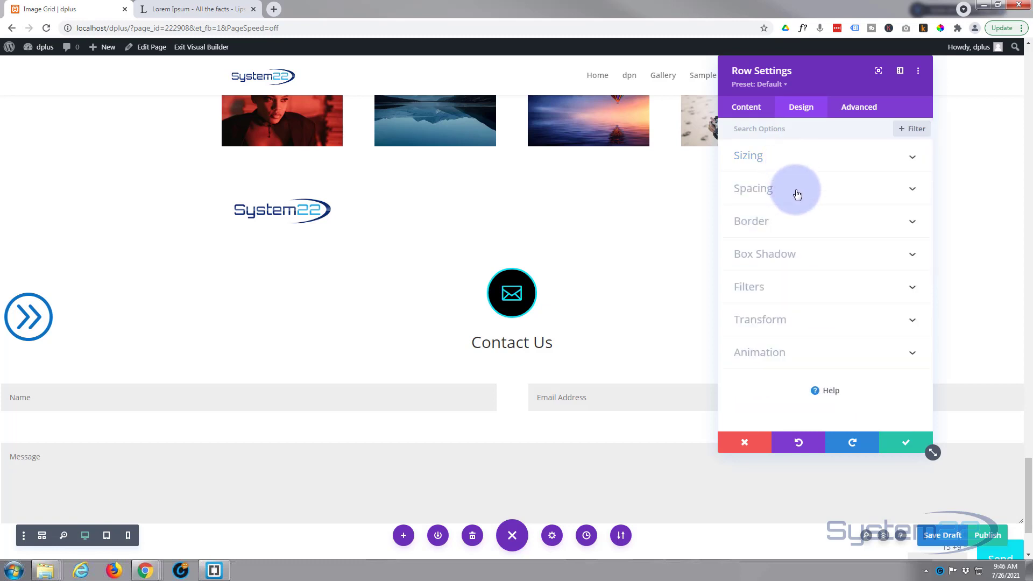
left_click(796, 189)
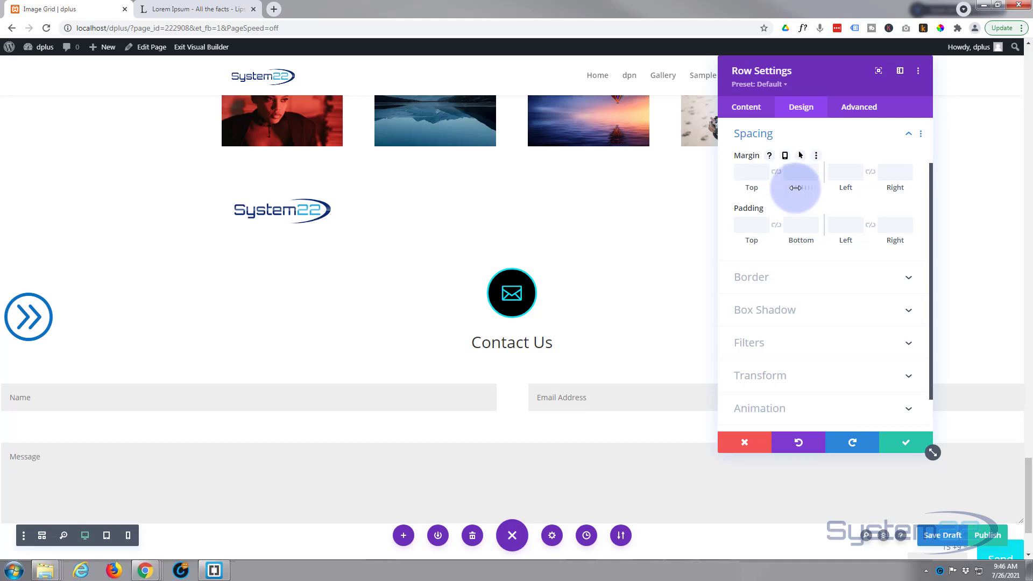
left_click(747, 225)
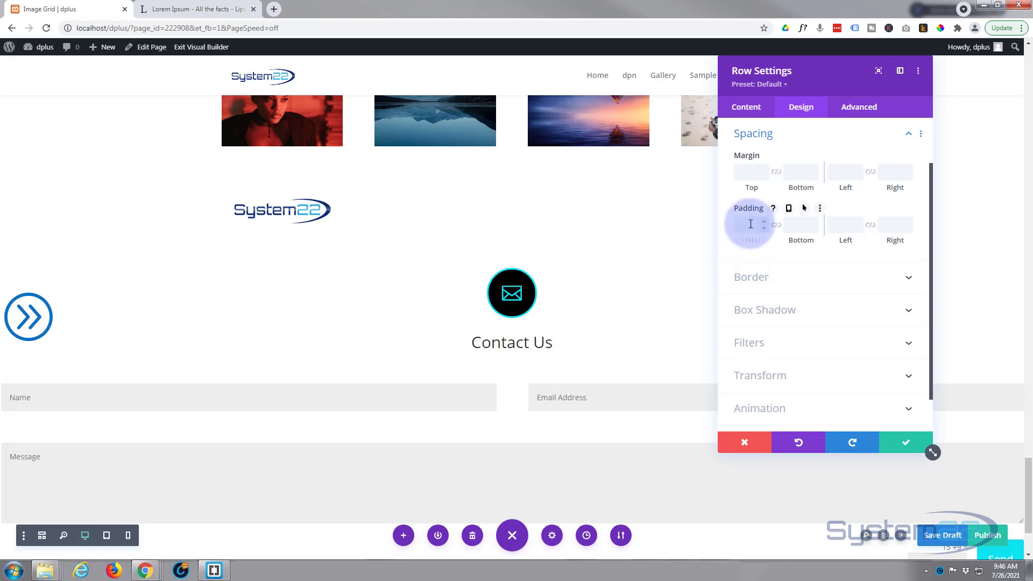
left_click(744, 211)
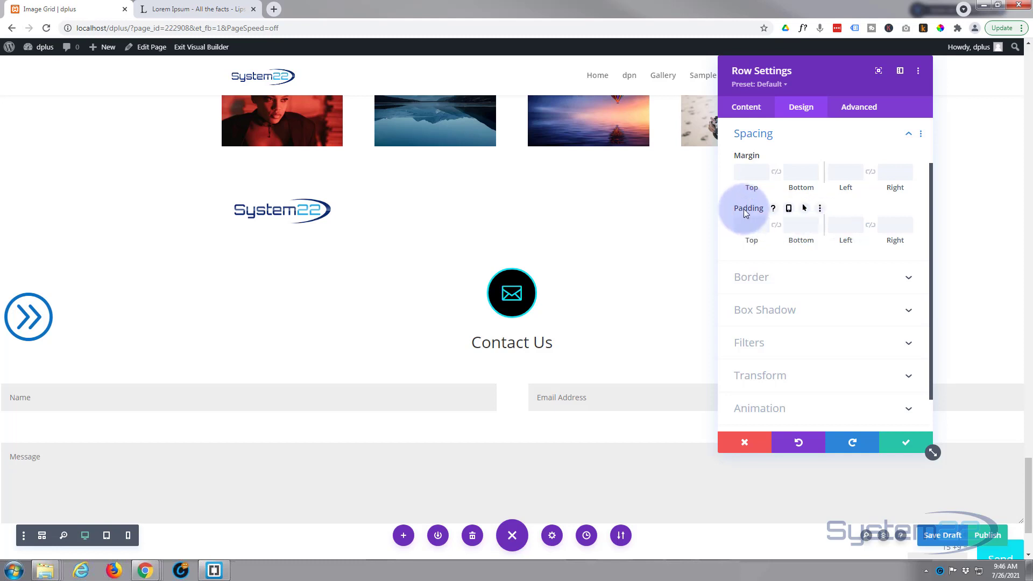
left_click(789, 208)
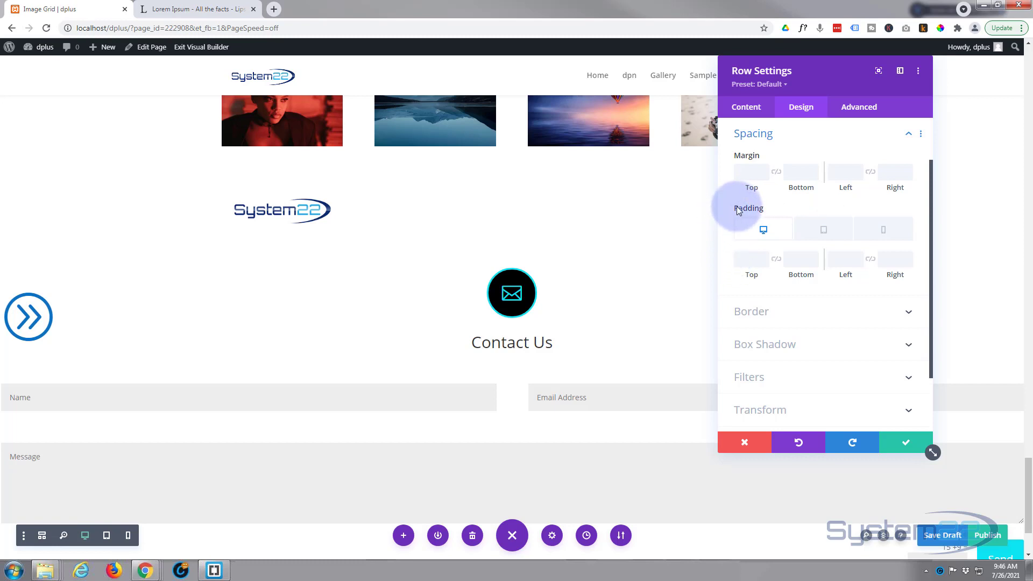
mouse_move(759, 211)
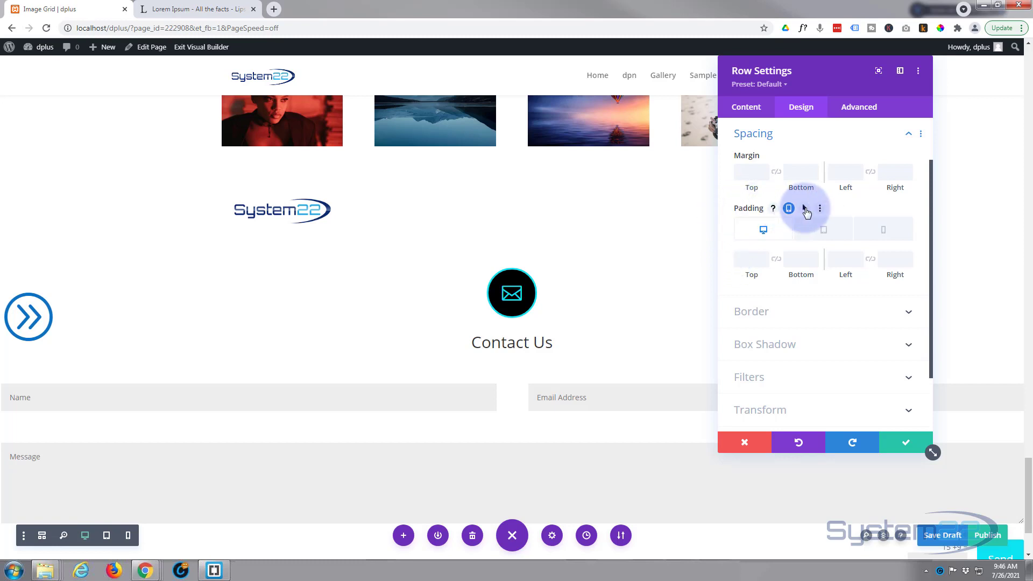
left_click(806, 209)
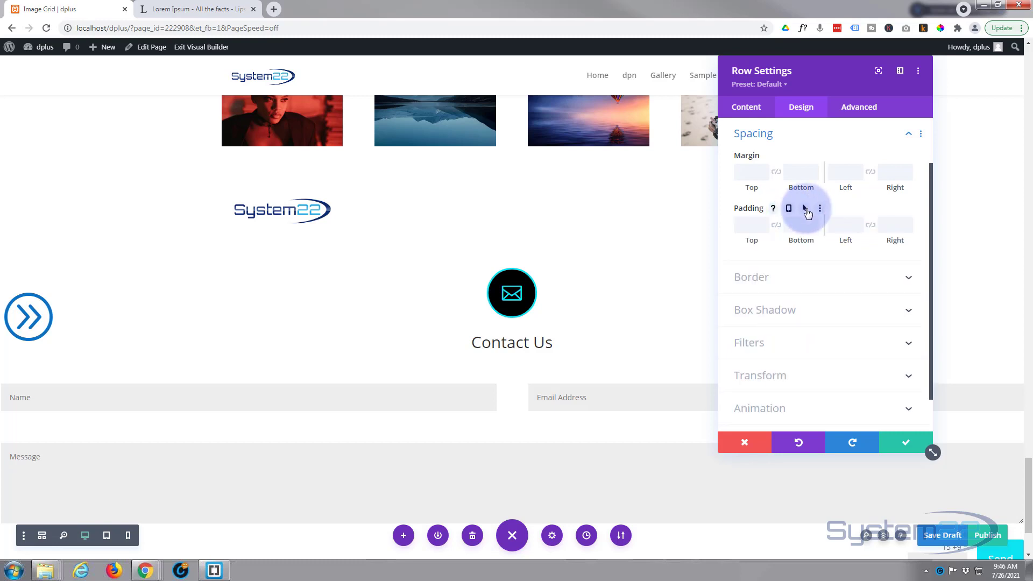
left_click(805, 210)
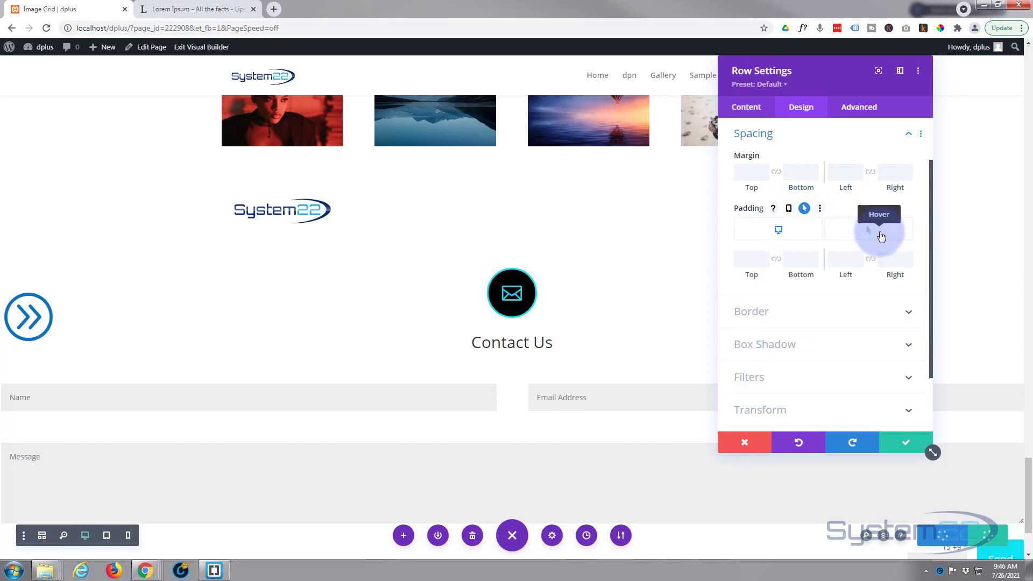
left_click(776, 232)
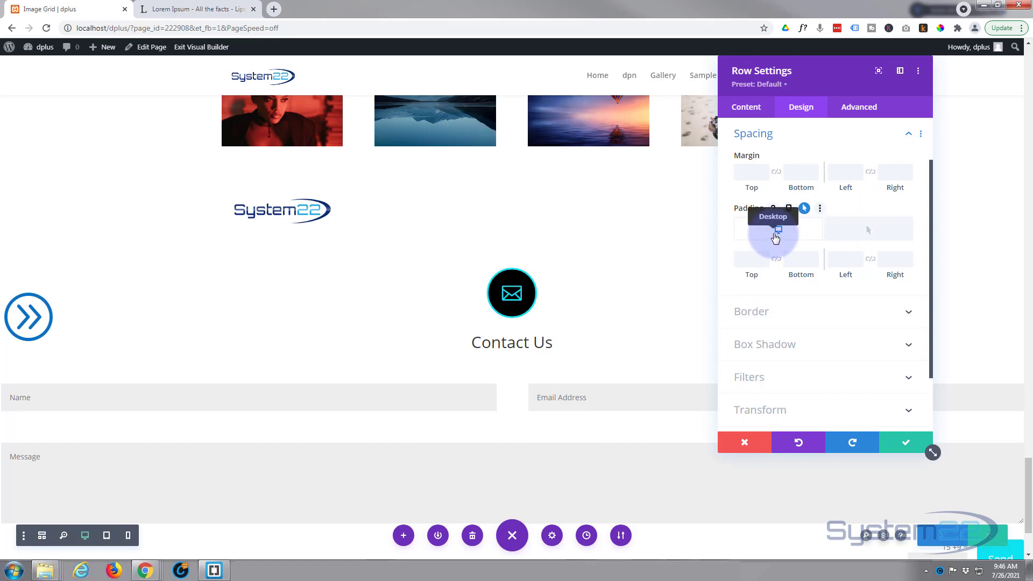
left_click(859, 233)
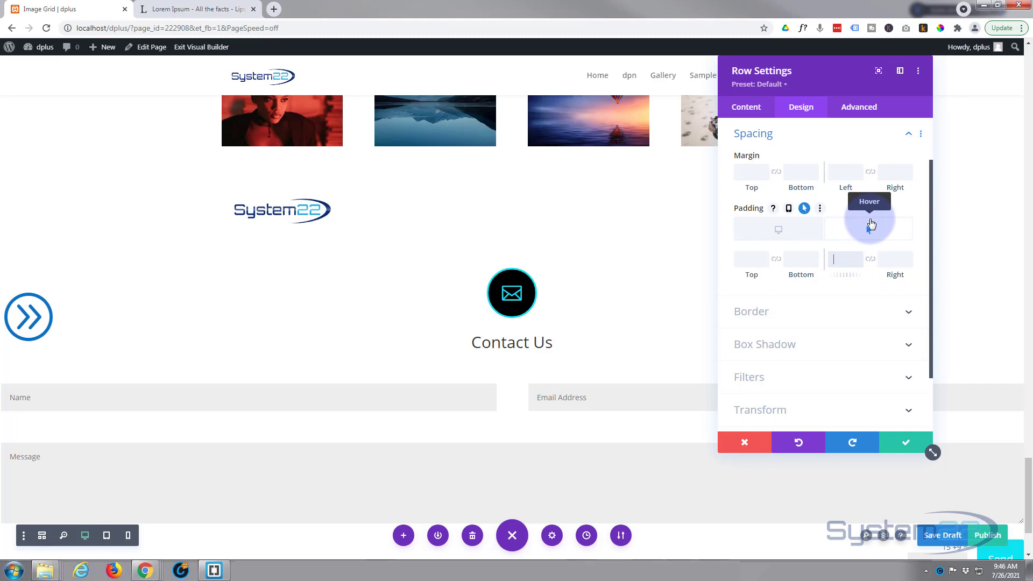
Link the row's left and right hover padding and set both to 20%.
type("%")
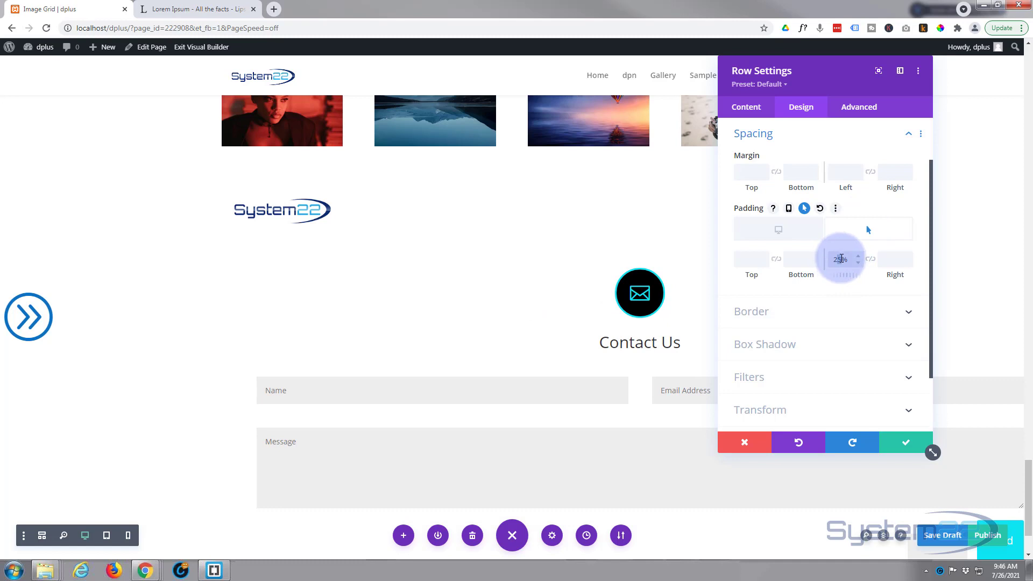
left_click_drag(842, 259, 872, 262)
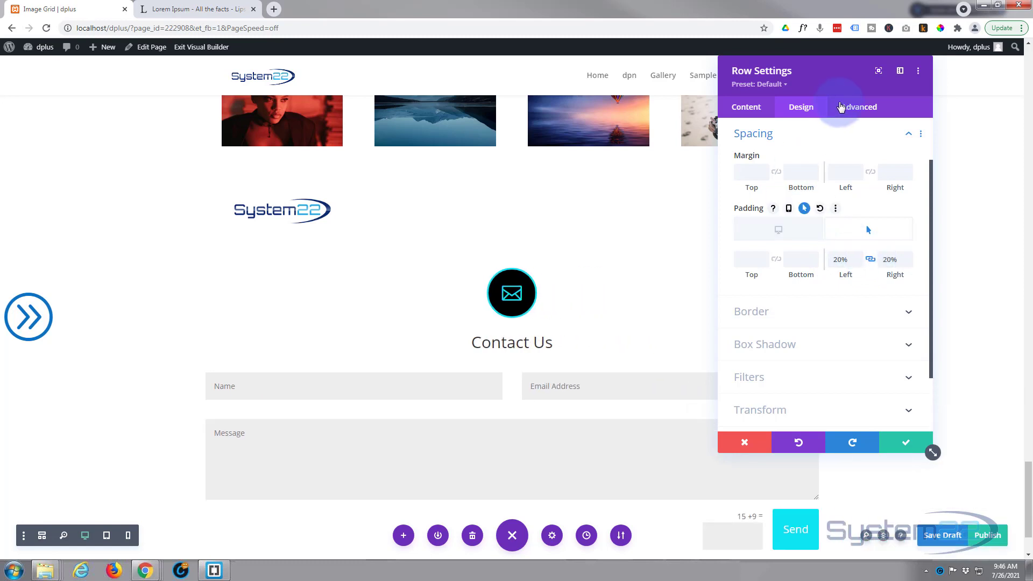
mouse_move(843, 80)
left_mouse_down()
mouse_move(912, 197)
mouse_move(921, 149)
mouse_move(855, 92)
left_mouse_up()
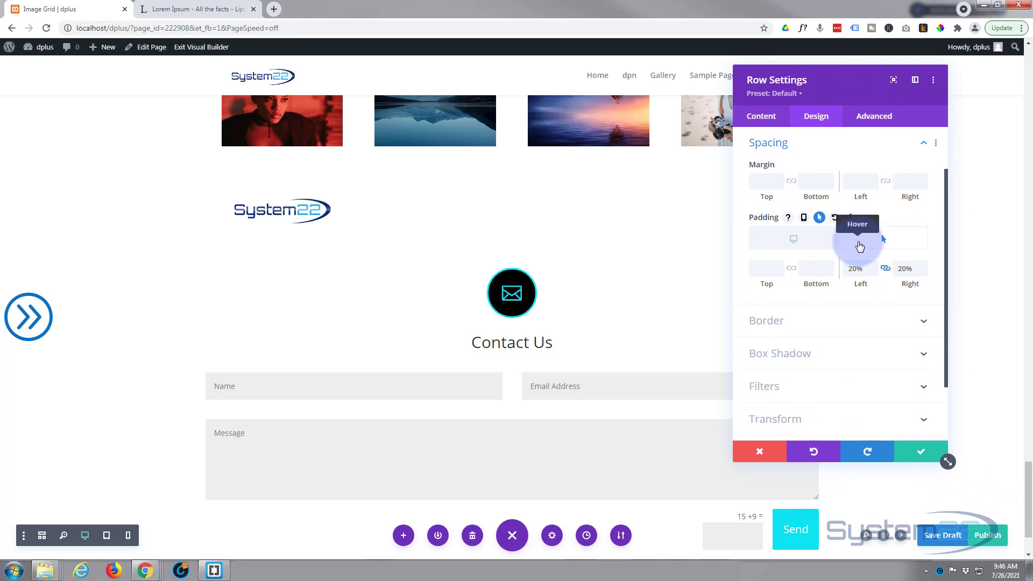
Enable hover options for the contact row's width and set its desktop width to 120px.
left_click(797, 245)
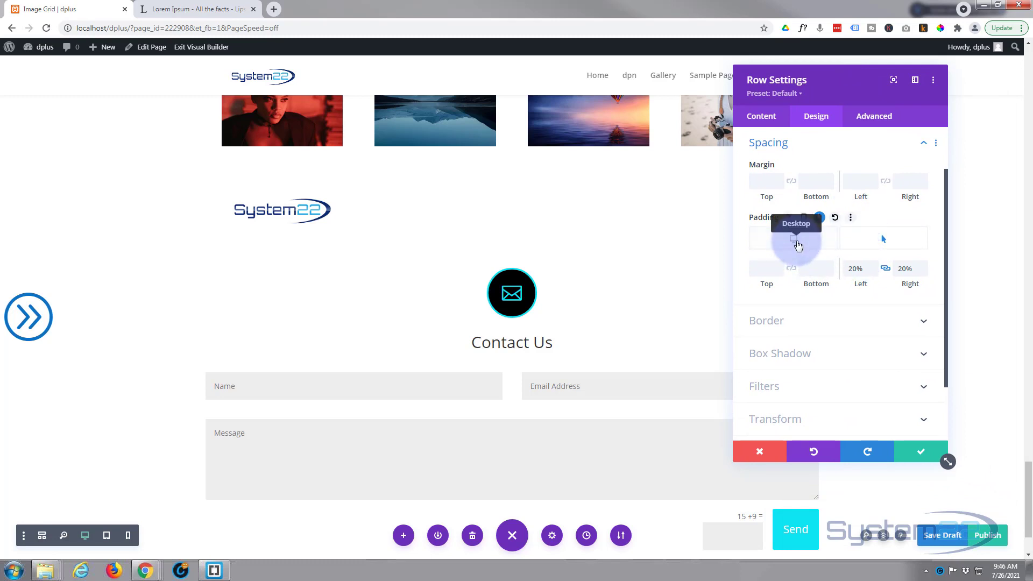
left_click(797, 246)
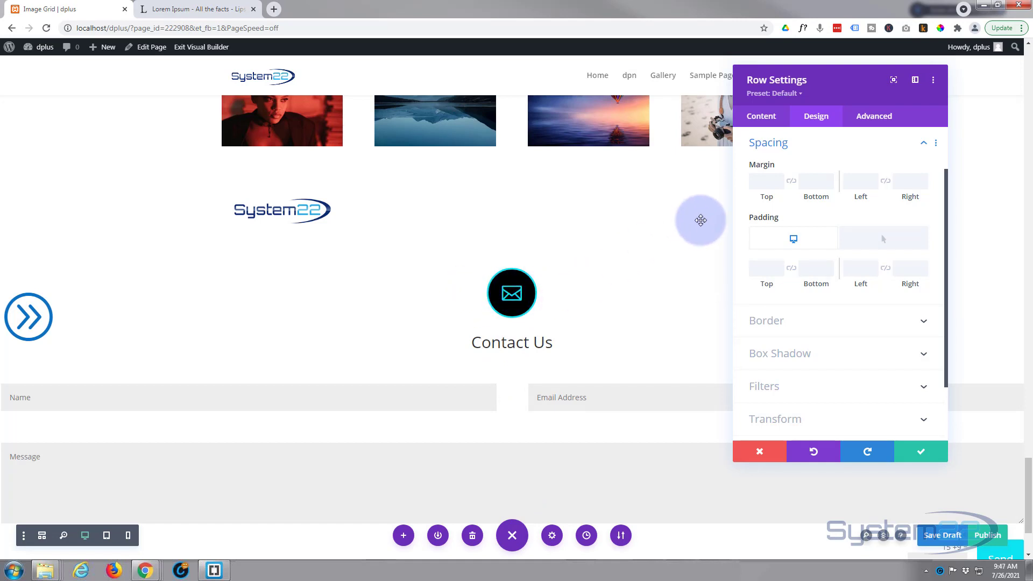
left_click(815, 150)
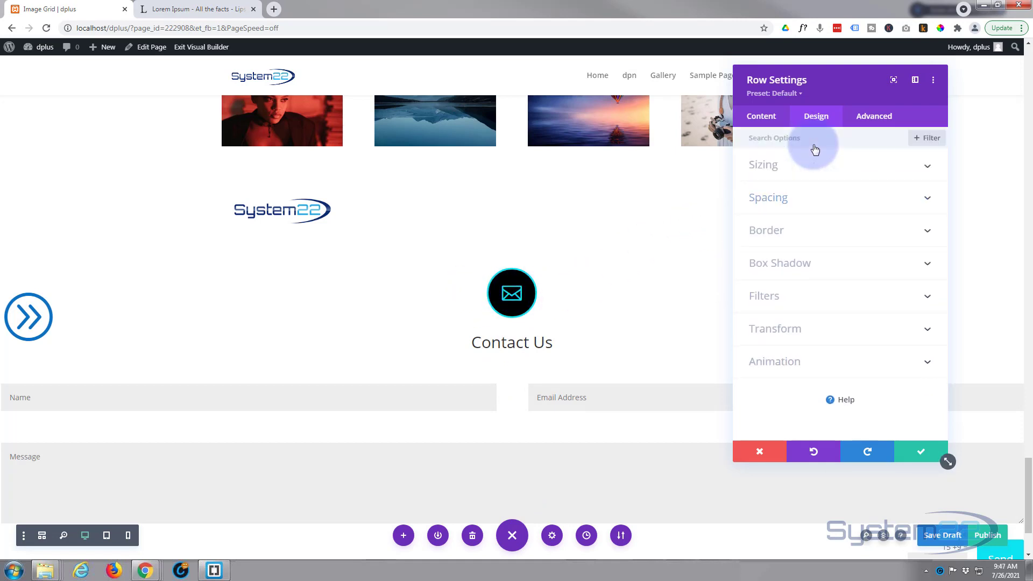
left_click(828, 167)
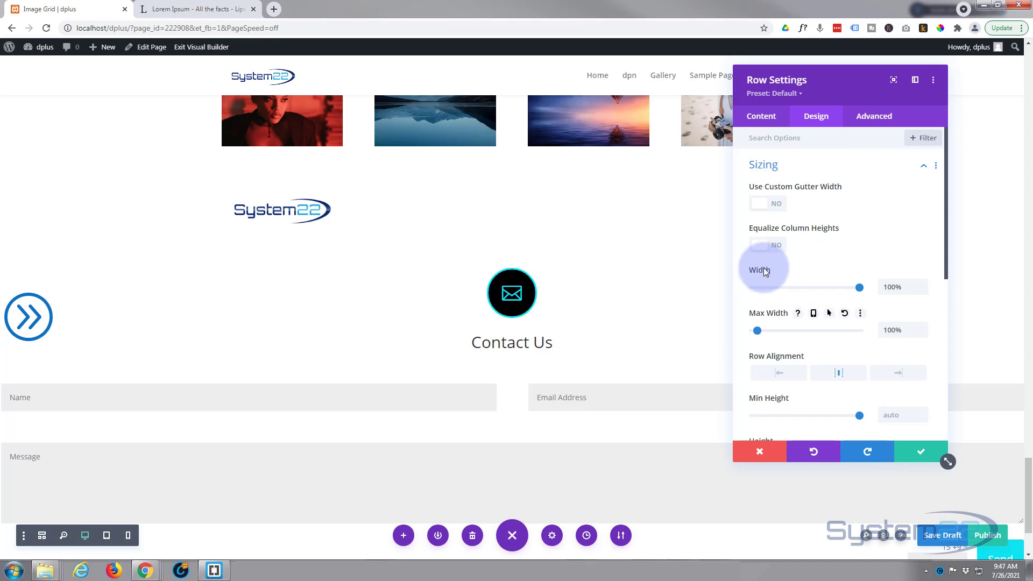
mouse_move(763, 271)
left_click(811, 270)
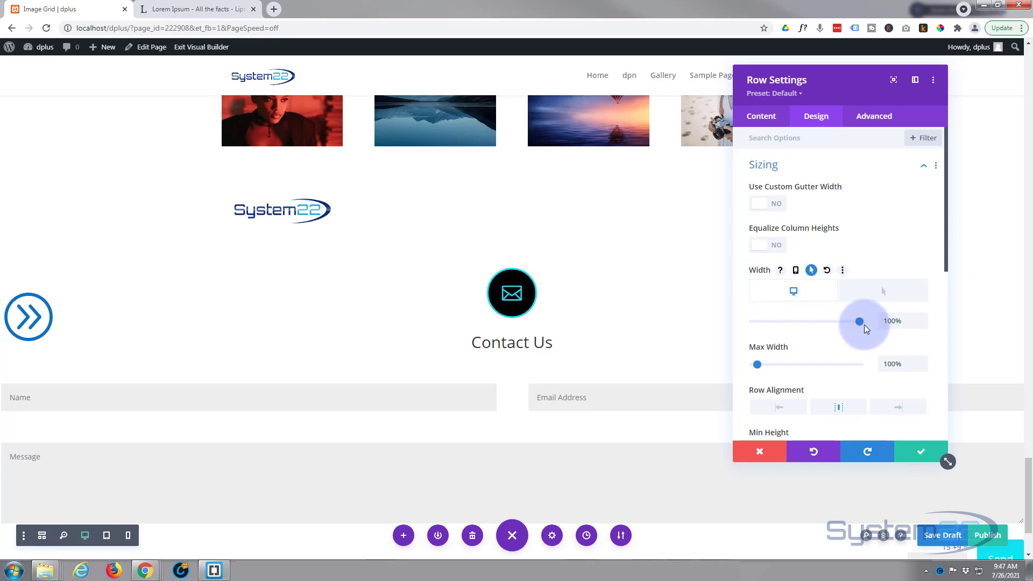
left_click(880, 321)
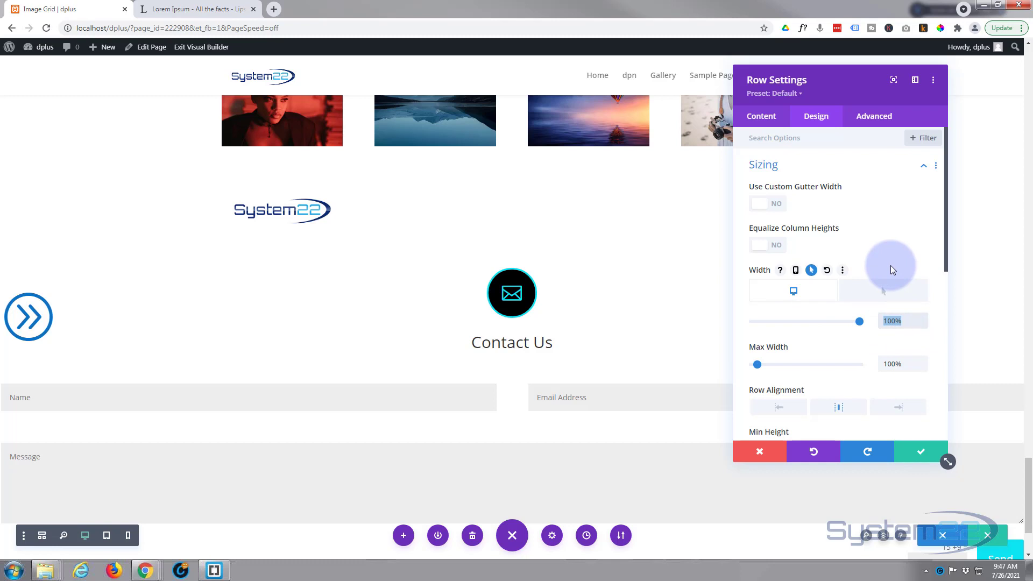
type("120%")
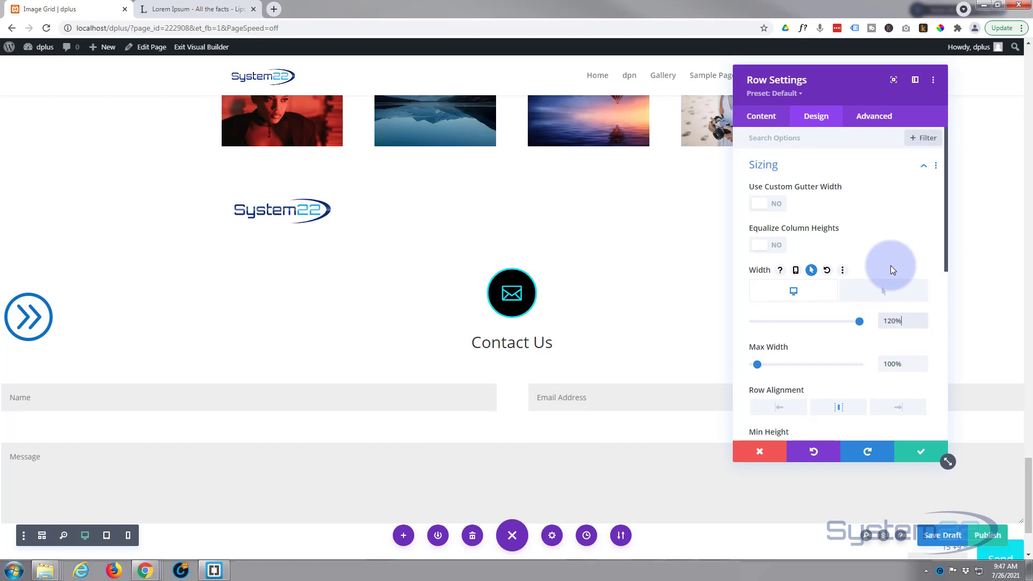
key("BackSpace")
type("px")
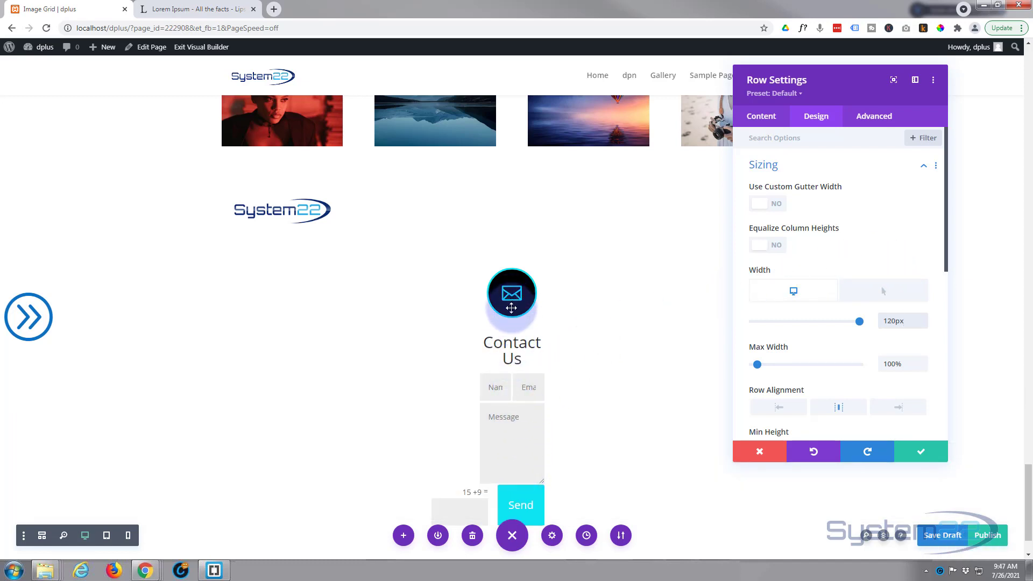
left_click_drag(511, 307, 655, 299)
Enable hover options for the row's height and copy the 120px width value into the desktop height.
left_click_drag(905, 320, 887, 381)
key("ctrl+c")
scroll(887, 366, "down", 3)
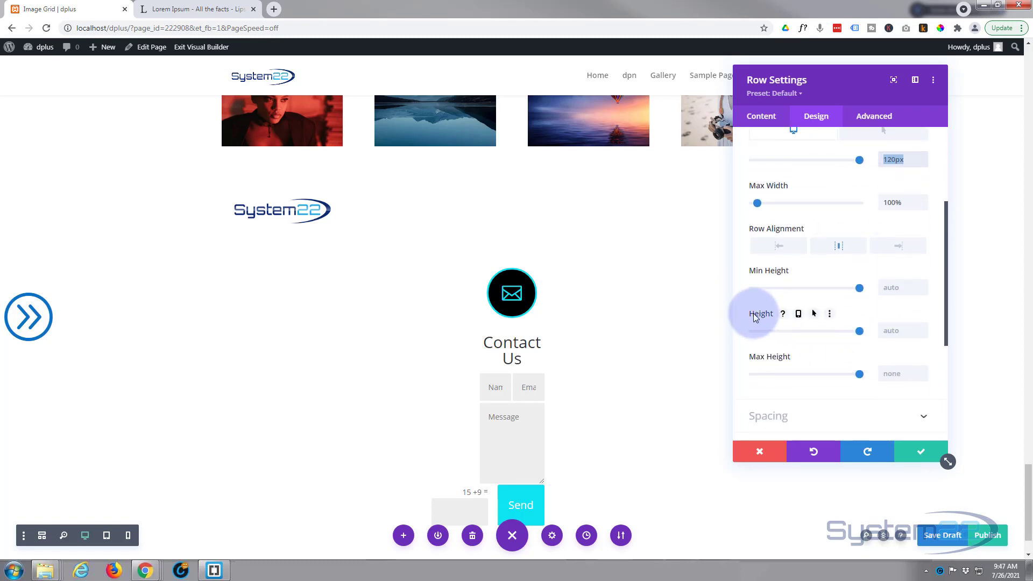
left_click(813, 314)
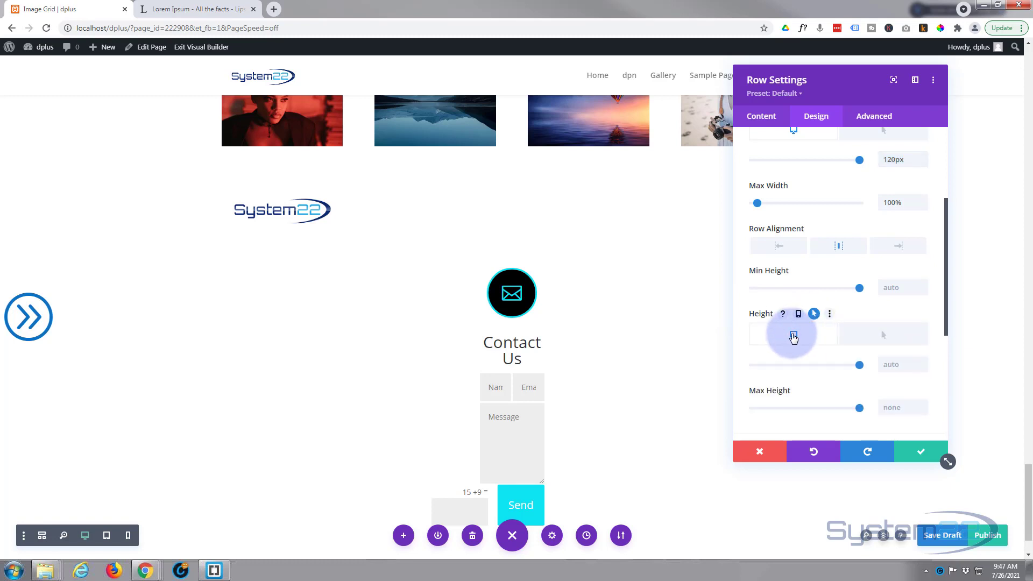
left_click(888, 364)
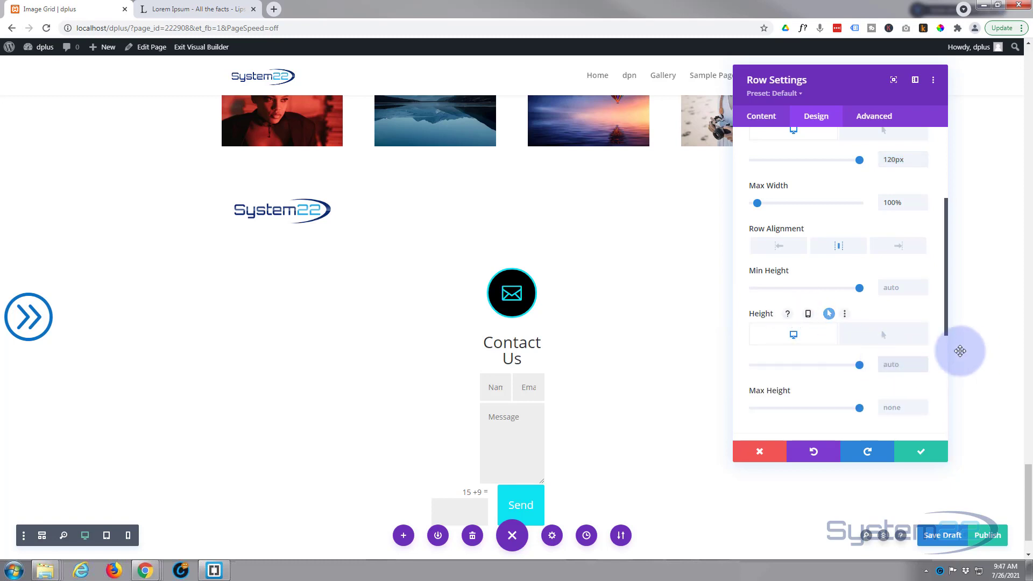
key("ctrl+v")
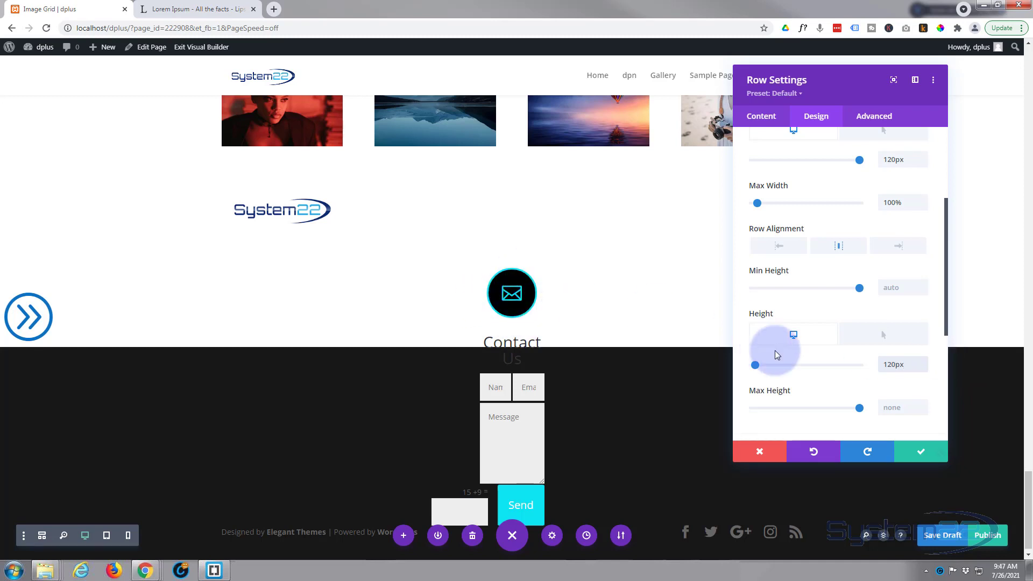
Reduce the row's desktop height to 100px.
left_click_drag(906, 362, 886, 361)
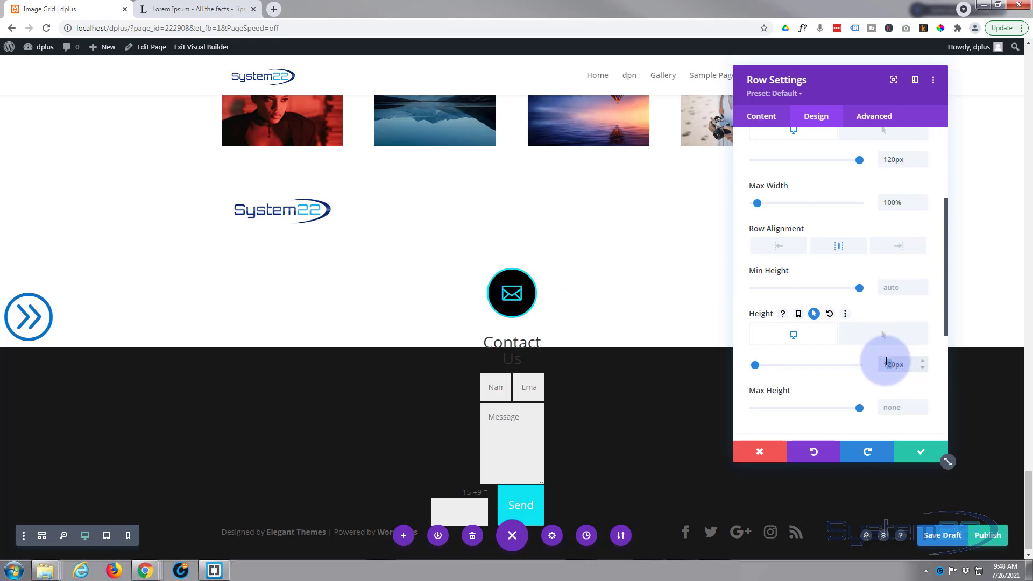
key("BackSpace")
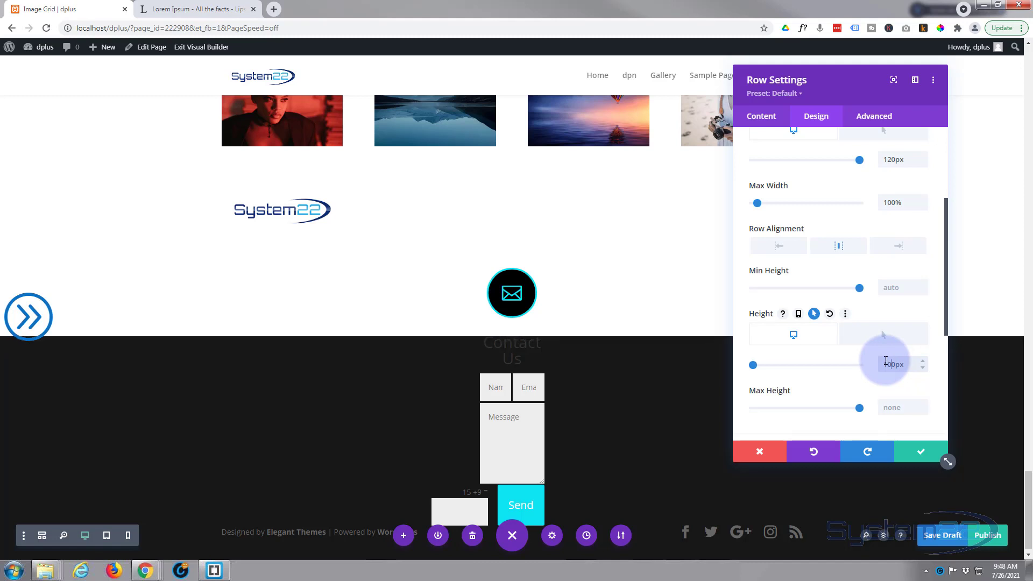
type("100")
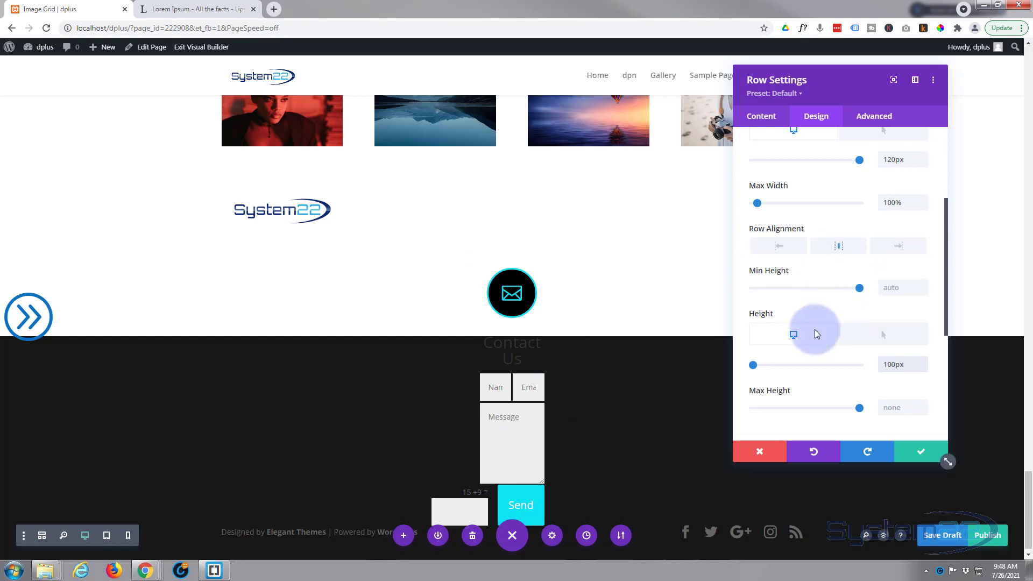
Set the row's hover height to auto and return to the desktop sizing values.
left_click(886, 338)
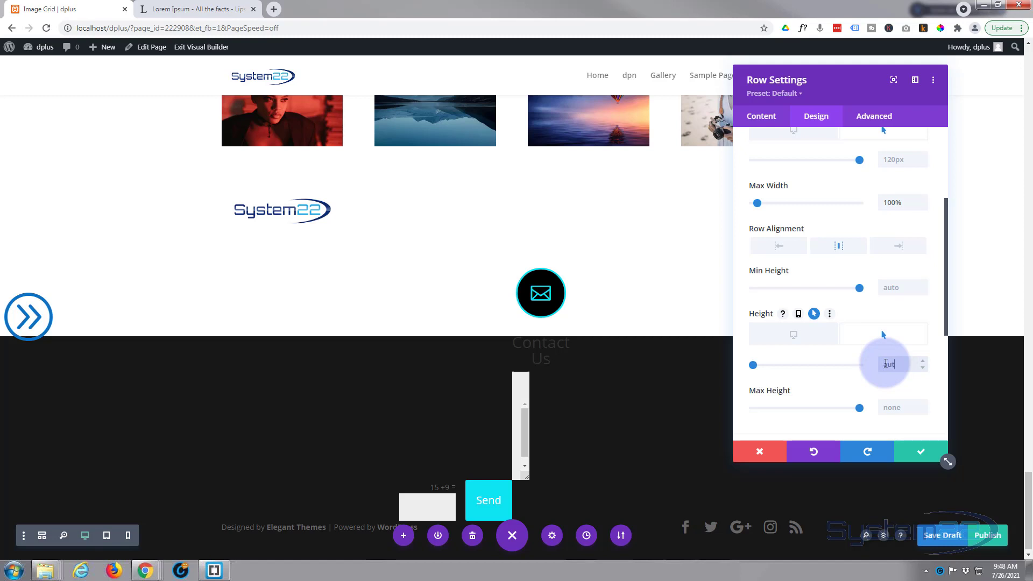
left_click(885, 364)
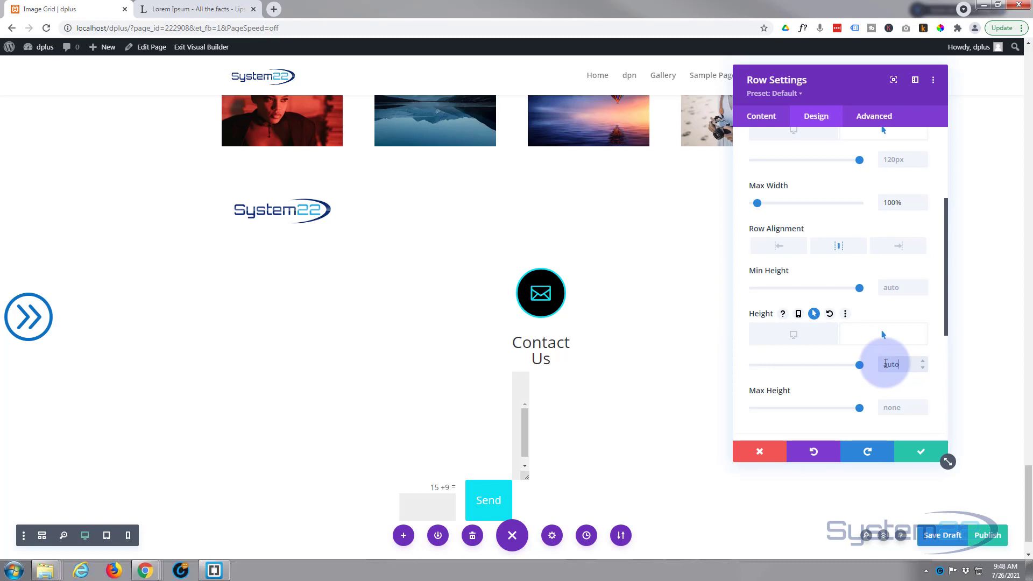
scroll(864, 362, "up", 3)
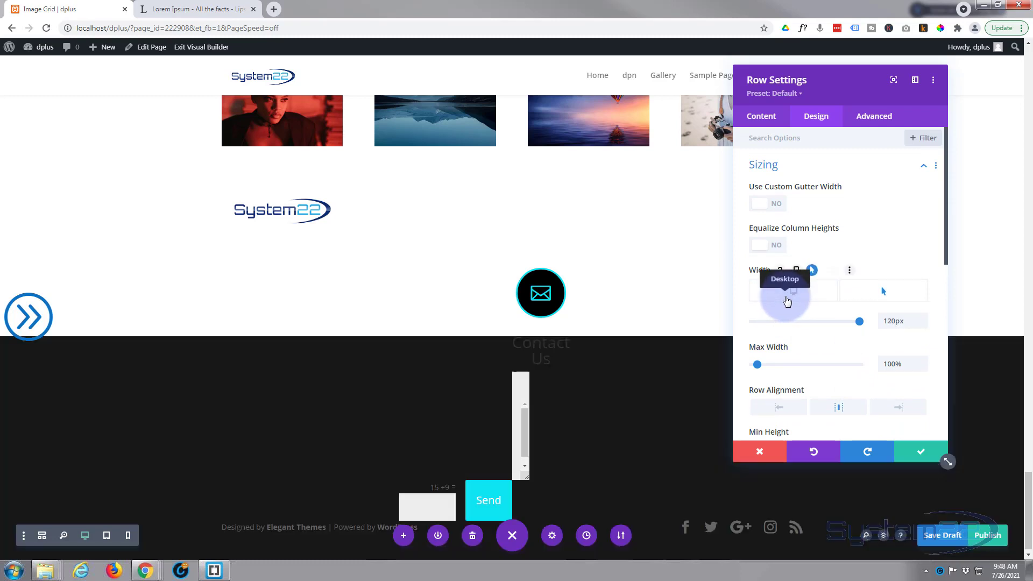
left_click(786, 300)
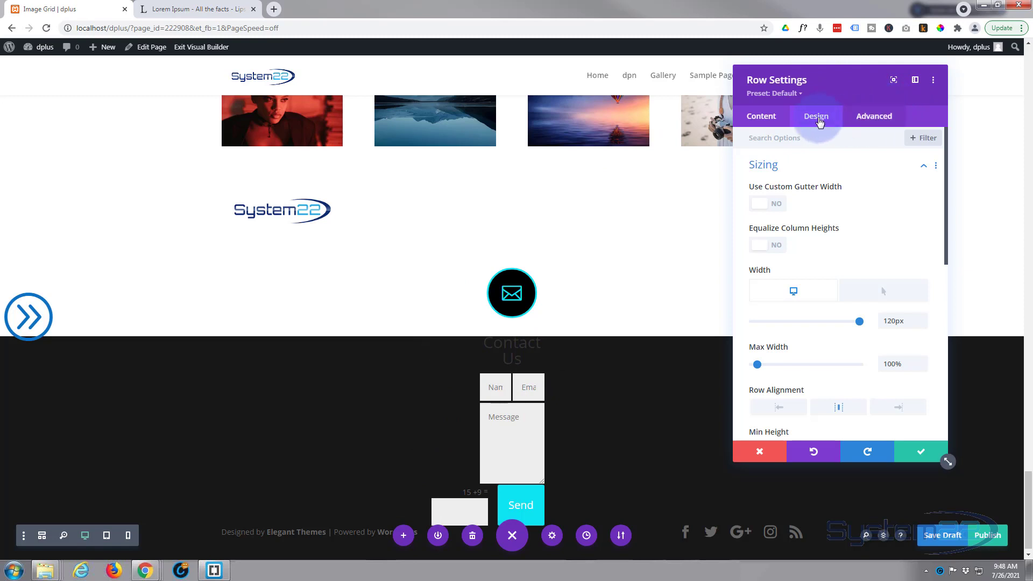
Set the contact row's horizontal and vertical overflow to Hidden.
left_click(878, 121)
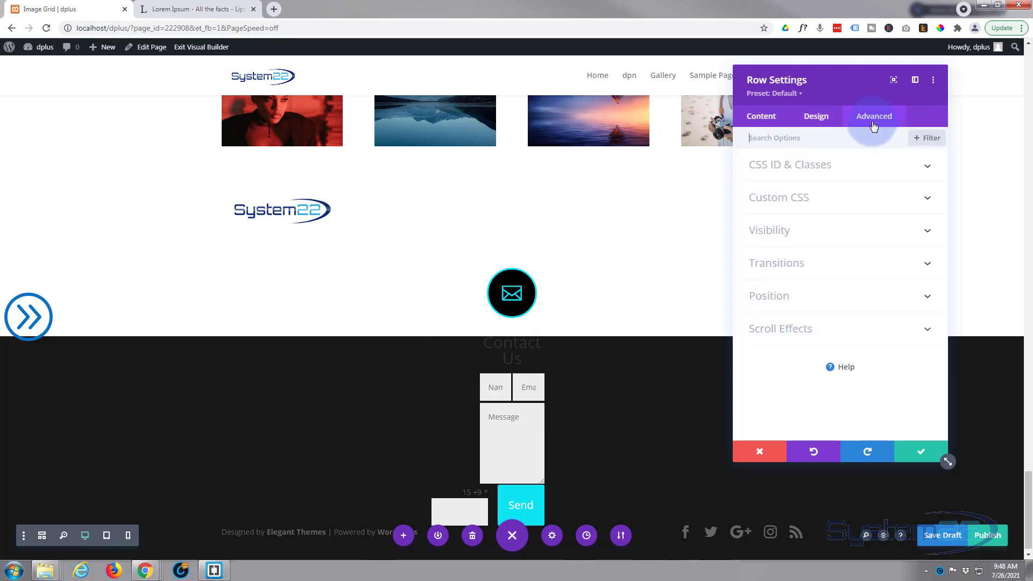
left_click(854, 235)
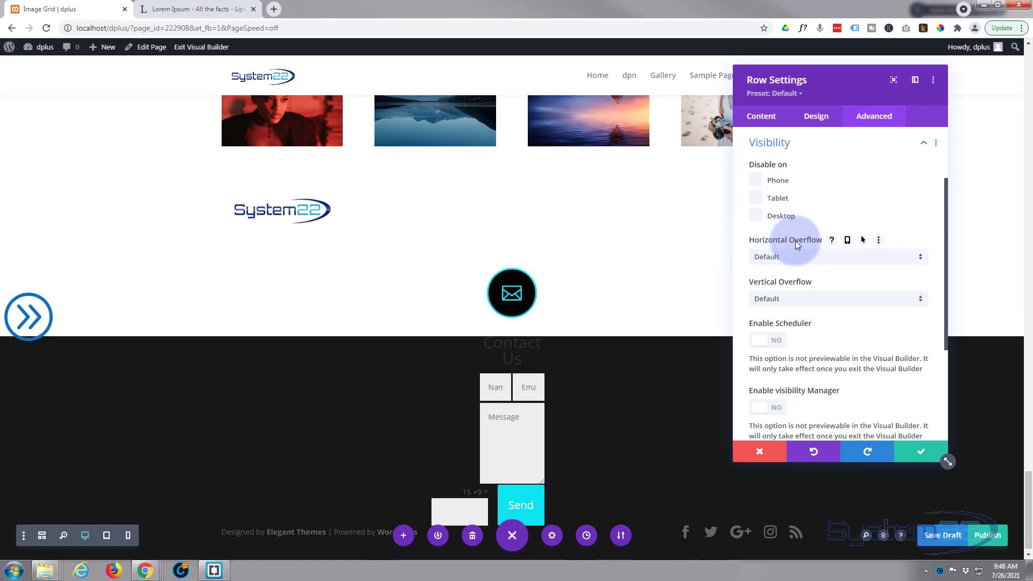
left_click(852, 264)
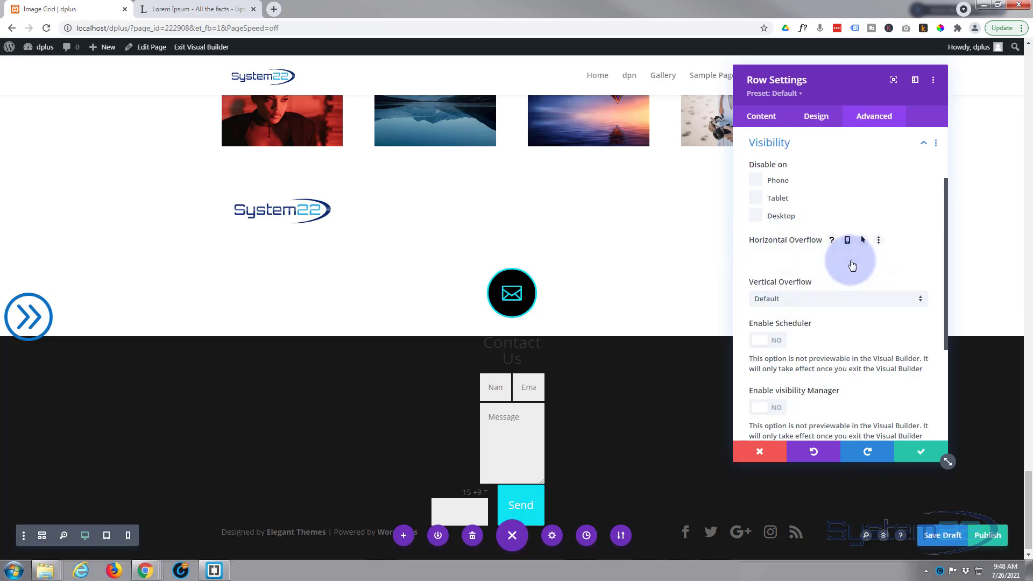
left_click(812, 330)
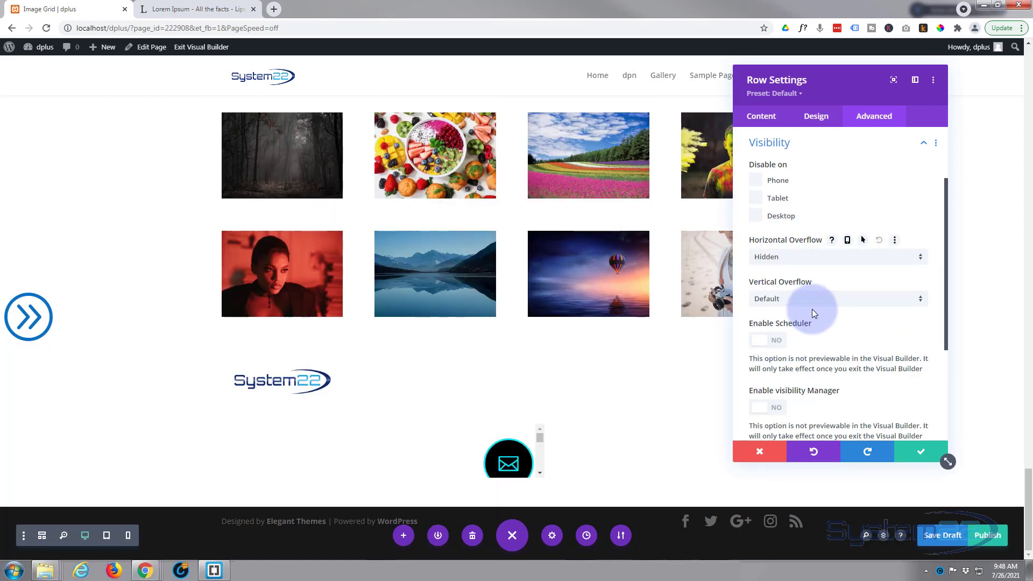
left_click(811, 300)
left_click(807, 366)
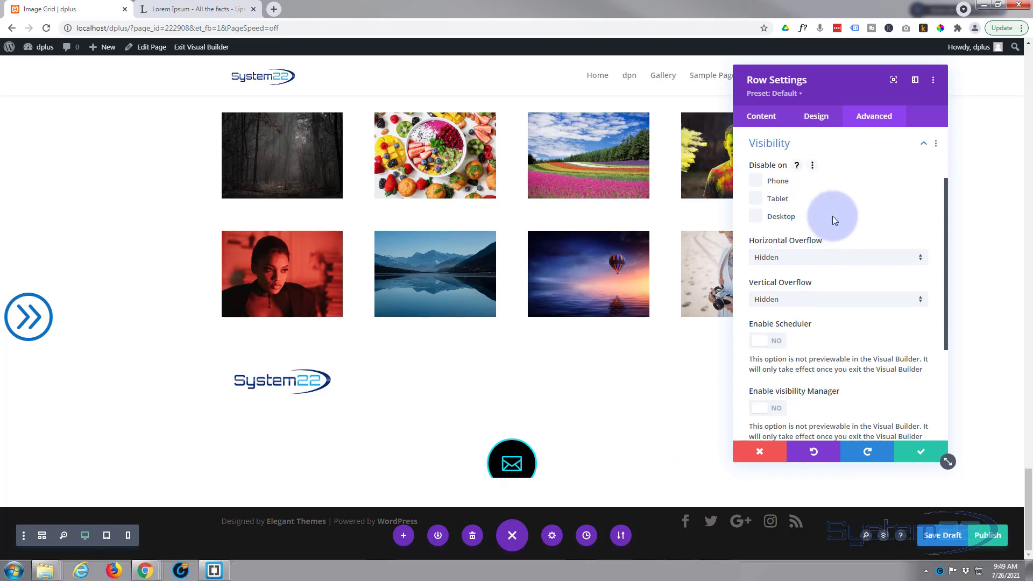
Set the contact row's desktop height to 120px.
left_click(816, 118)
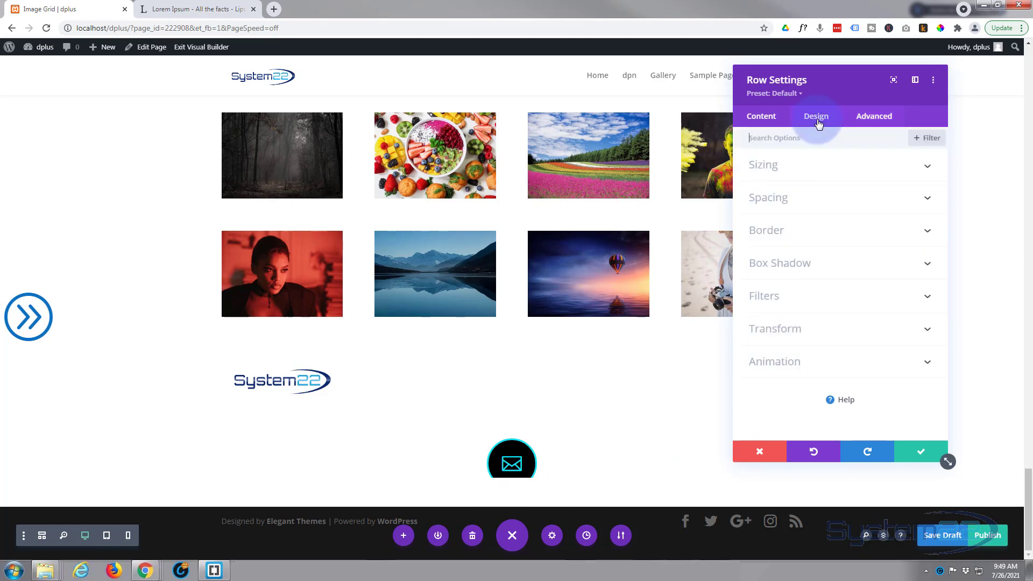
left_click(833, 168)
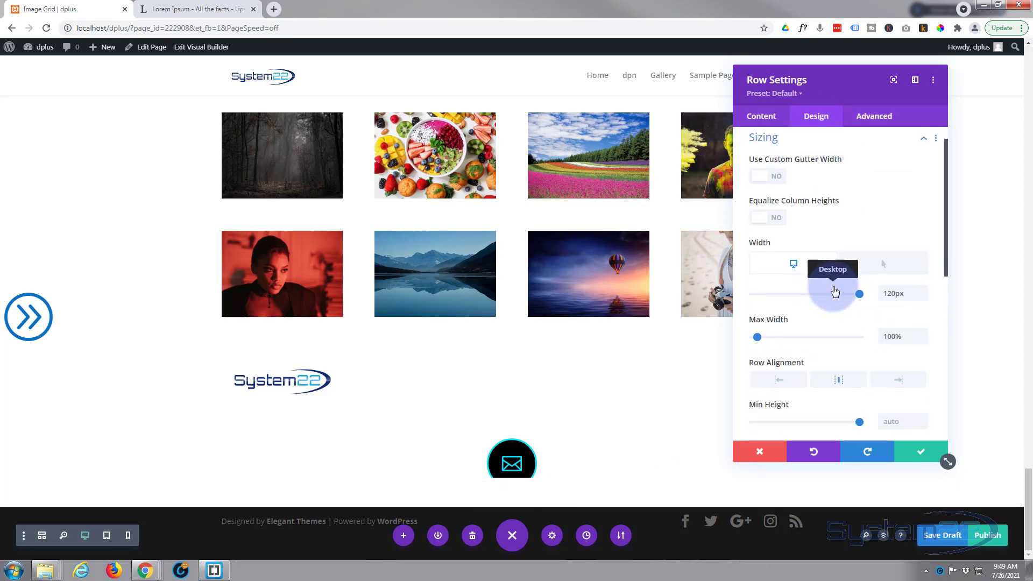
scroll(834, 291, "down", 3)
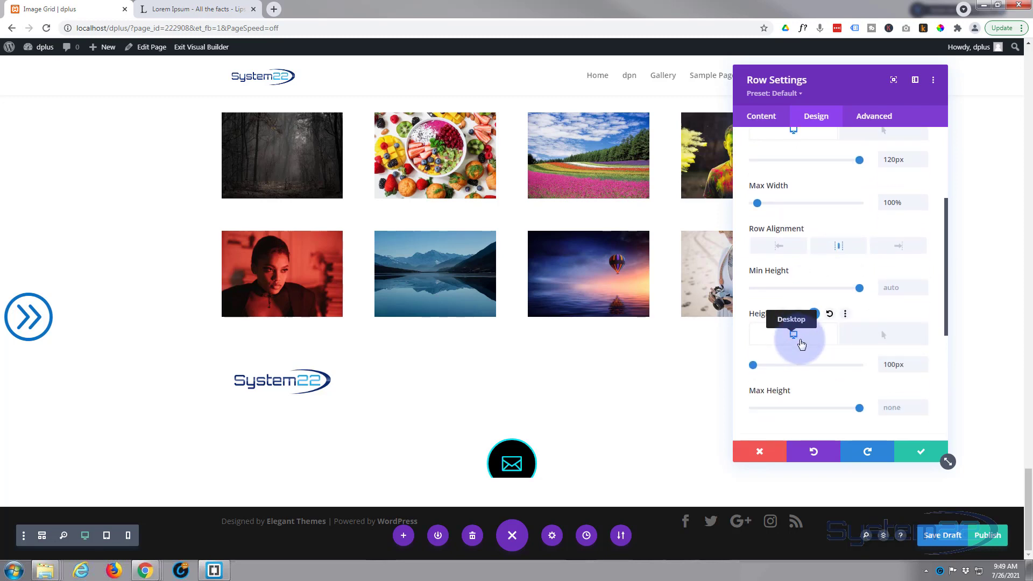
left_click(888, 365)
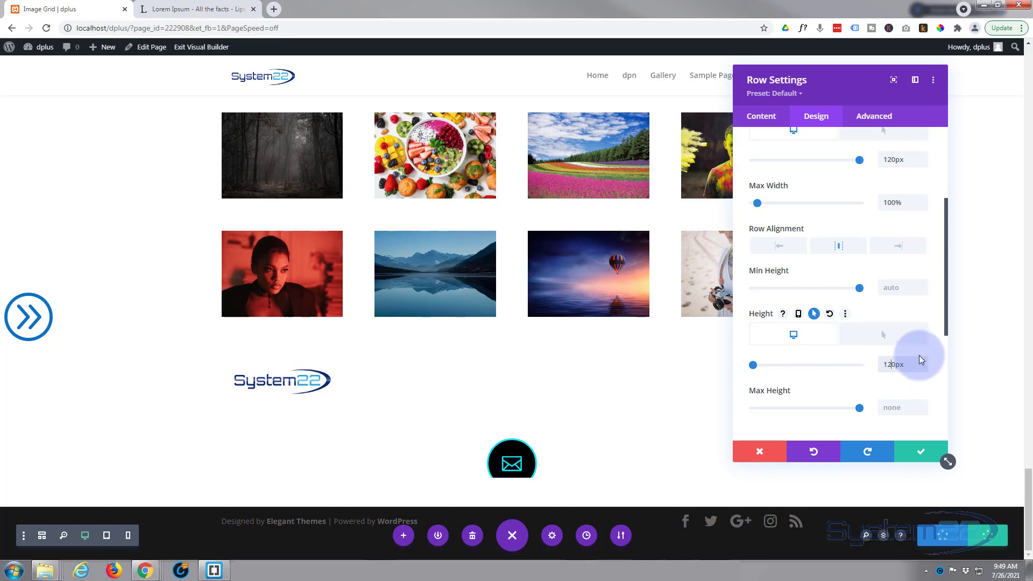
type("2")
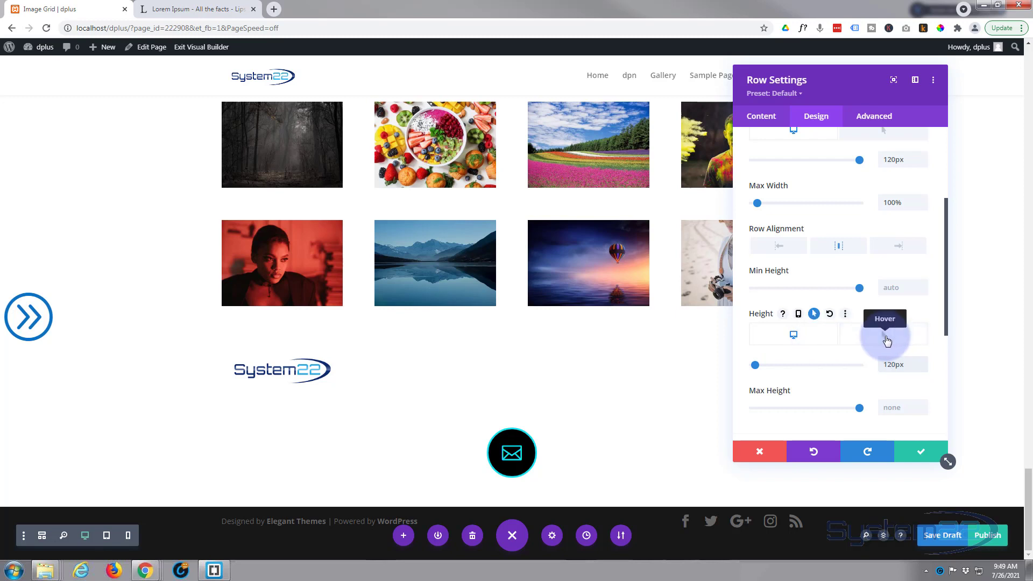
Set the row's hover width to 100vw and switch back to the desktop values.
left_click(885, 339)
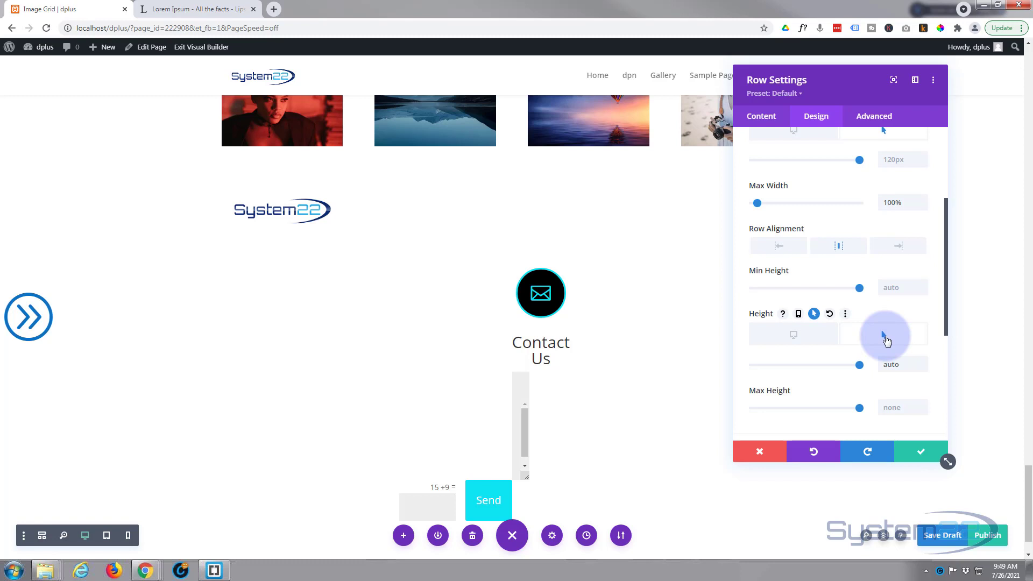
scroll(884, 343, "up", 3)
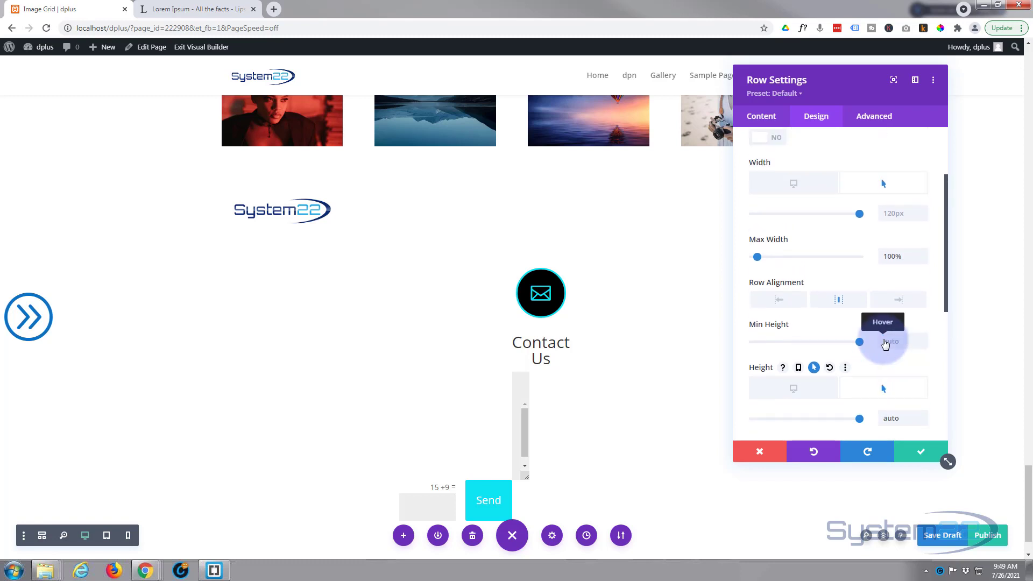
left_click(893, 296)
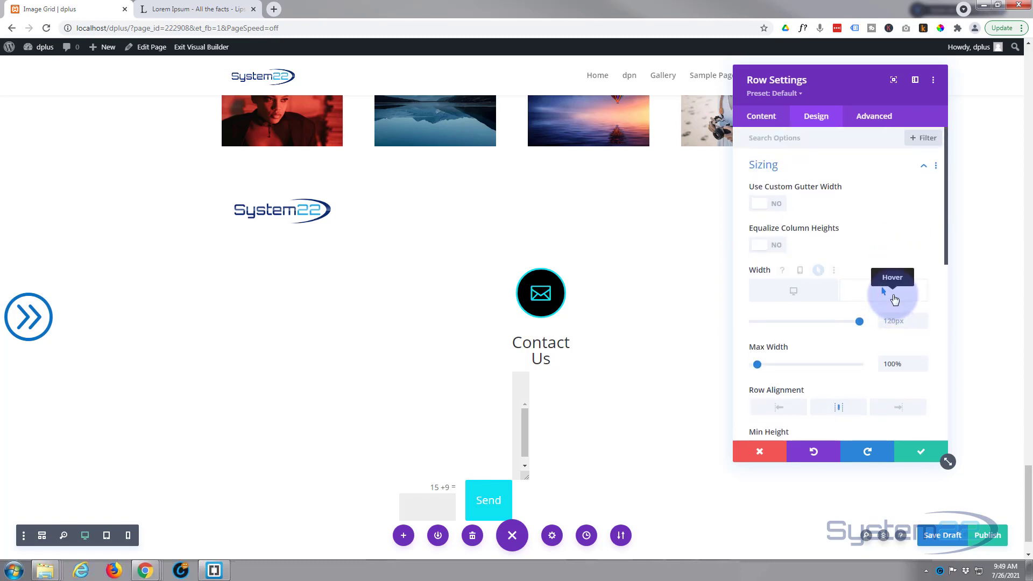
left_click(885, 320)
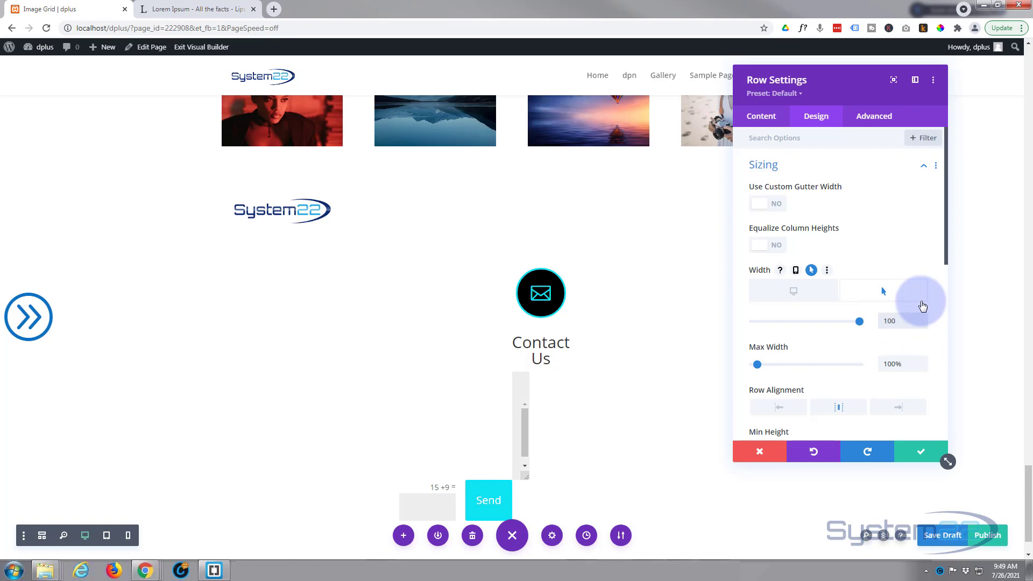
type("px")
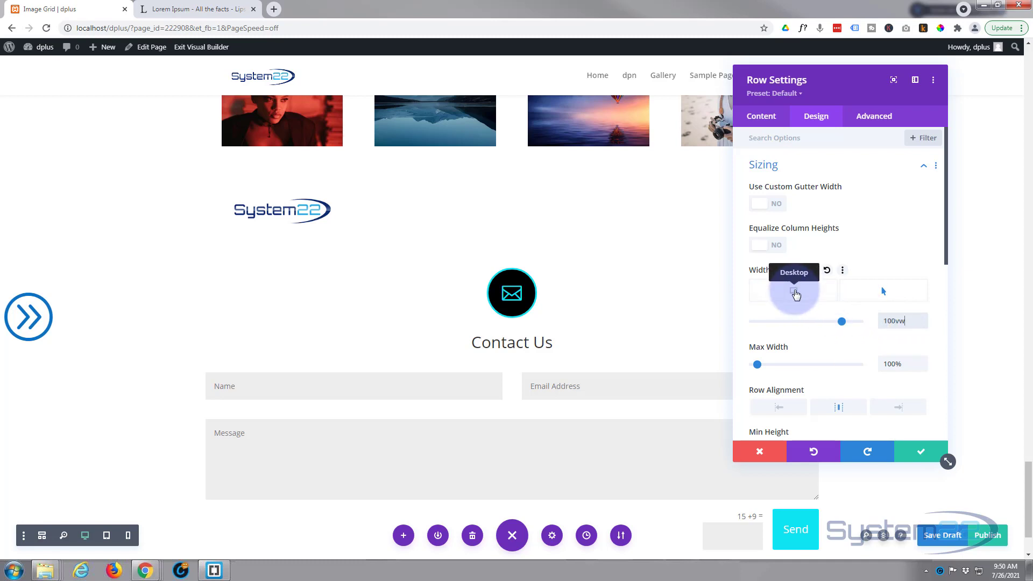
left_click(796, 294)
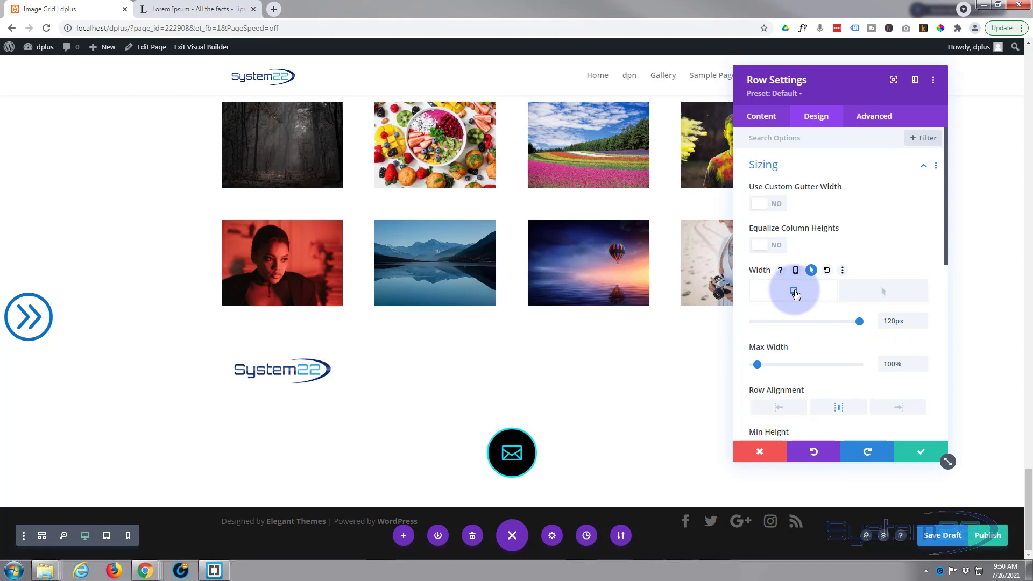
scroll(710, 359, "up", 3)
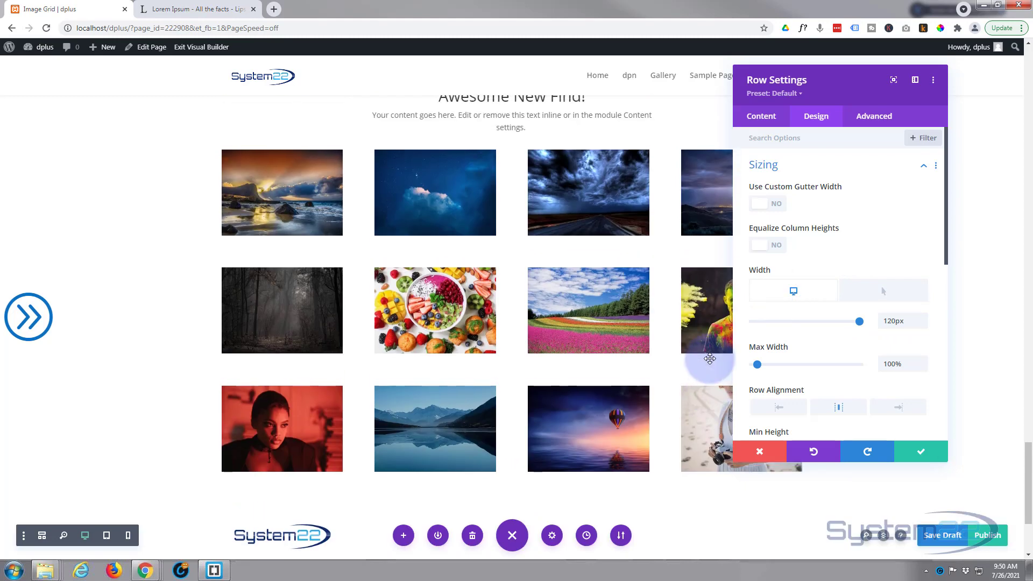
scroll(710, 359, "down", 5)
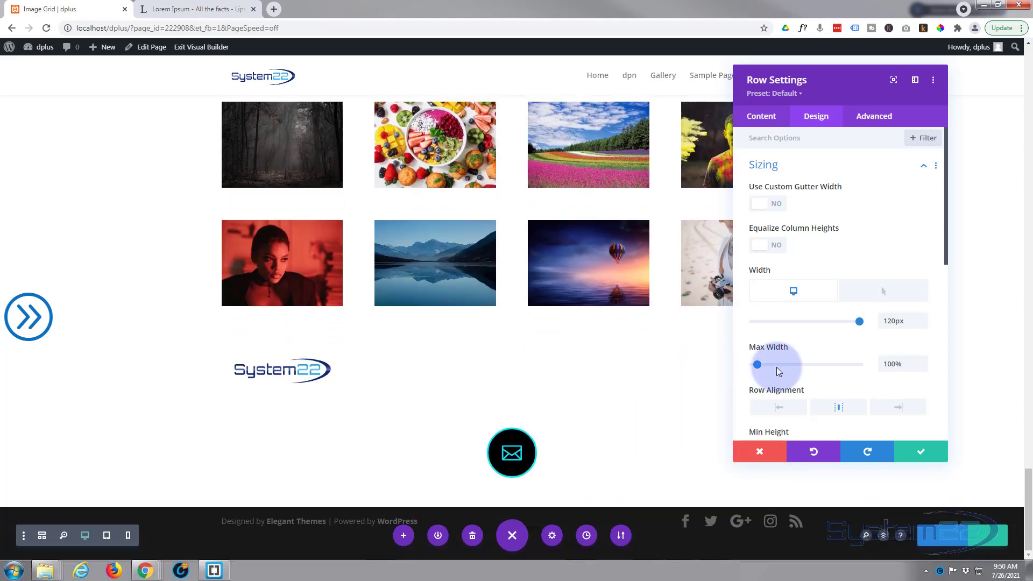
scroll(561, 434, "up", 2)
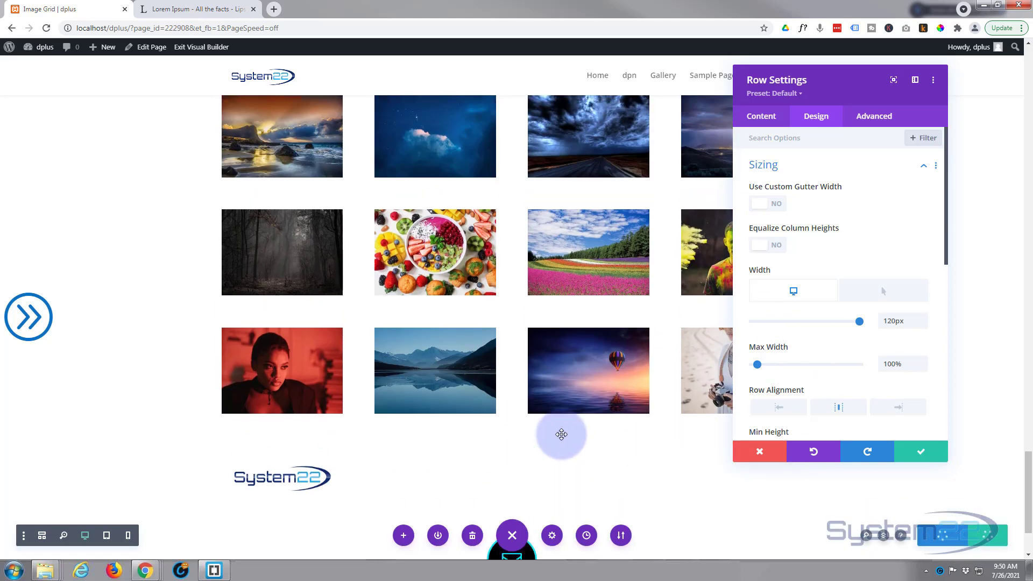
scroll(561, 434, "up", 2)
scroll(559, 432, "down", 5)
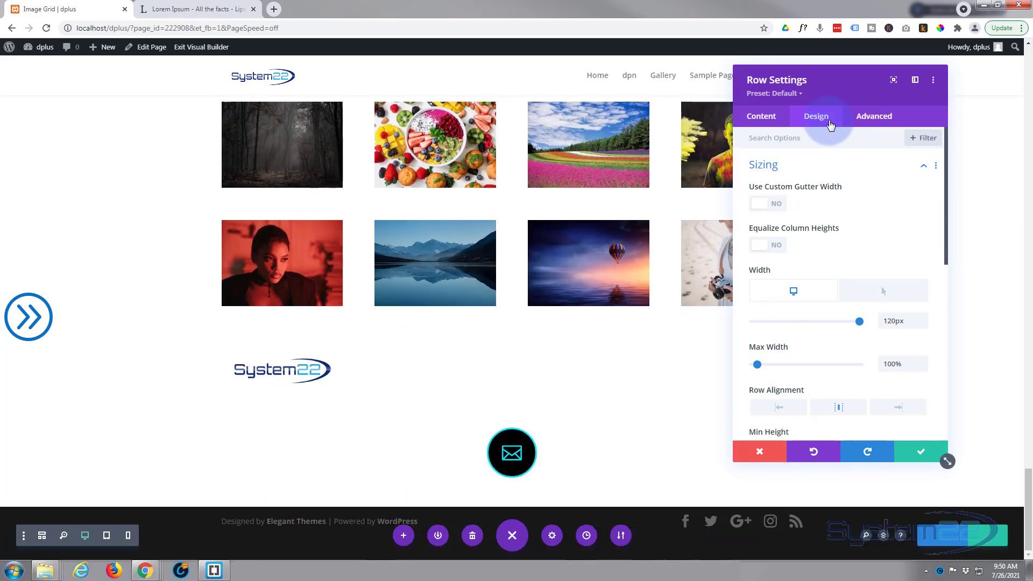
Set the contact row's position to Fixed and anchor it at the bottom centre of the page.
left_click(878, 121)
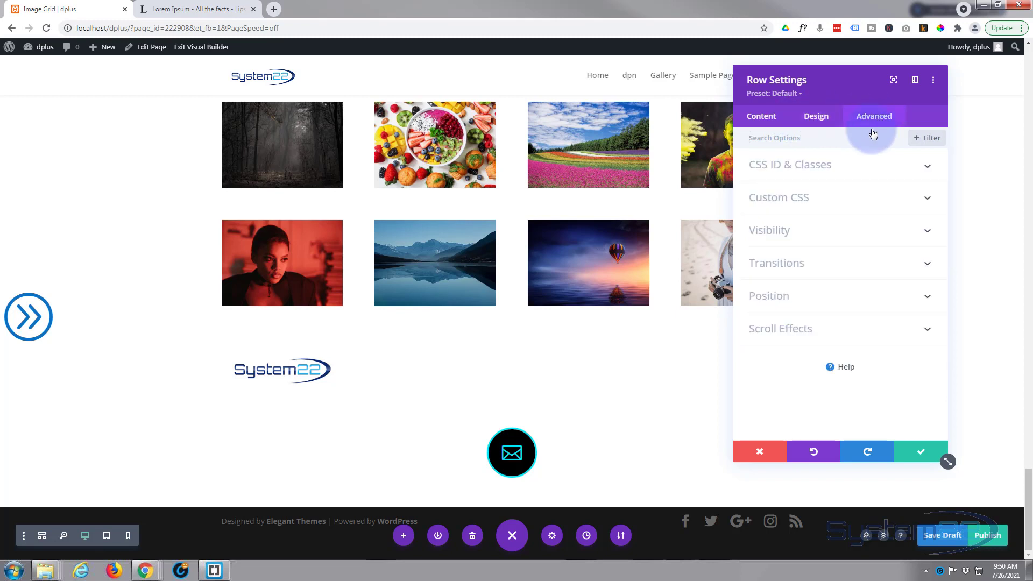
left_click(837, 302)
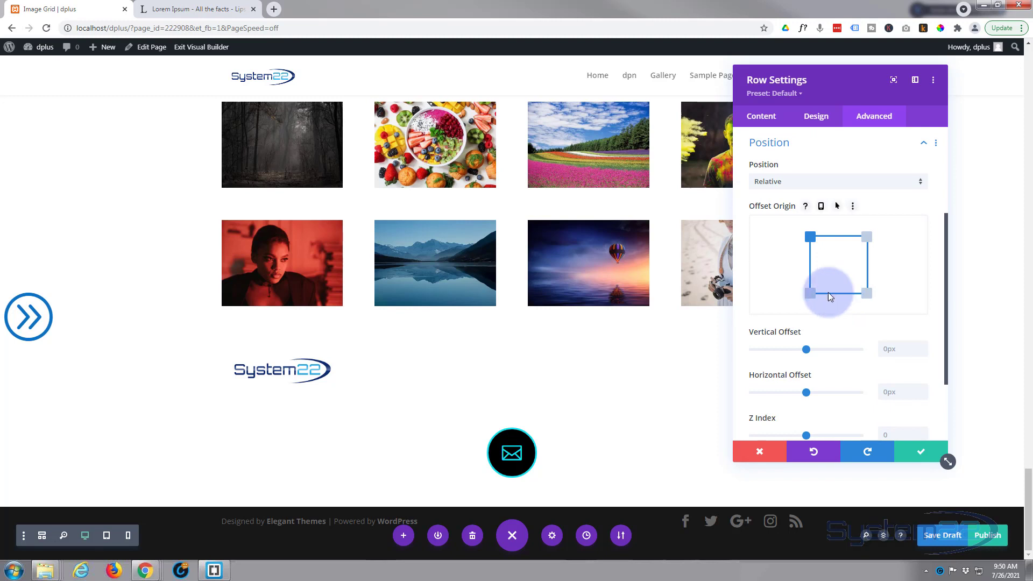
left_click(802, 182)
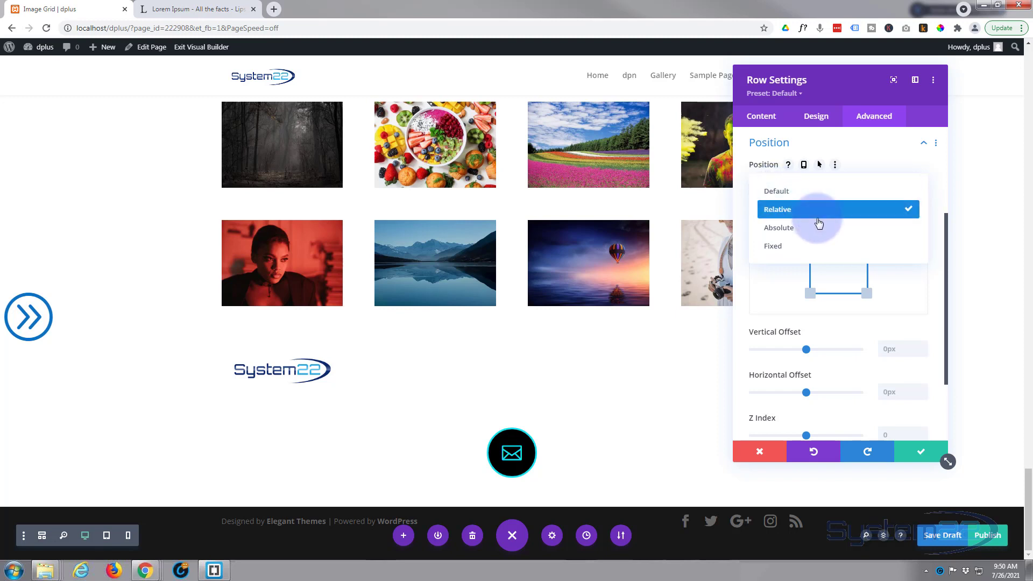
left_click(788, 246)
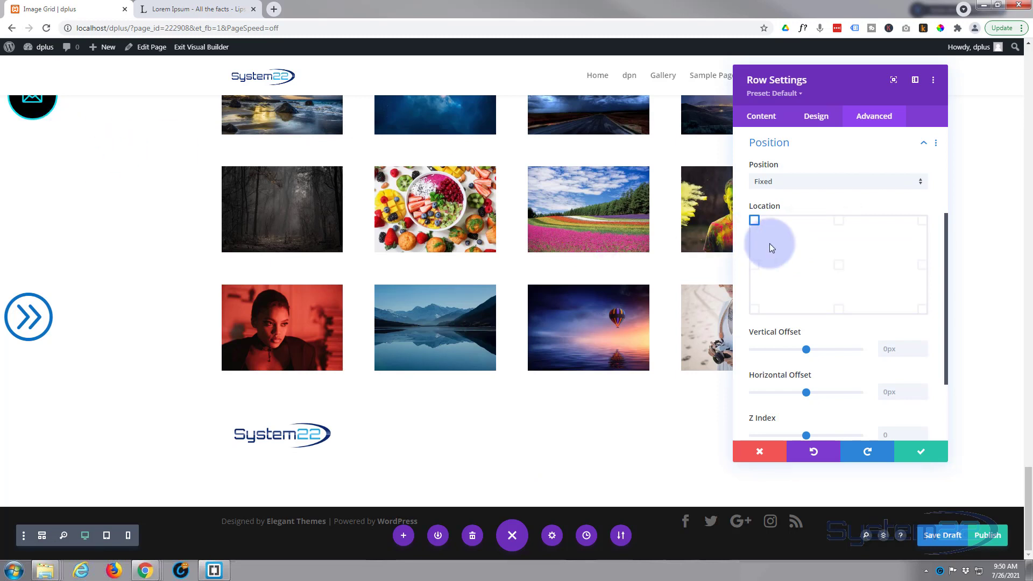
left_click(839, 310)
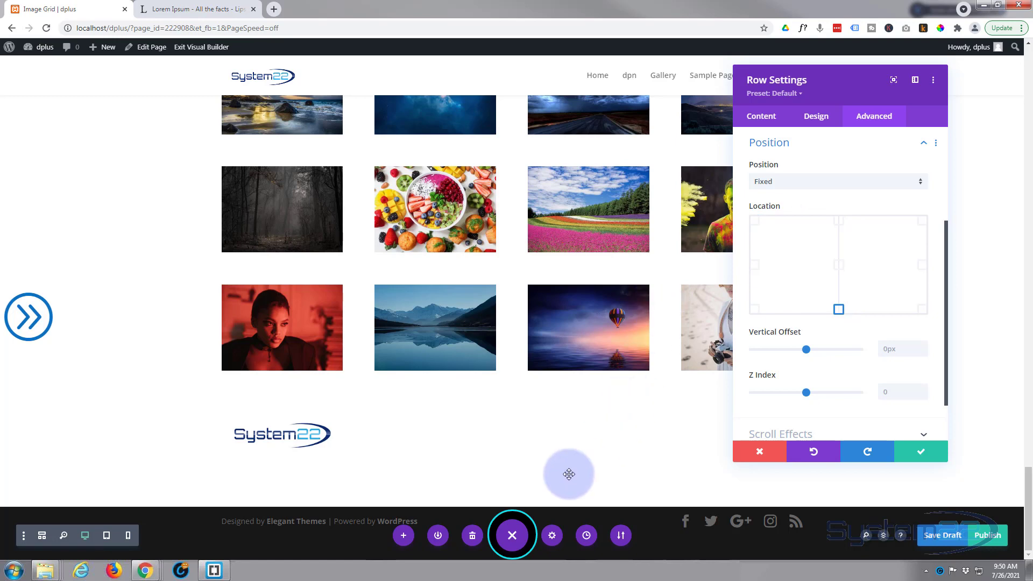
scroll(570, 473, "up", 3)
scroll(538, 517, "down", 1)
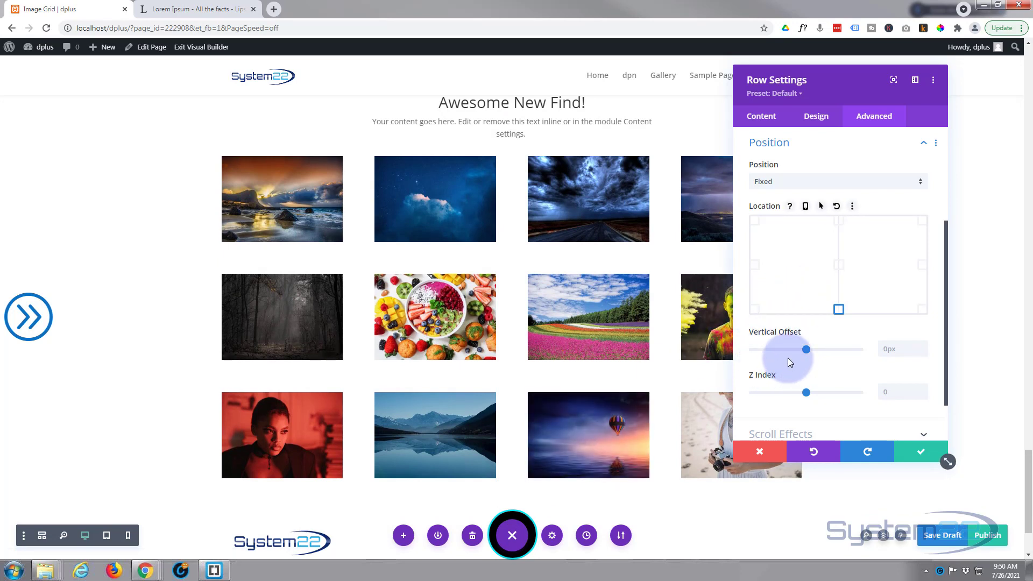
Set the fixed row's vertical offset to 4px and check its placement against the rest of the page.
left_click(923, 345)
left_click(923, 344)
left_click(923, 345)
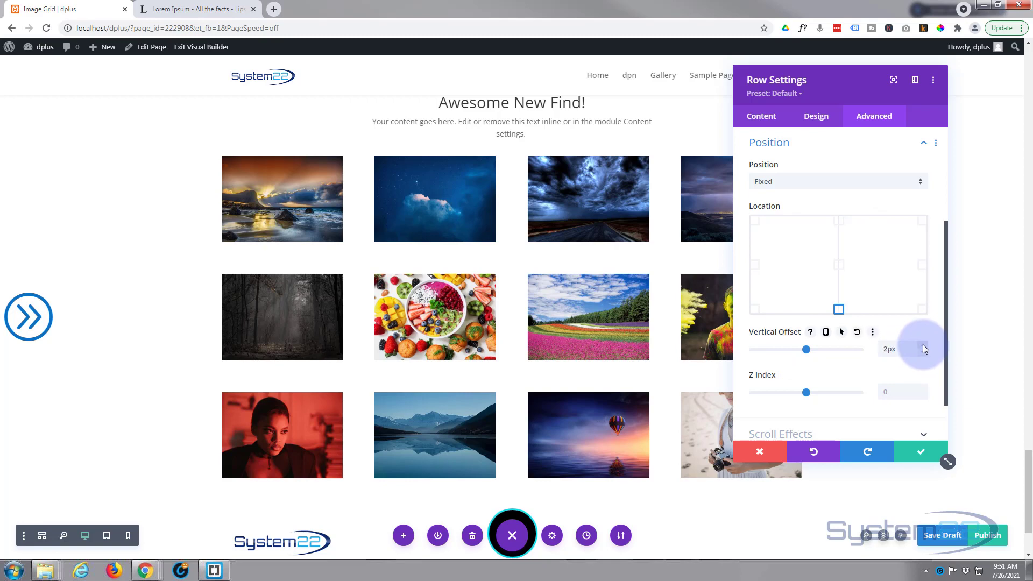
left_click(922, 345)
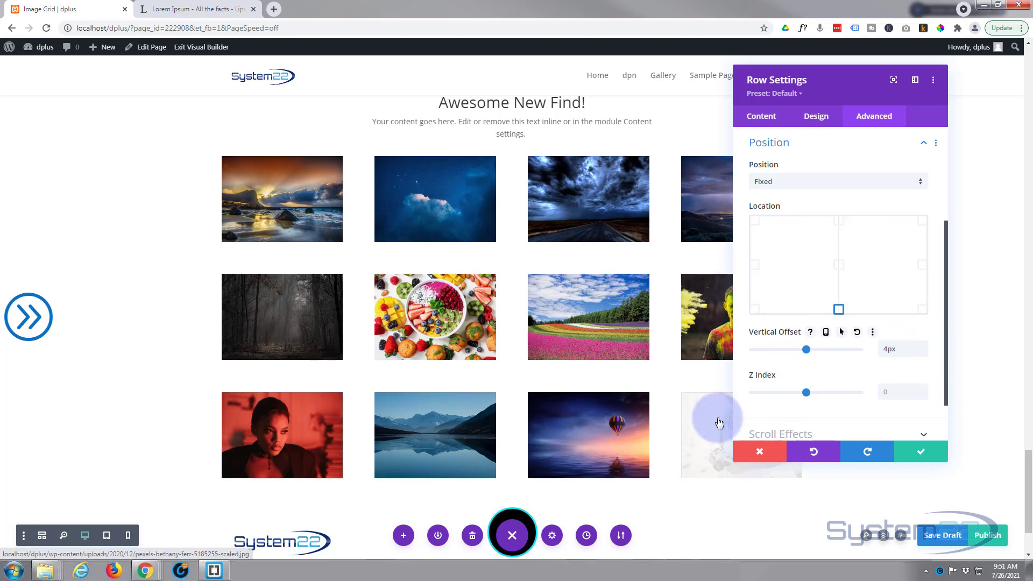
scroll(720, 423, "down", 2)
scroll(719, 424, "up", 5)
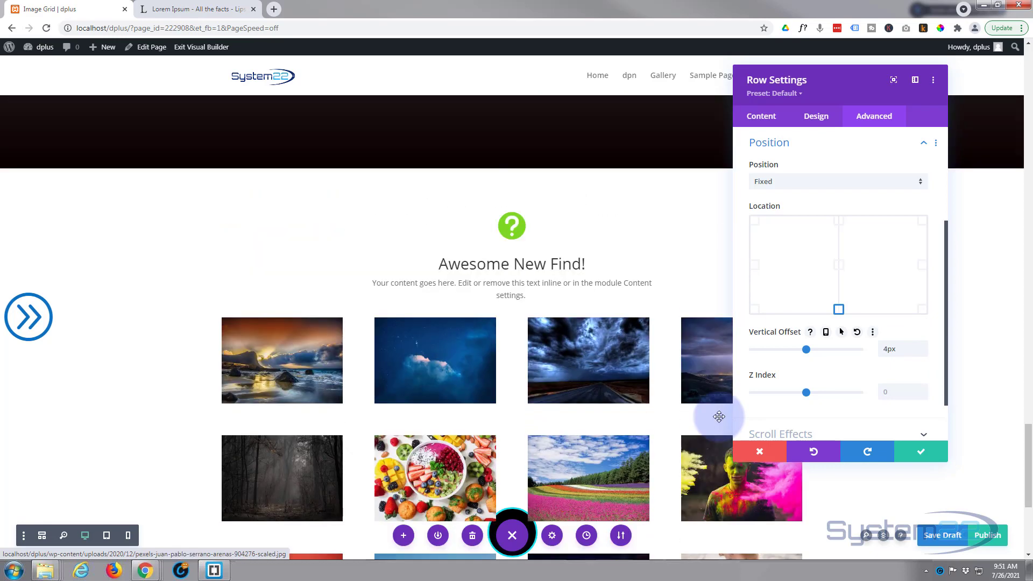
scroll(719, 416, "down", 5)
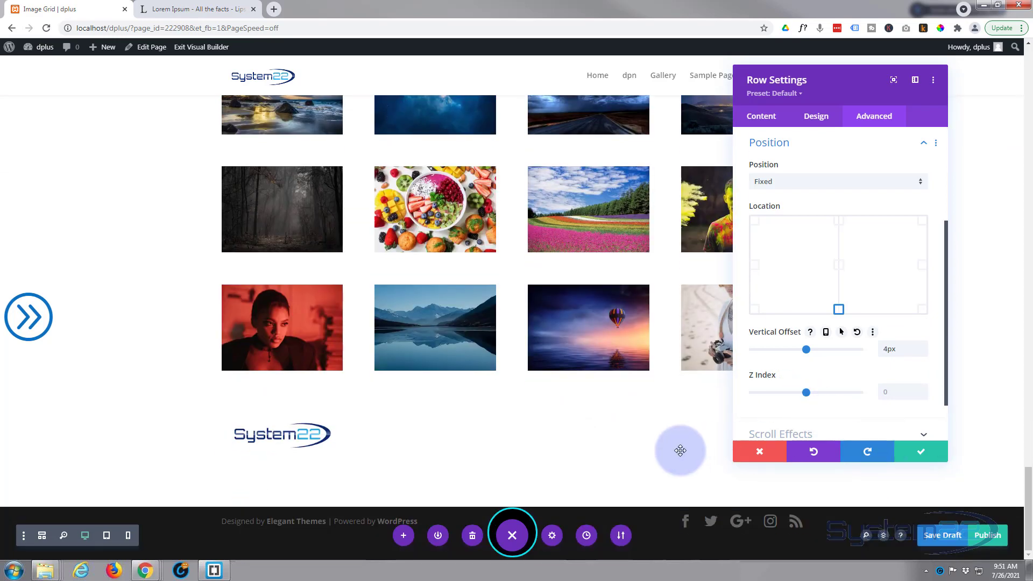
scroll(627, 438, "up", 3)
scroll(627, 438, "up", 1)
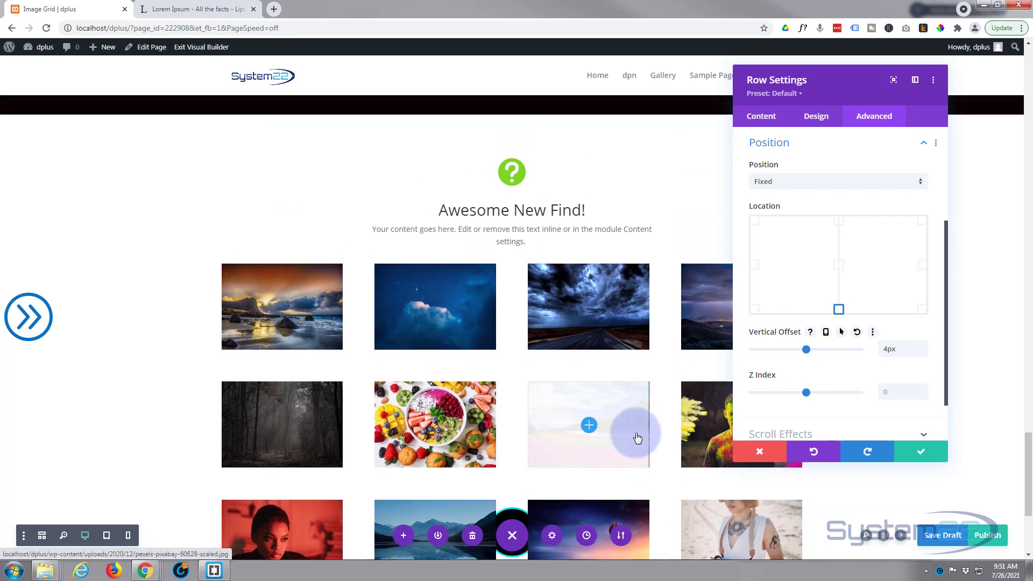
Show the hover values of the row's padding to preview the expanded contact form over the page.
left_click(823, 128)
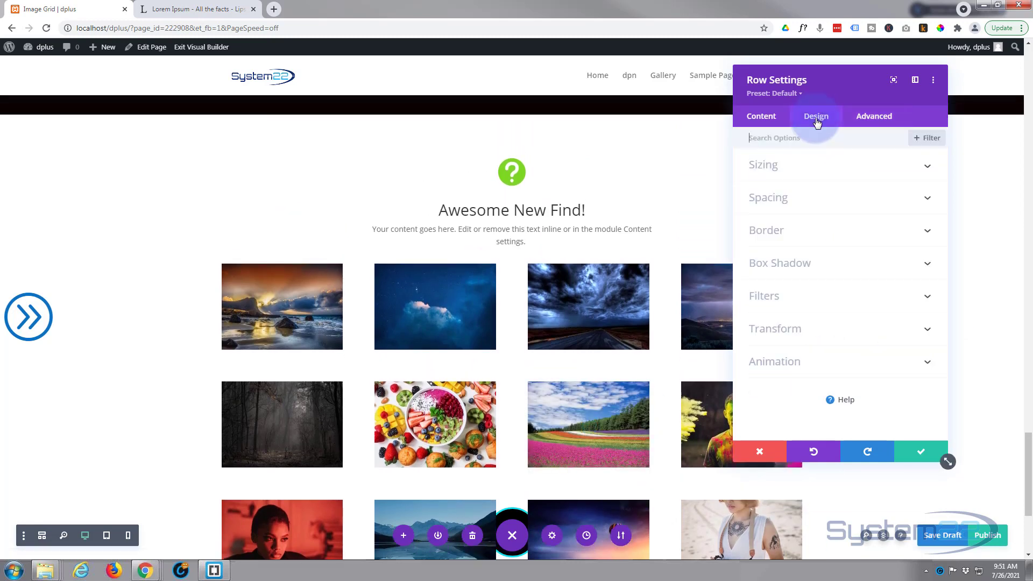
left_click(808, 201)
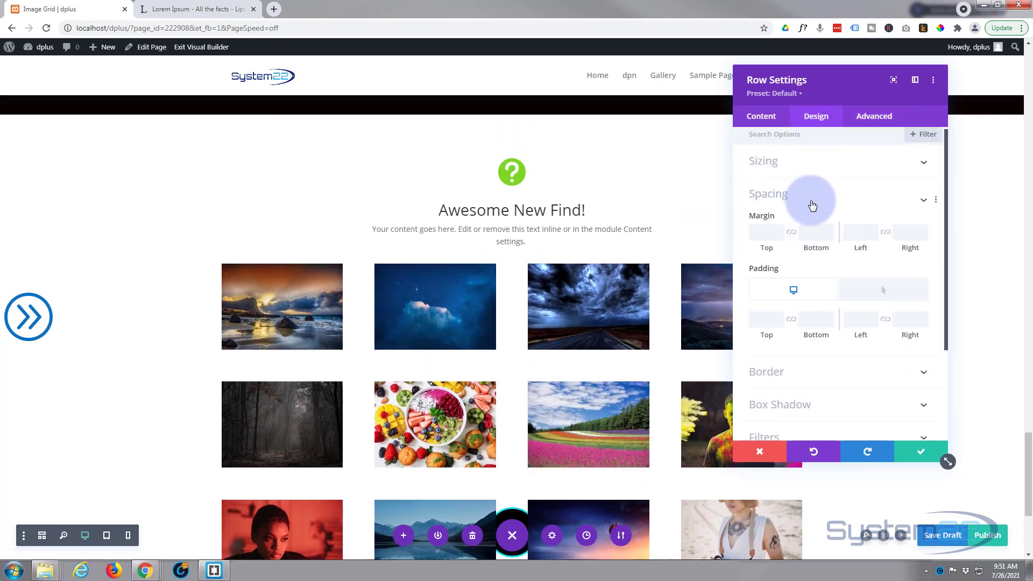
left_click(893, 242)
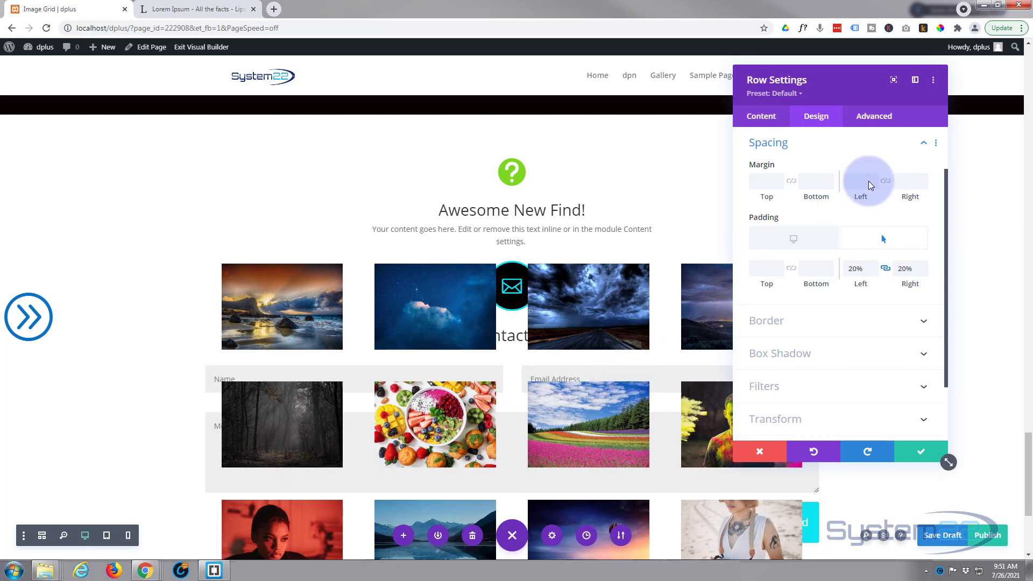
Raise the fixed row's Z Index to 63 so it stacks above the gallery images.
left_click(876, 118)
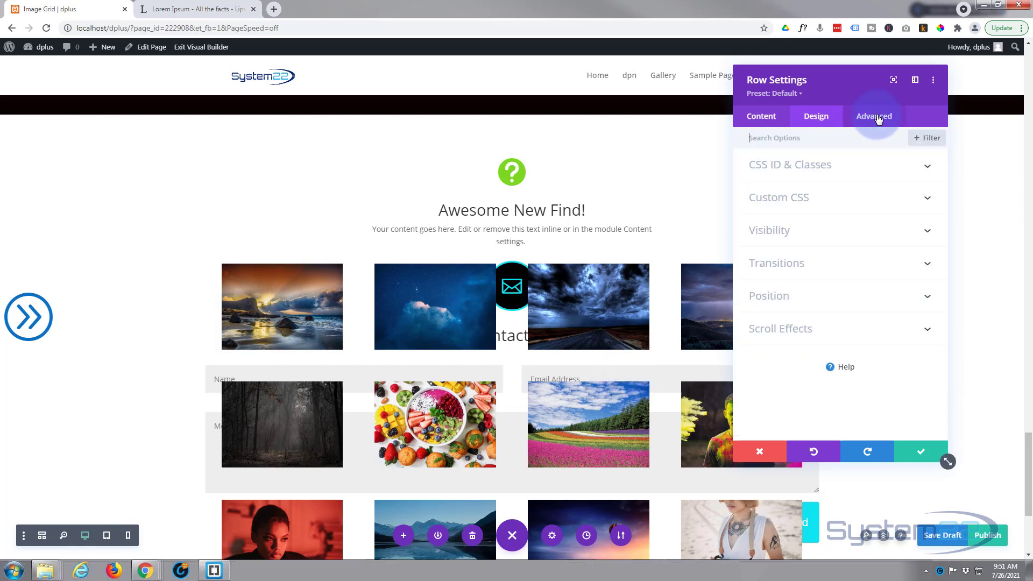
left_click(833, 300)
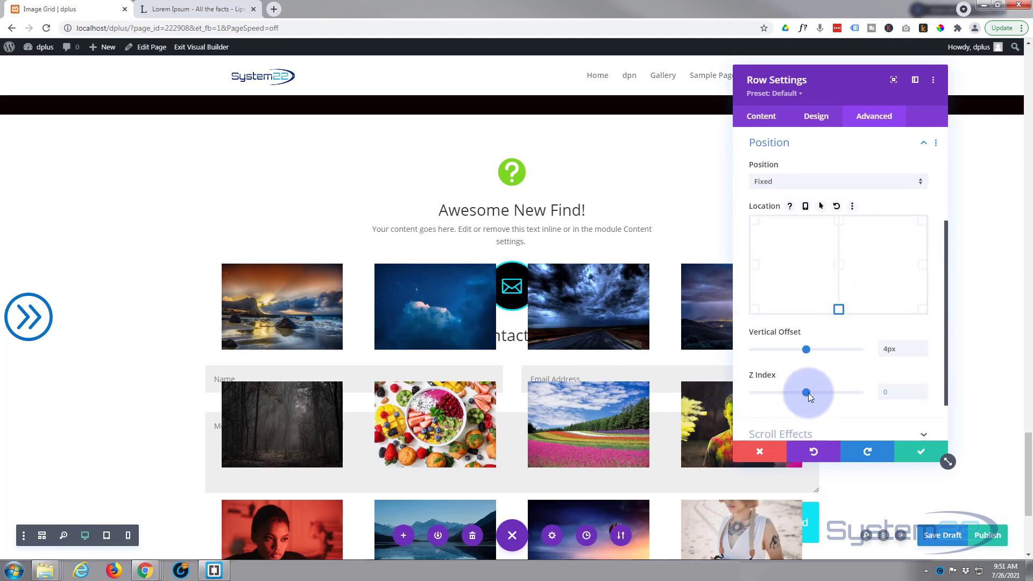
left_click_drag(808, 393, 809, 391)
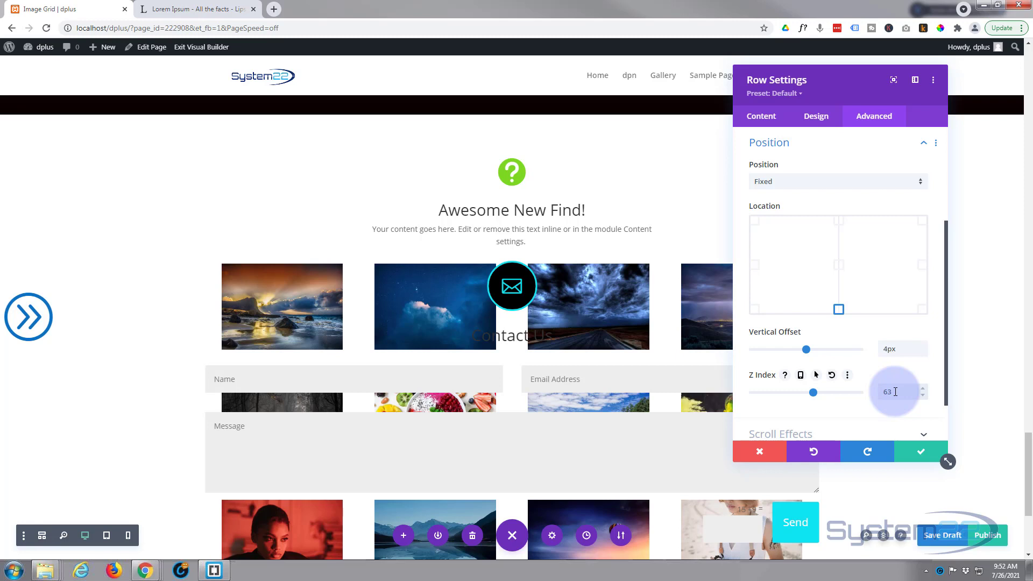
mouse_move(875, 338)
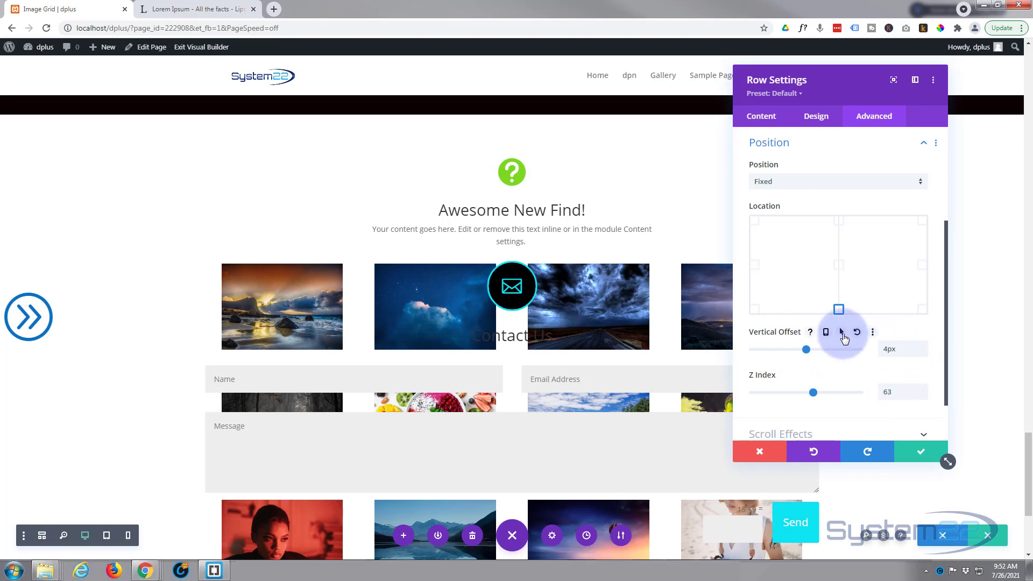
Enable hover options for the row's background and set its hover color to white, #ffffff.
left_click(757, 119)
left_click(827, 334)
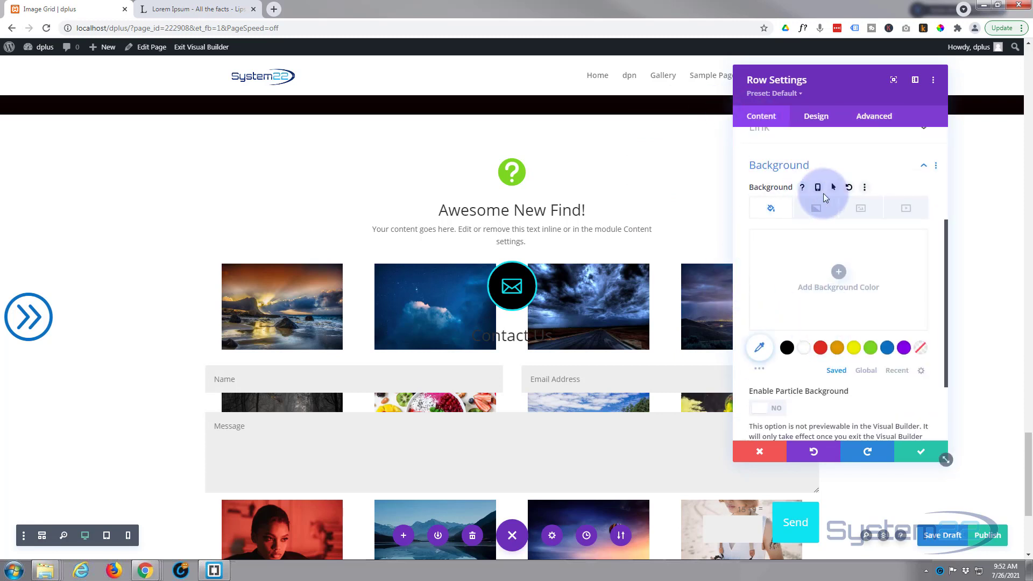
left_click(833, 190)
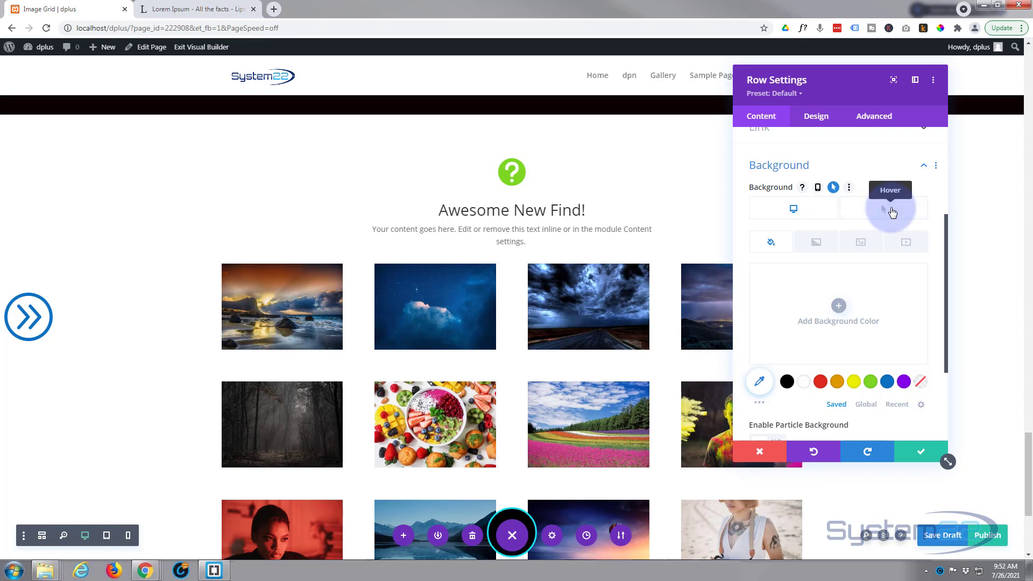
left_click(892, 211)
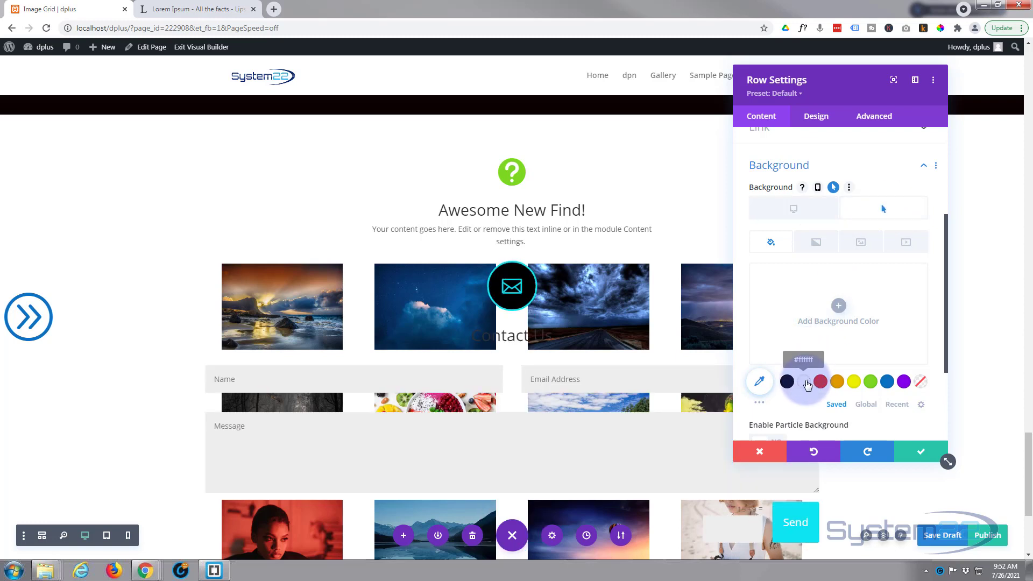
left_click(804, 383)
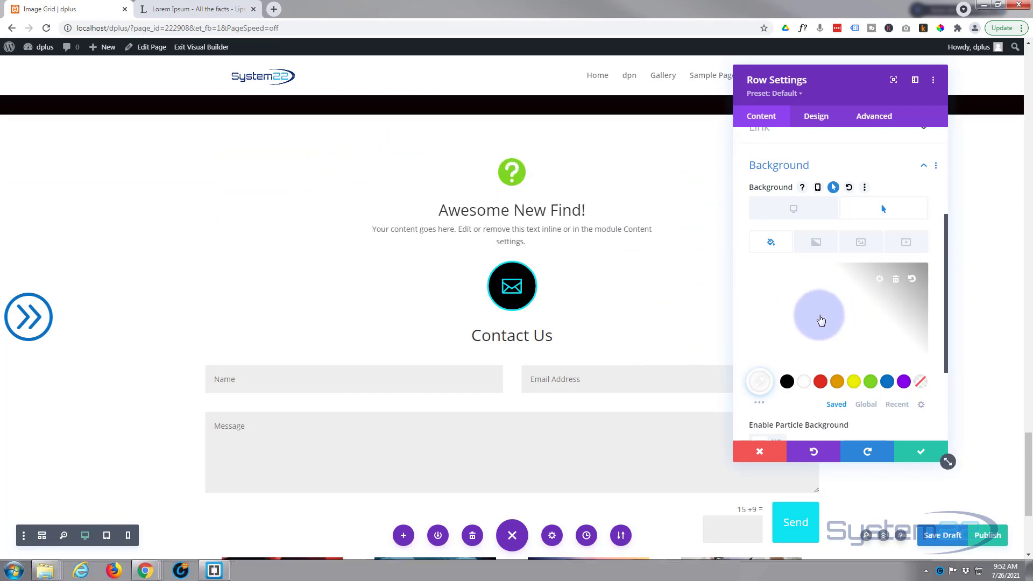
Try a slightly transparent hover background of rgba(255,255,255,0.96) on the row and restore solid white.
left_click(825, 311)
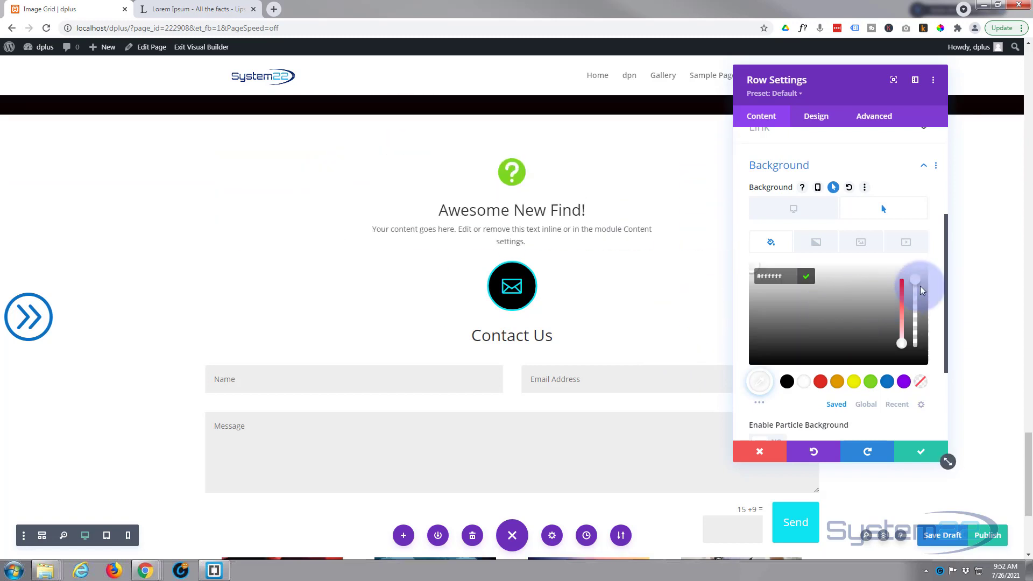
left_click(916, 285)
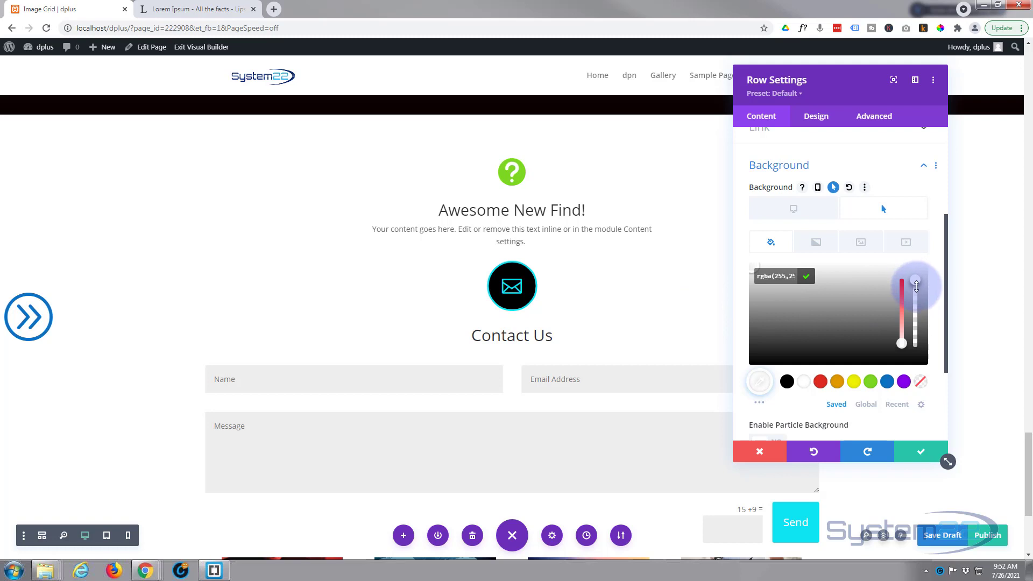
scroll(740, 309, "down", 2)
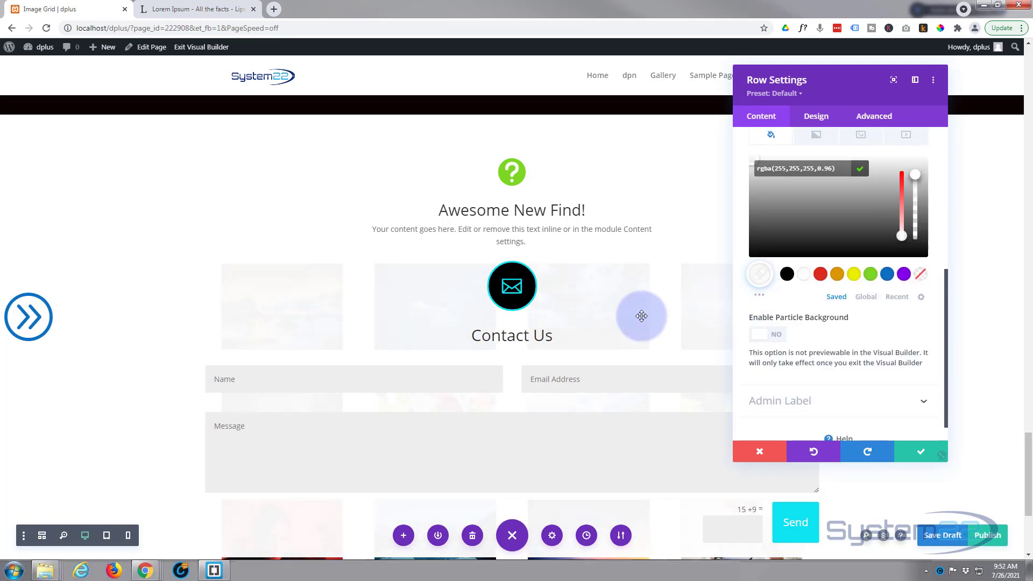
scroll(641, 315, "down", 1)
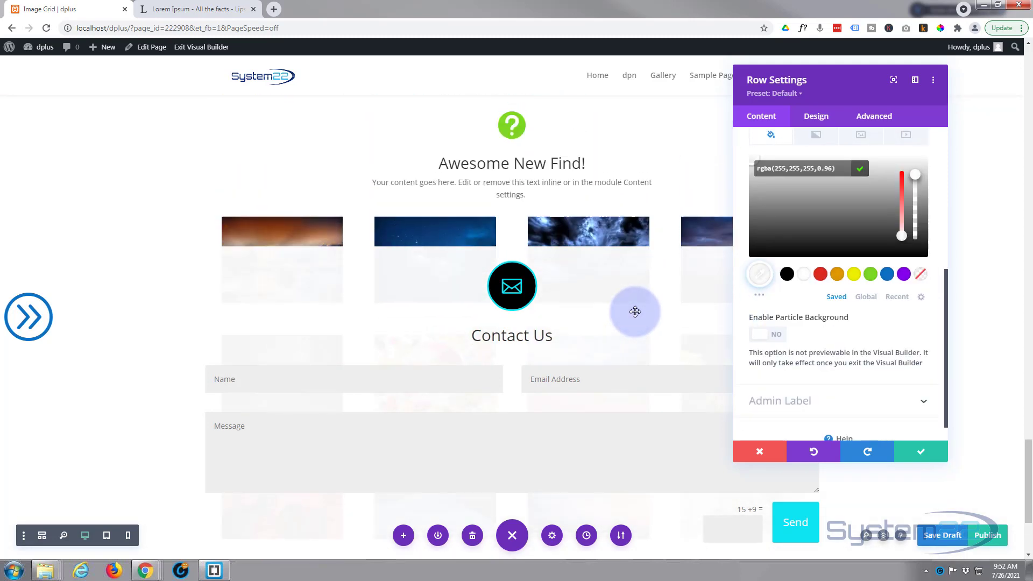
scroll(759, 317, "up", 1)
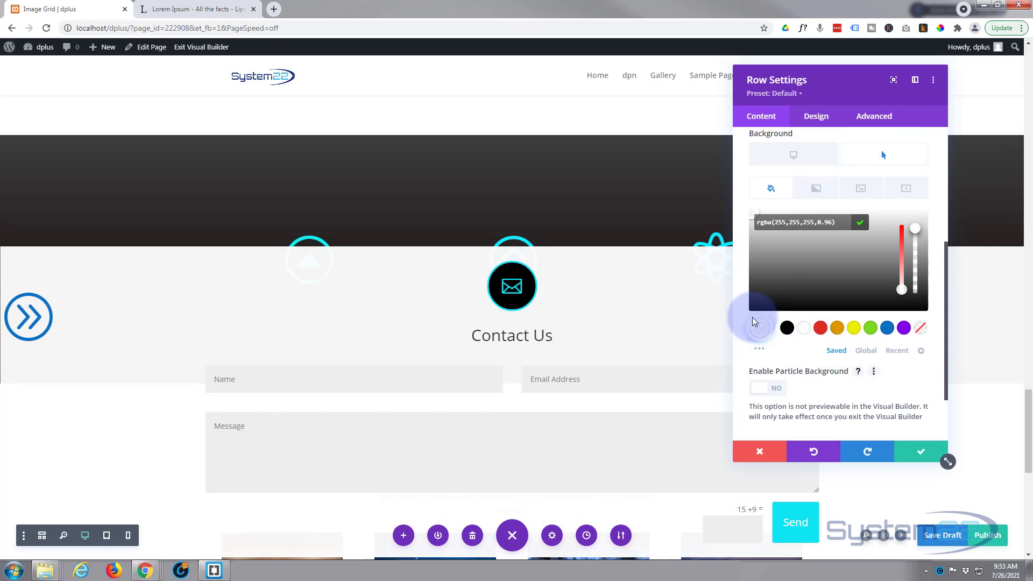
left_click(786, 327)
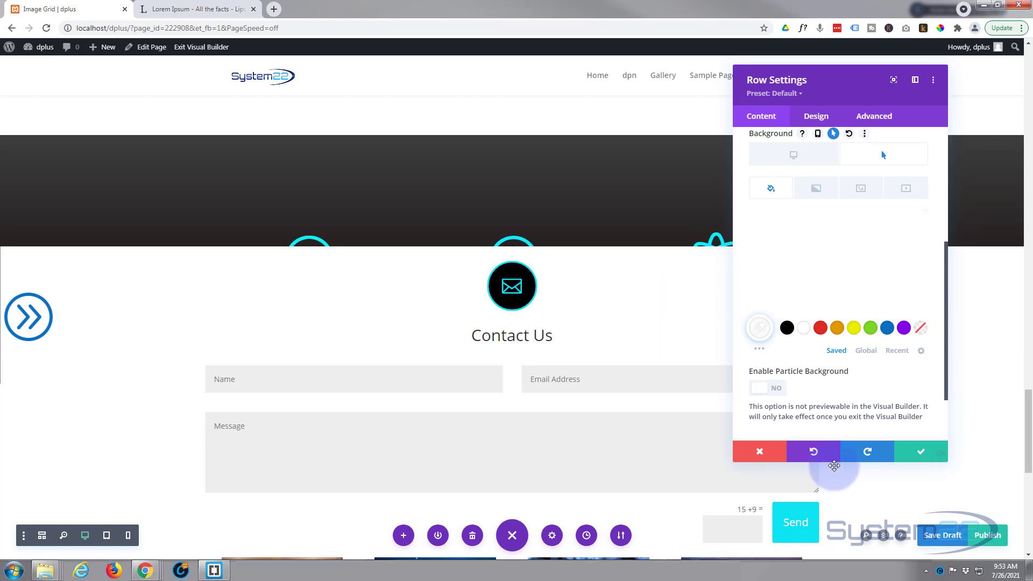
left_click(823, 456)
Set the row's transition duration to 750ms and its transition speed curve to Ease-In-Out.
left_click(816, 116)
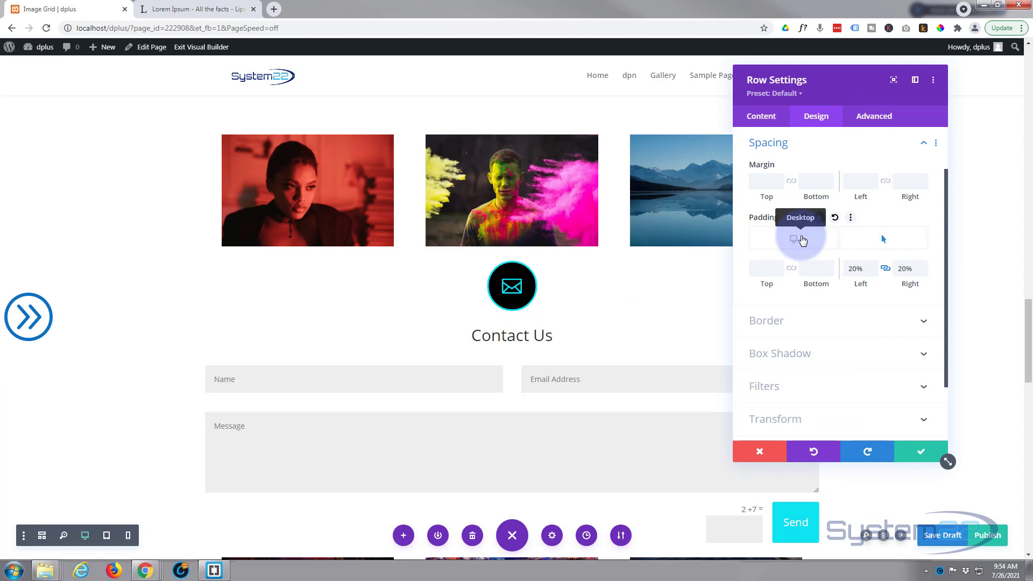
left_click(902, 246)
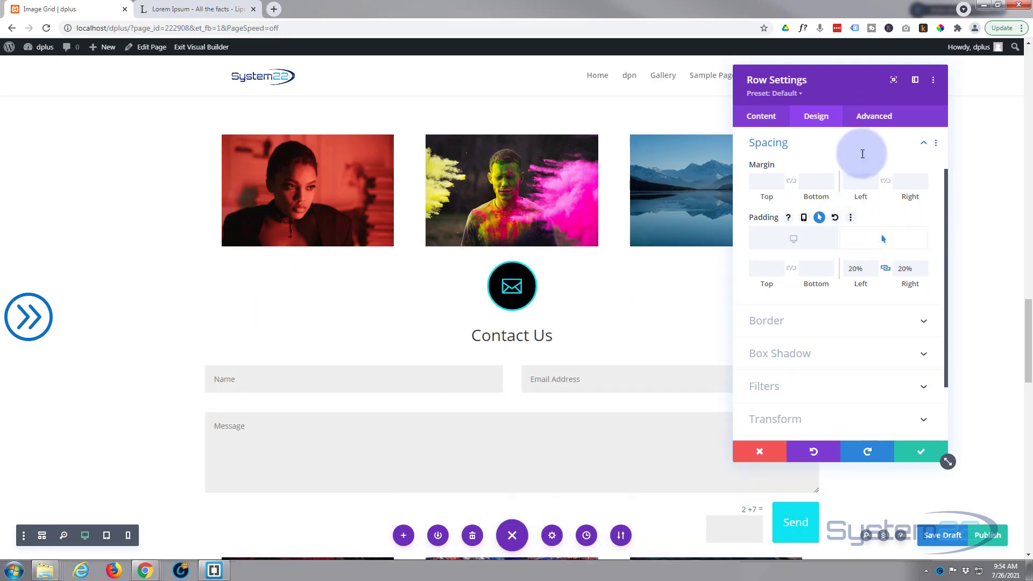
left_click(874, 117)
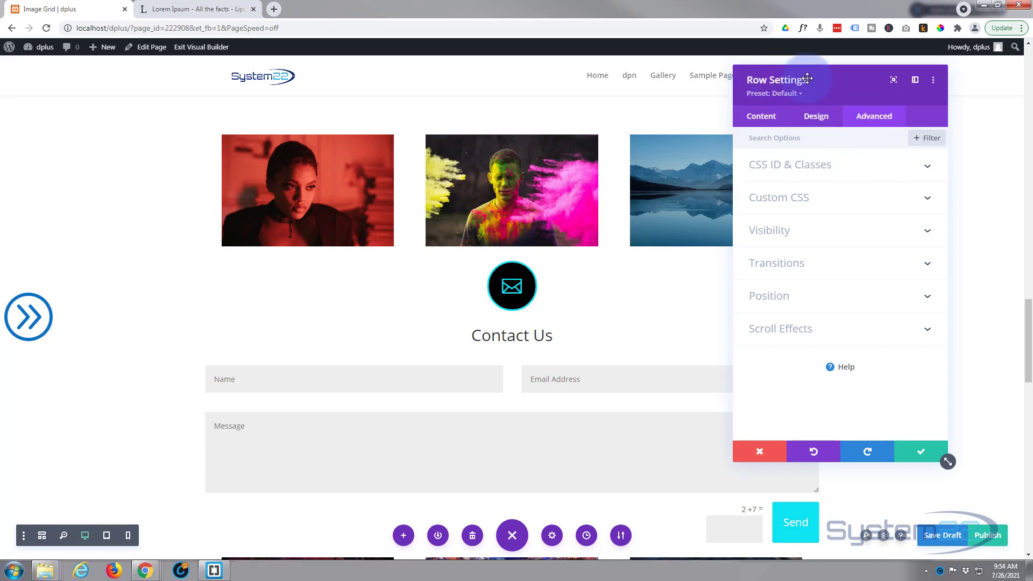
left_click(841, 275)
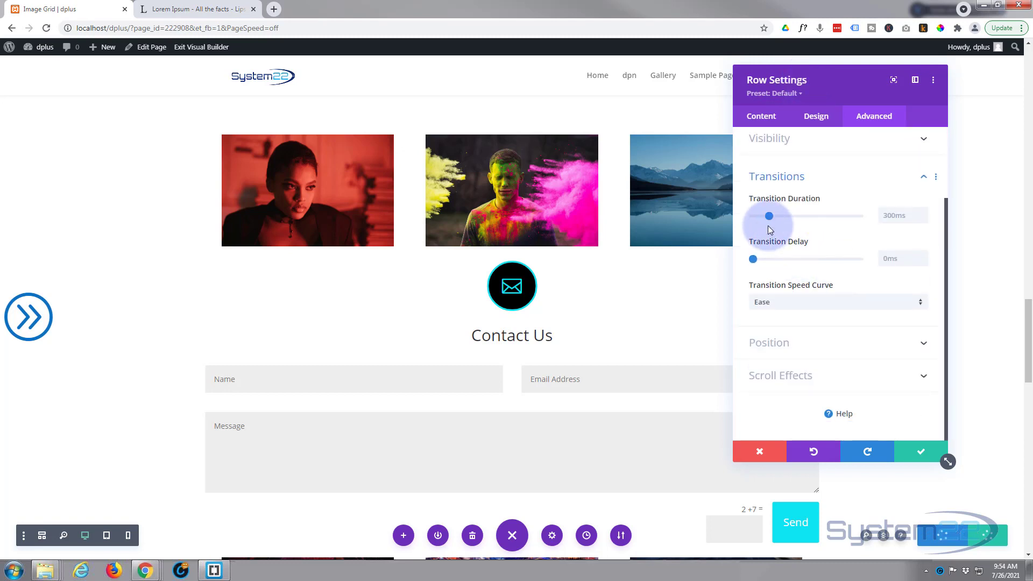
left_click_drag(769, 216, 789, 217)
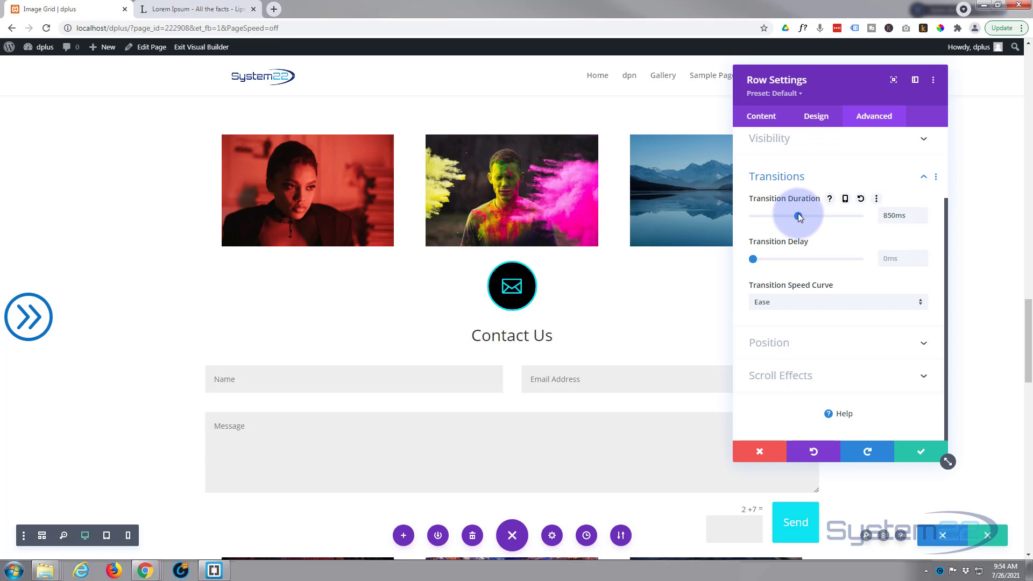
left_click_drag(798, 213, 793, 213)
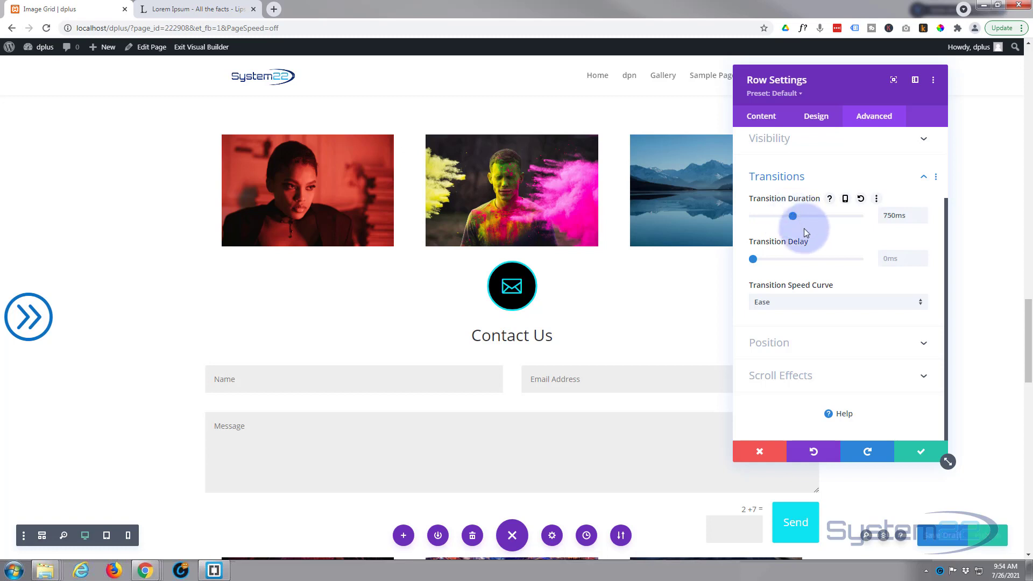
left_click(804, 303)
left_click(807, 312)
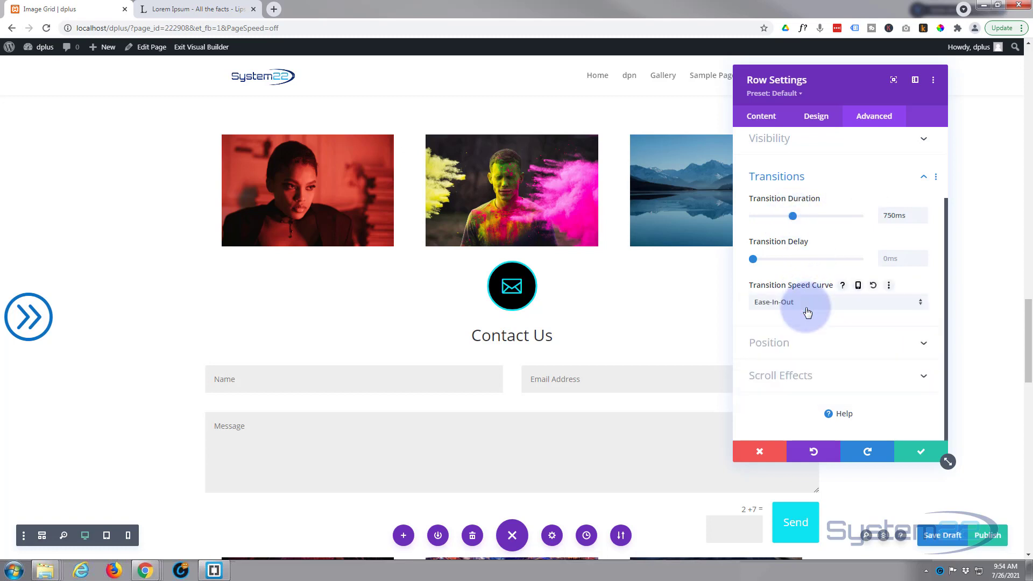
Save the row settings and the page draft, and exit the visual builder to the live page.
left_click(914, 457)
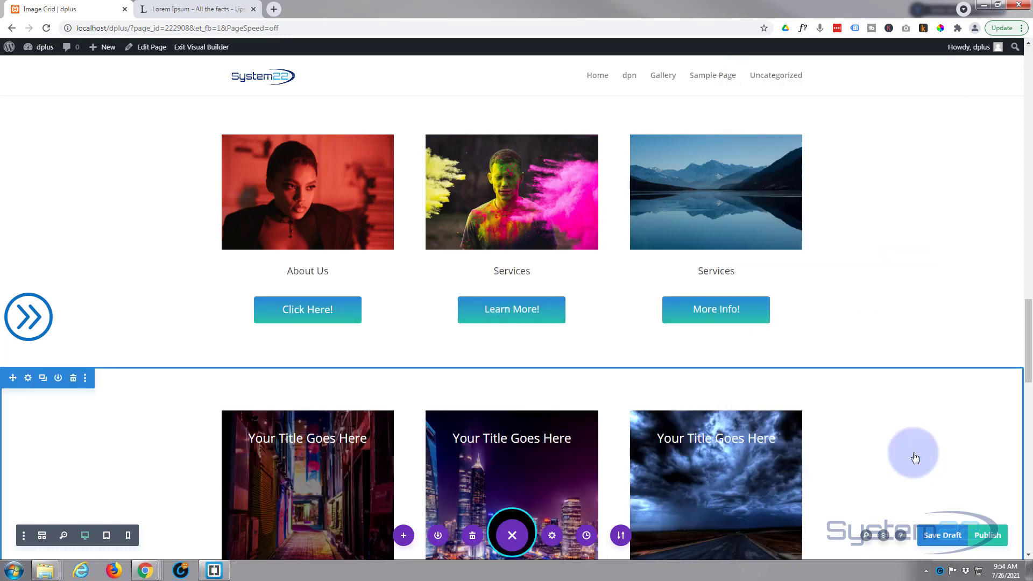
left_click(940, 535)
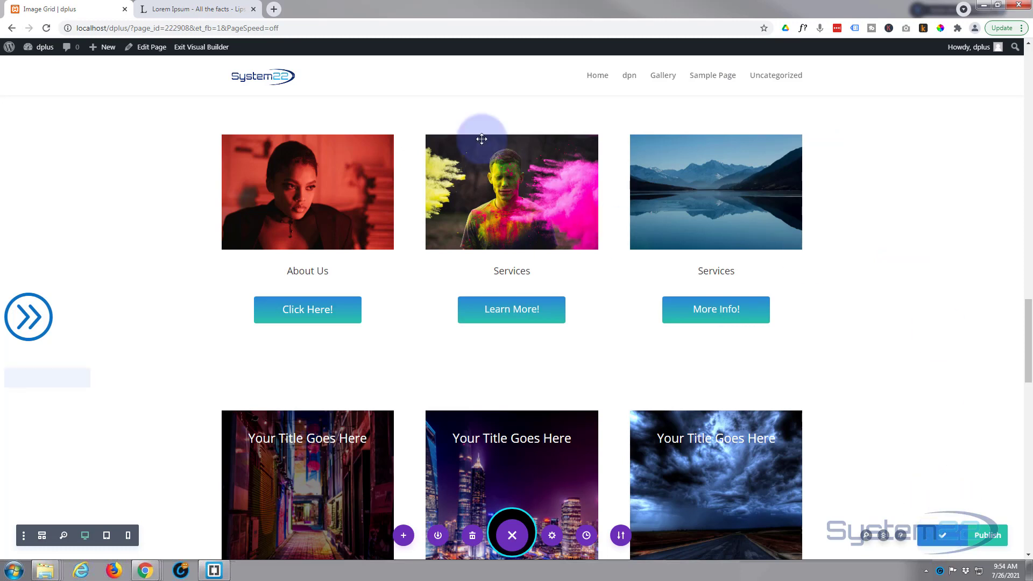
left_click(208, 47)
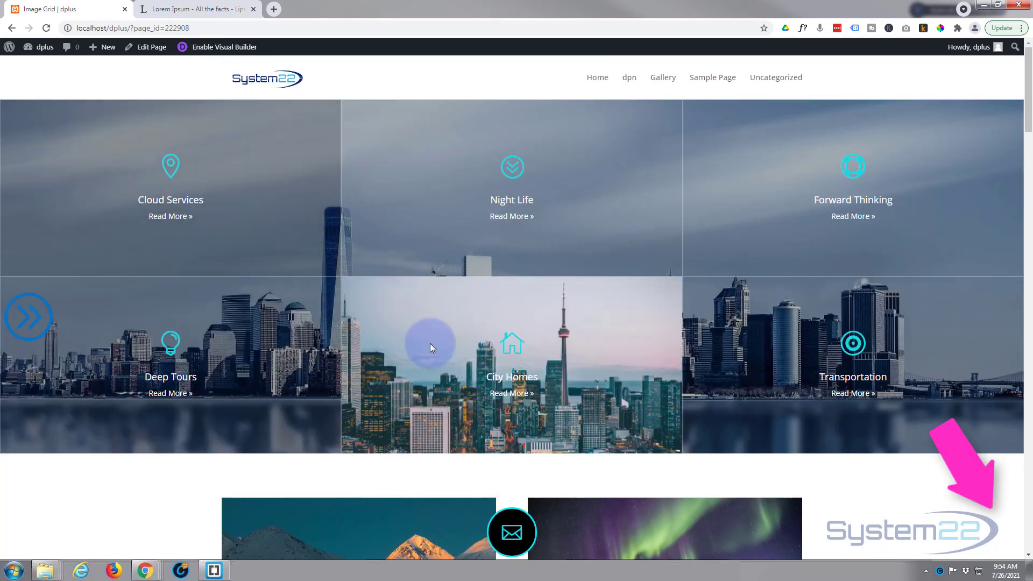
Test the pop-up on the live page by expanding the contact form from the envelope icon and trying its email and captcha fields.
scroll(343, 320, "down", 8)
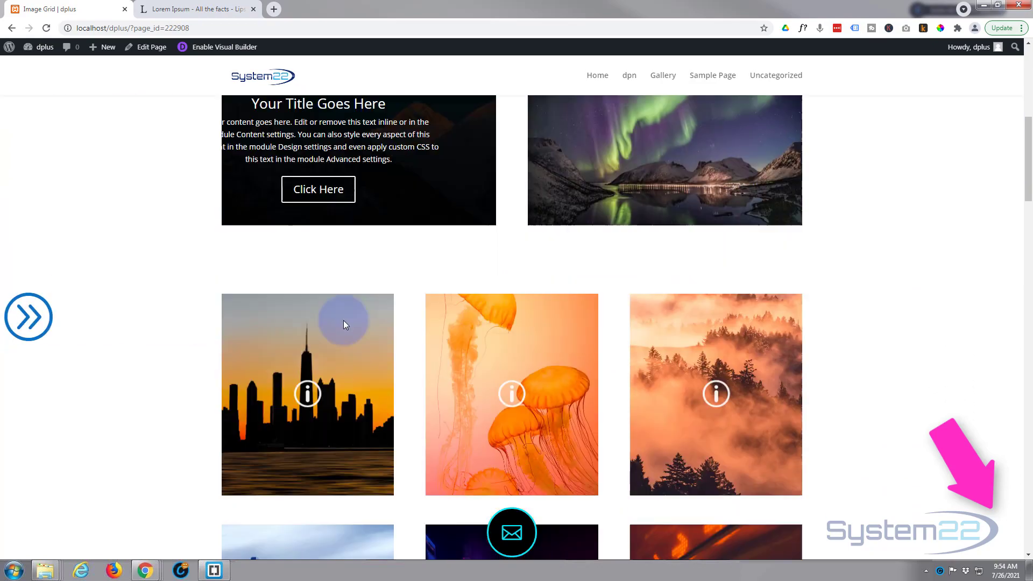
scroll(343, 321, "down", 10)
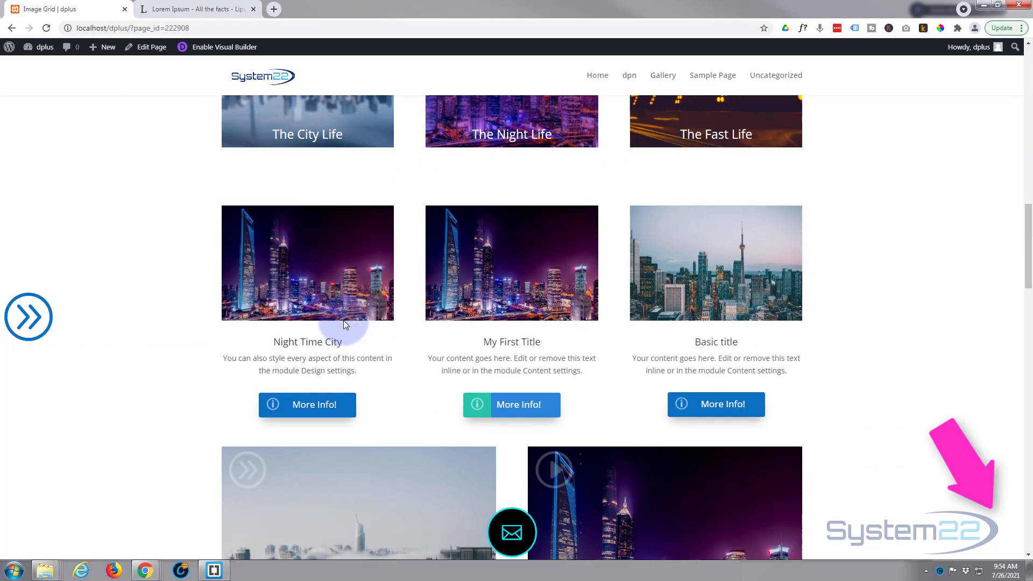
scroll(343, 320, "down", 4)
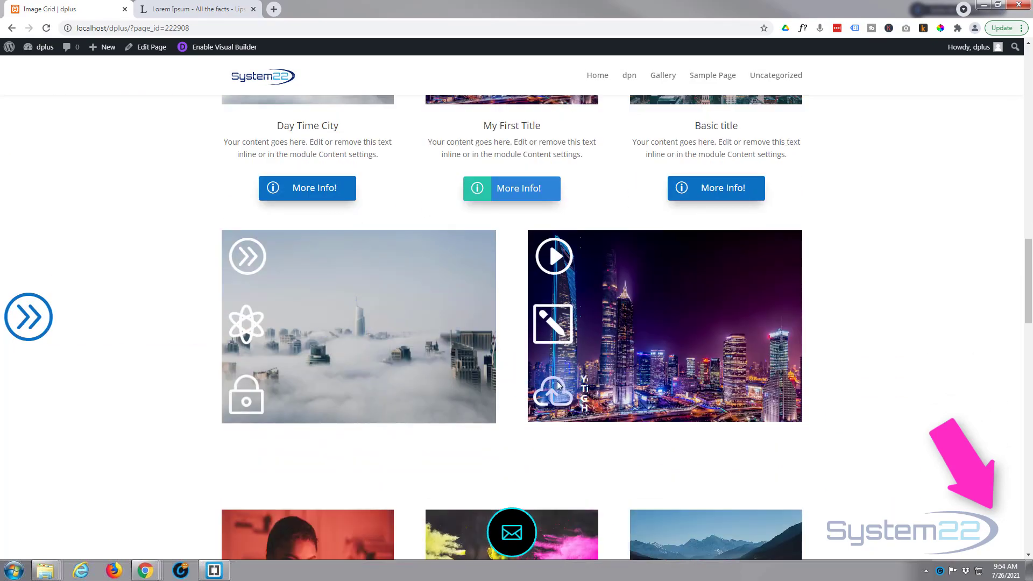
left_click(526, 440)
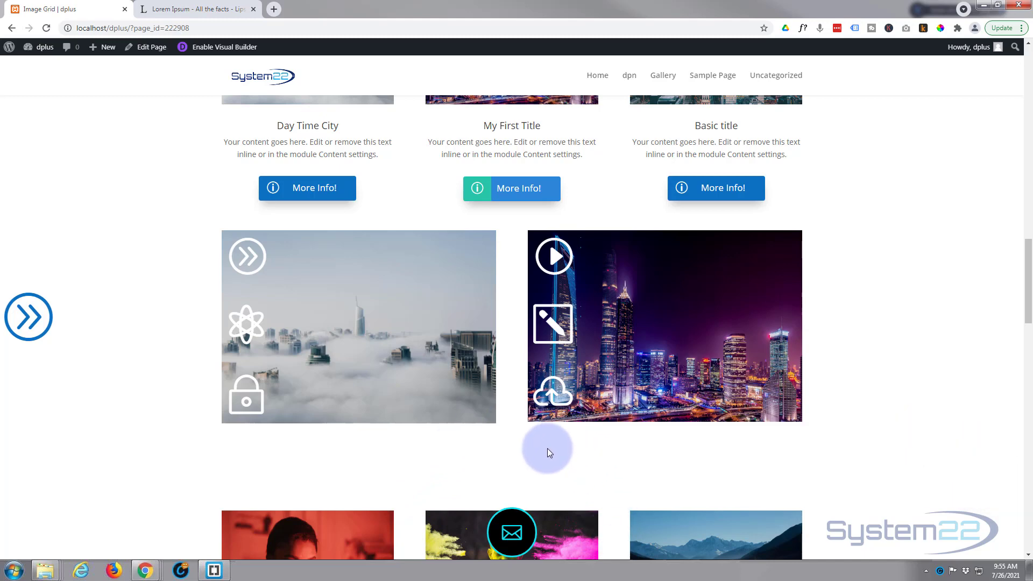
left_click(517, 520)
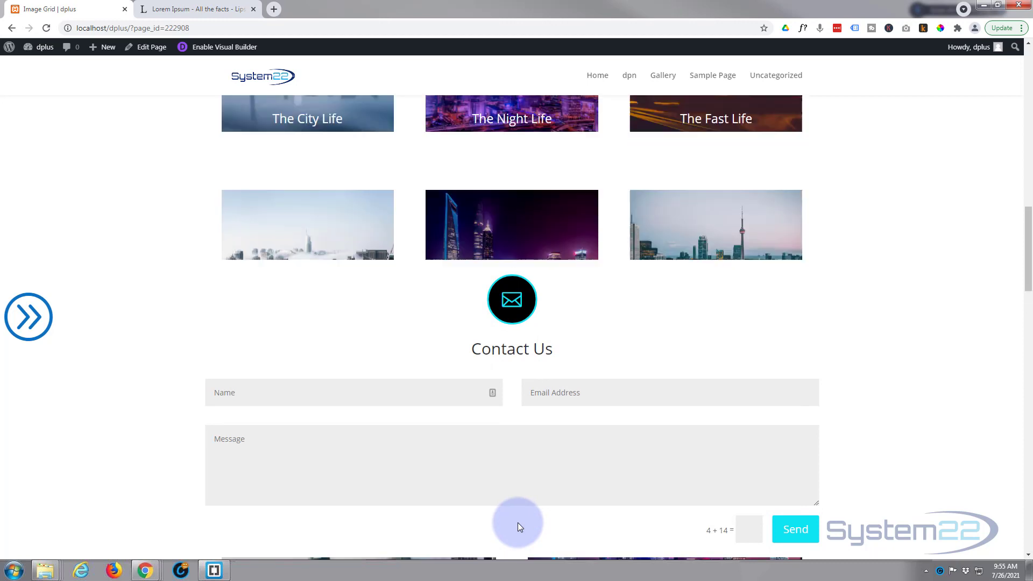
left_click(579, 392)
left_click(749, 530)
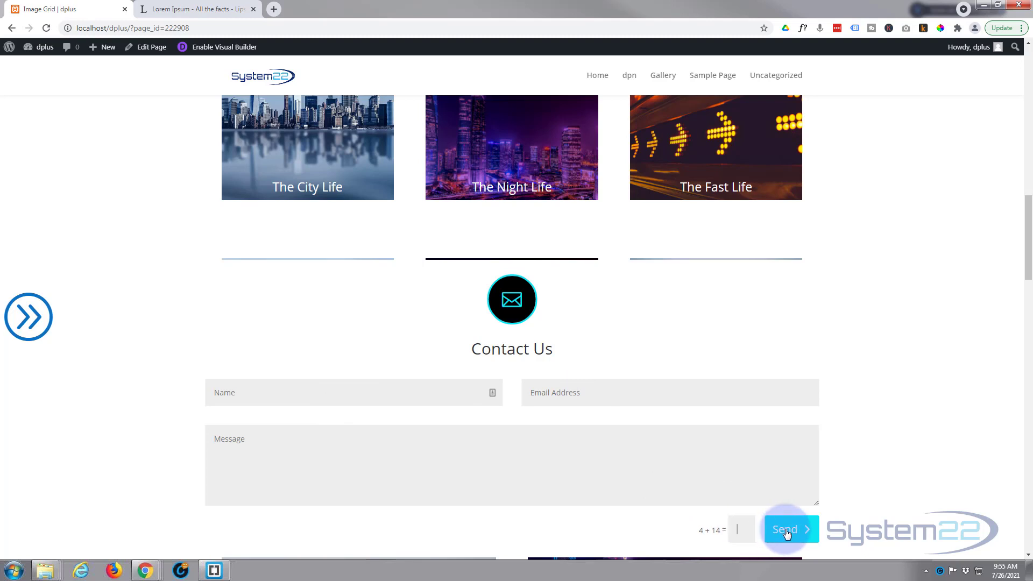
left_click(560, 293)
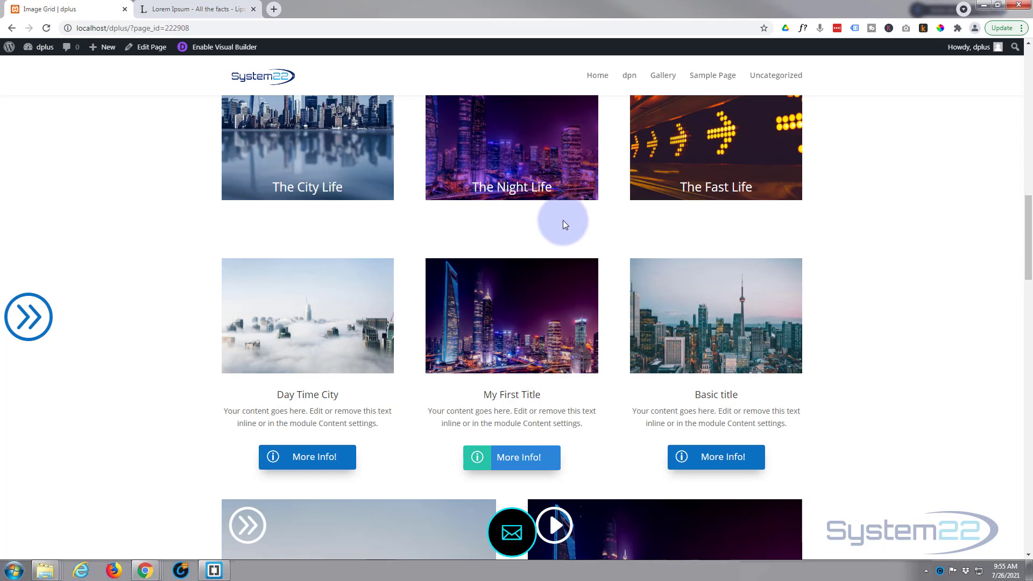
Expand and collapse the contact form repeatedly to examine its hover transition over different parts of the page.
left_click(508, 514)
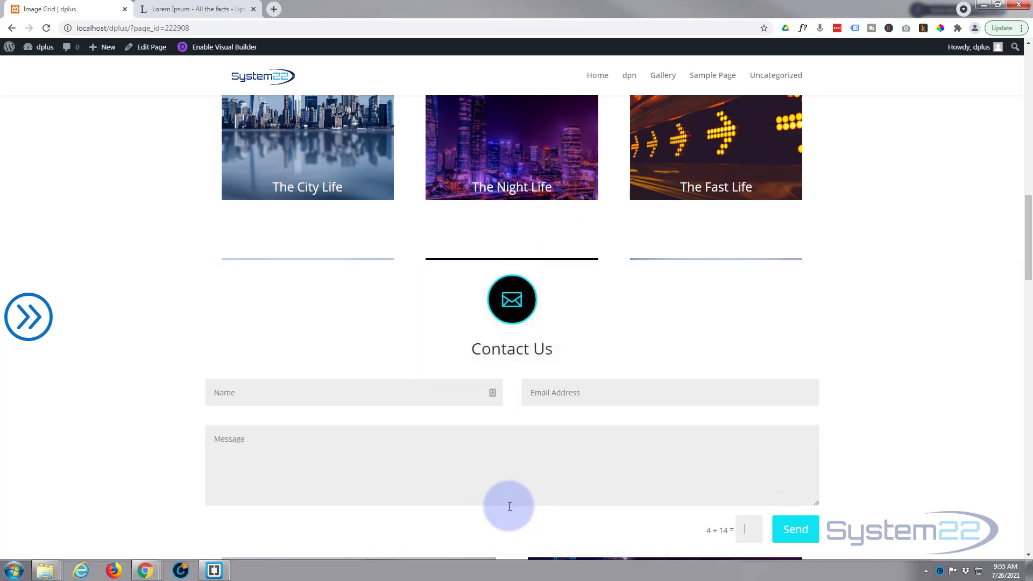
left_click(498, 241)
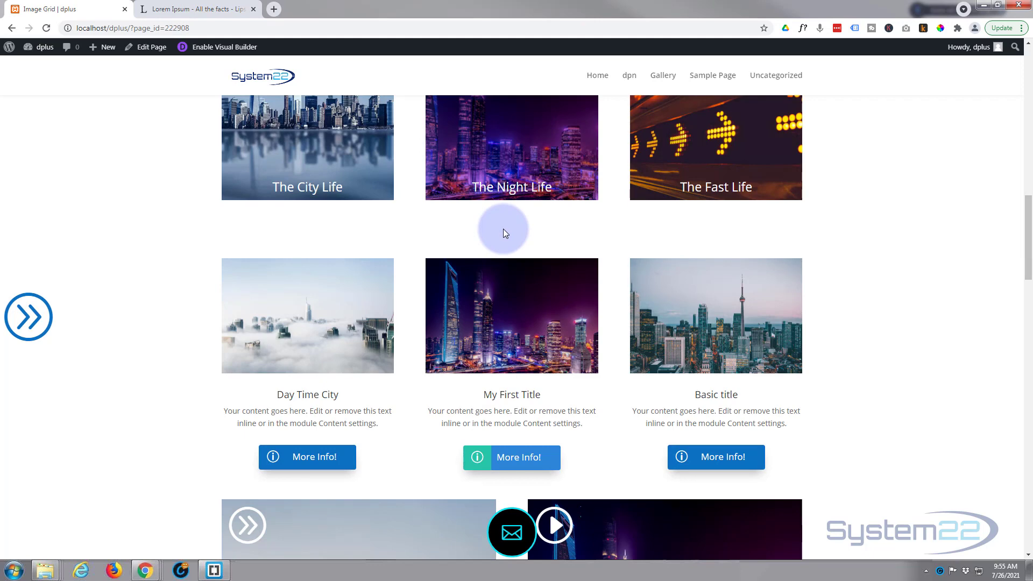
left_click(503, 514)
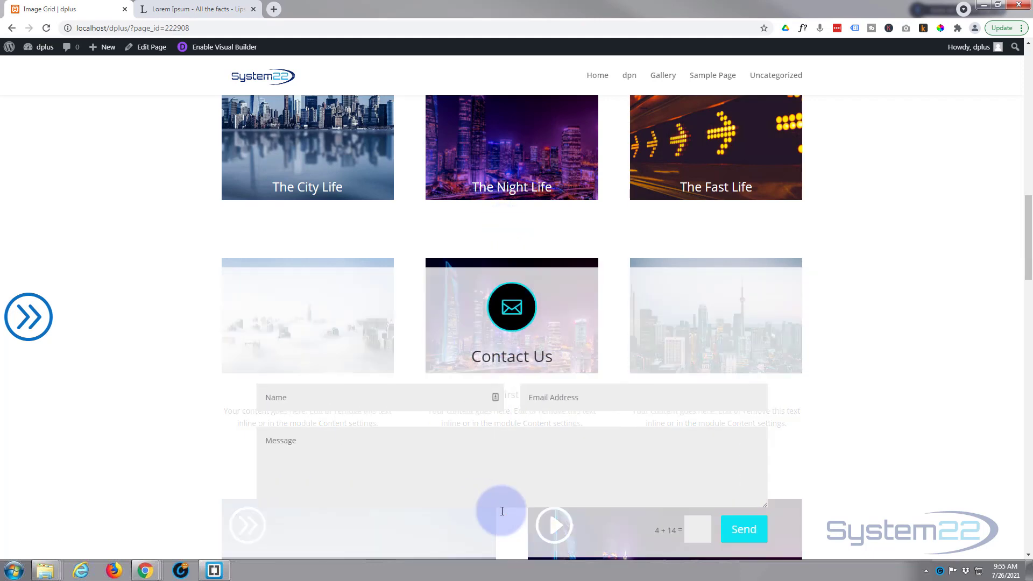
left_click(503, 257)
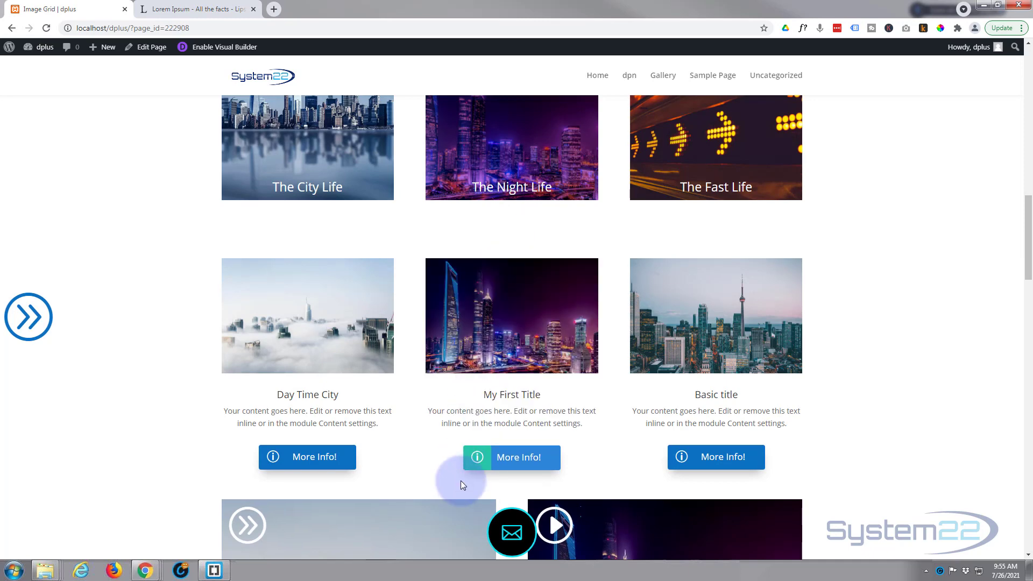
left_click(494, 514)
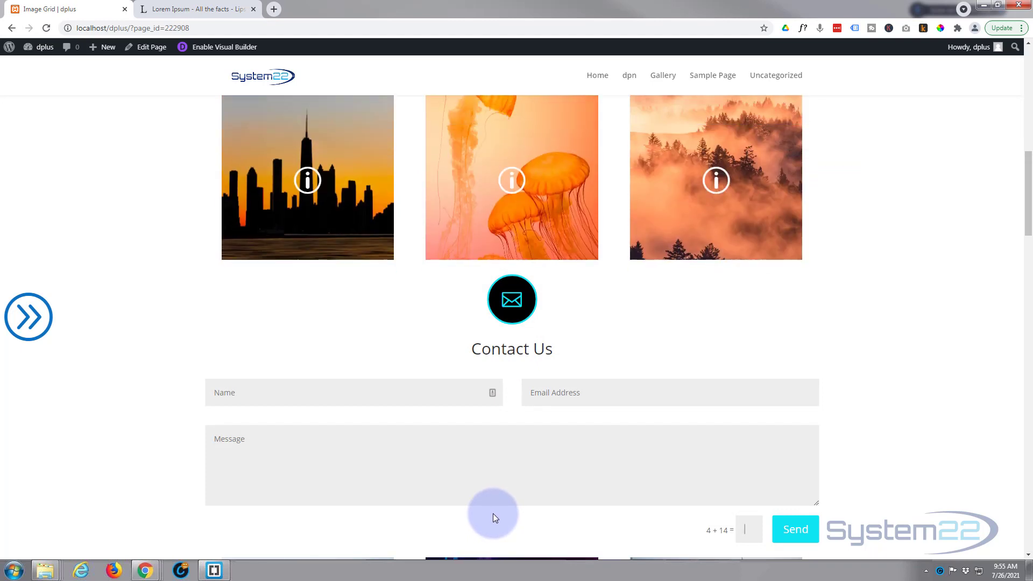
left_click(492, 509)
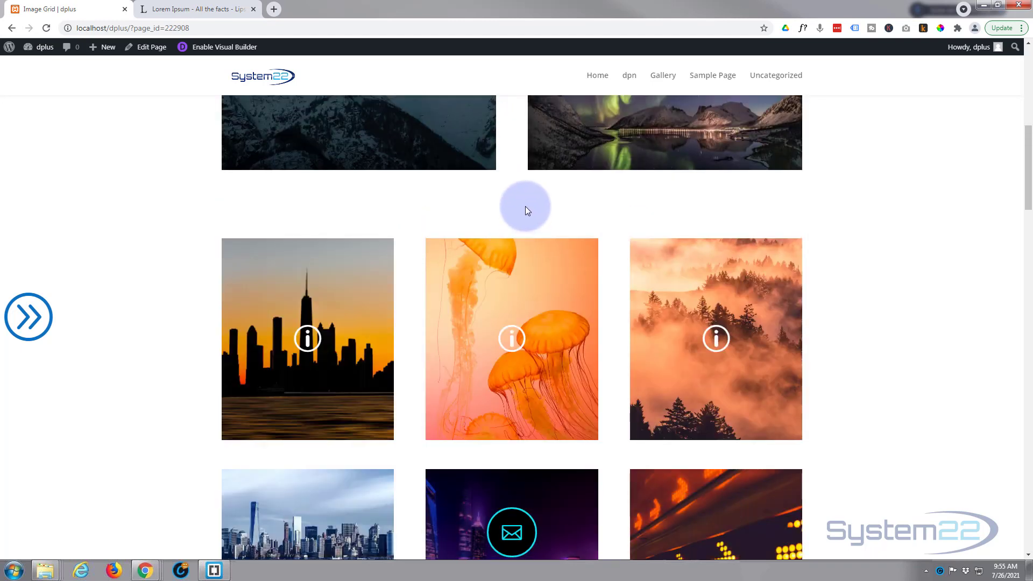